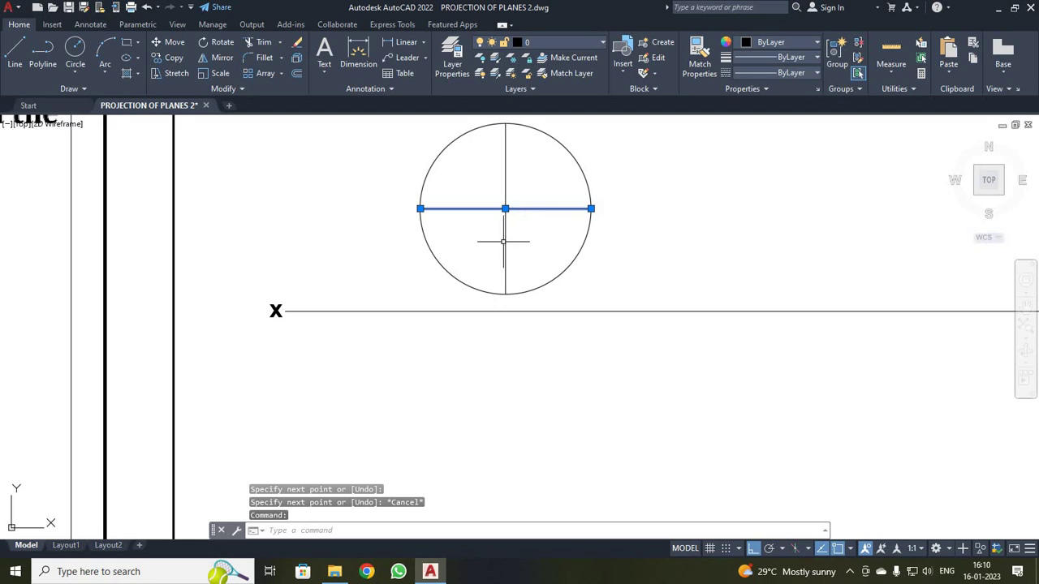
Copy the crossed diameters from the circle centre to a spot right of the circle
{"action": "left_click", "coordinate": [504, 242]}
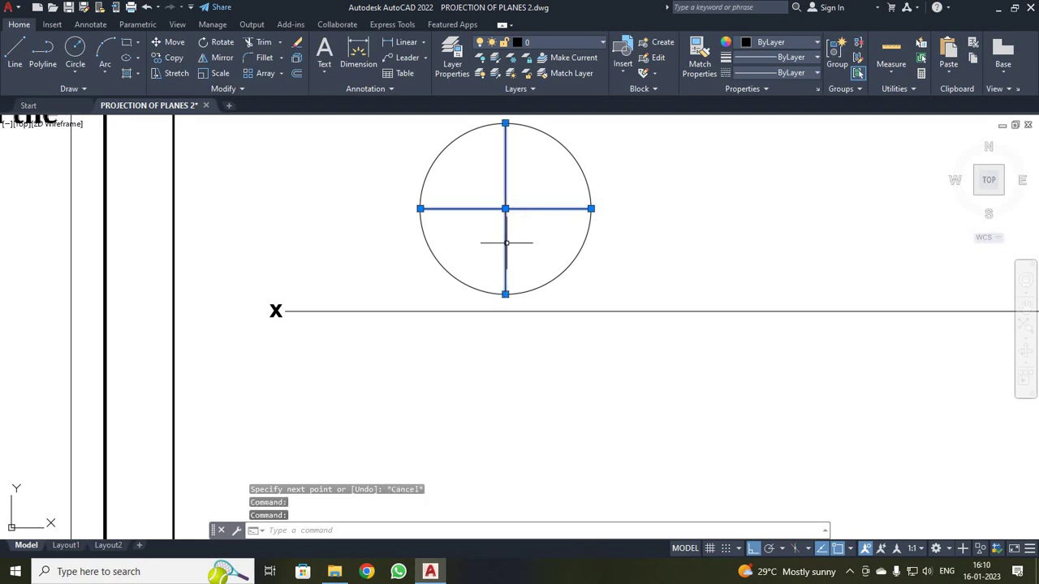
{"action": "left_click", "coordinate": [168, 57]}
{"action": "left_click", "coordinate": [505, 209]}
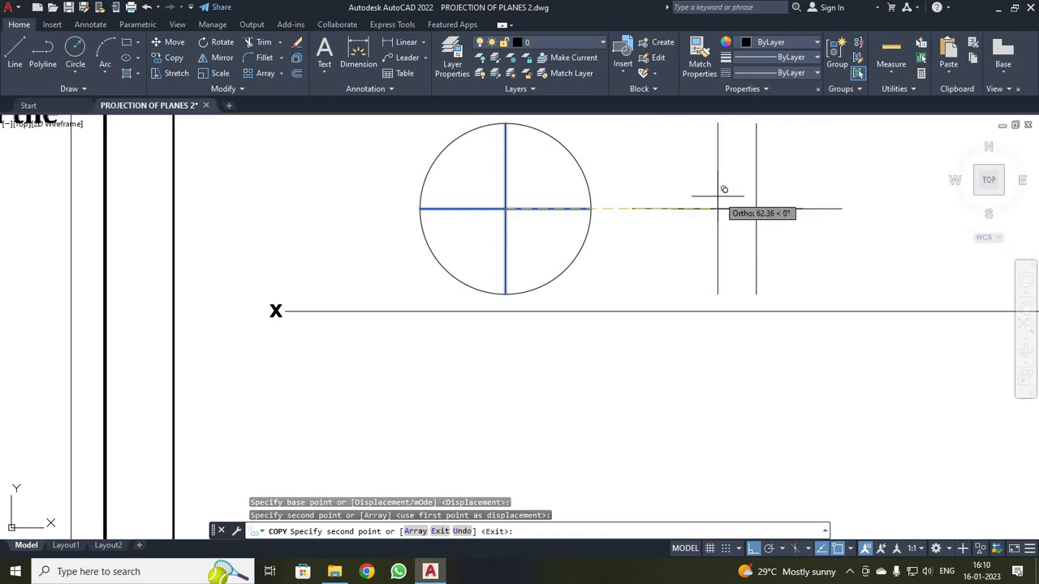
{"action": "key", "text": "Escape"}
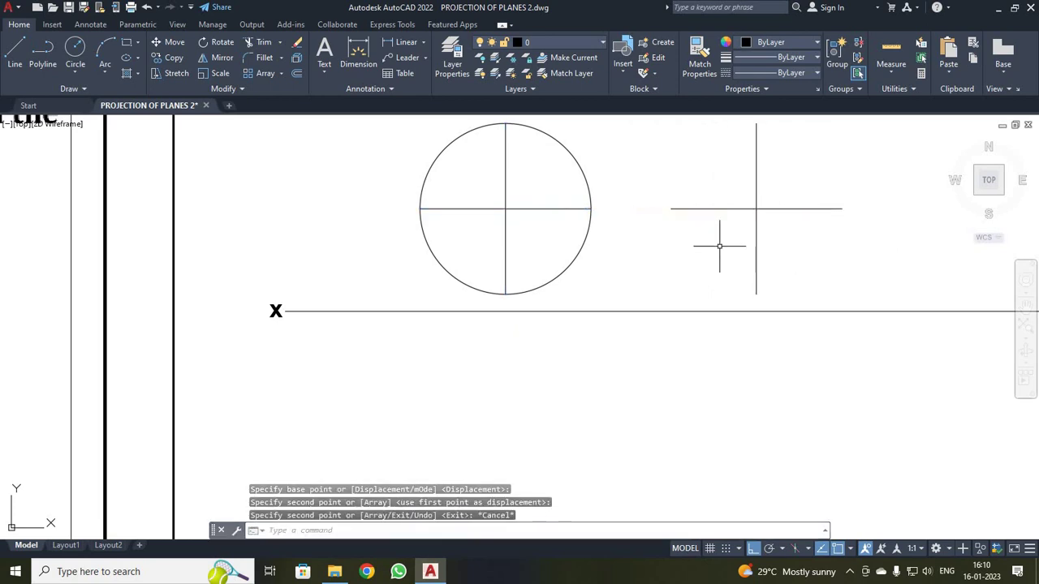
Rotate the copied cross 45° about its centre intersection to form an X
{"action": "left_click", "coordinate": [652, 125]}
{"action": "left_click", "coordinate": [857, 295]}
{"action": "left_click", "coordinate": [218, 42]}
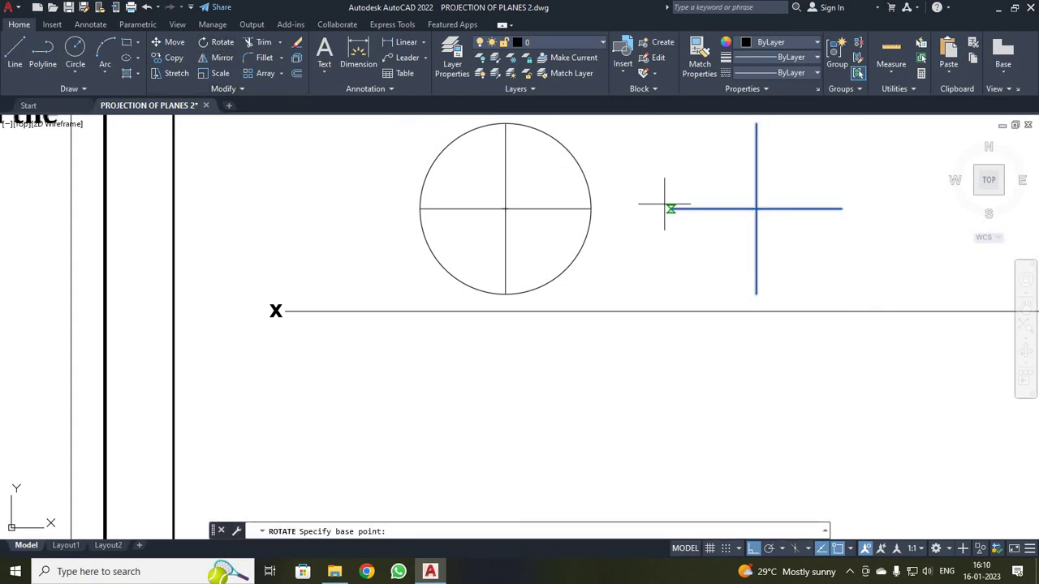
{"action": "left_click", "coordinate": [761, 211]}
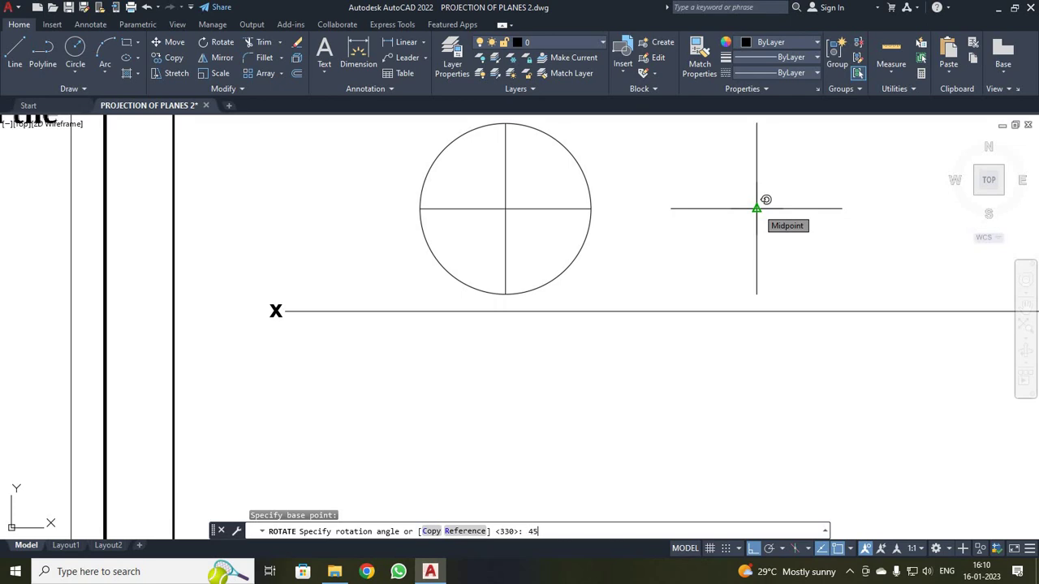
{"action": "key", "text": "Return"}
{"action": "left_click", "coordinate": [666, 130]}
{"action": "left_click", "coordinate": [828, 290]}
{"action": "scroll", "coordinate": [848, 252], "scroll_direction": "up", "scroll_amount": 3}
{"action": "scroll", "coordinate": [848, 251], "scroll_direction": "down", "scroll_amount": 3}
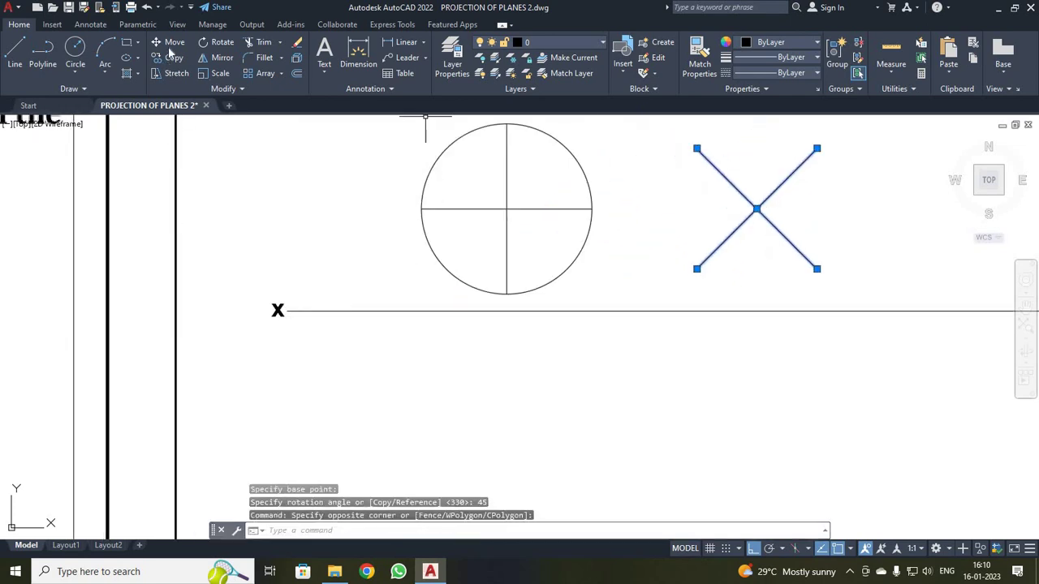
Move the X from its centre onto the circle centre, dividing the circle into eight sectors
{"action": "type", "text": "m"}
{"action": "key", "text": "space"}
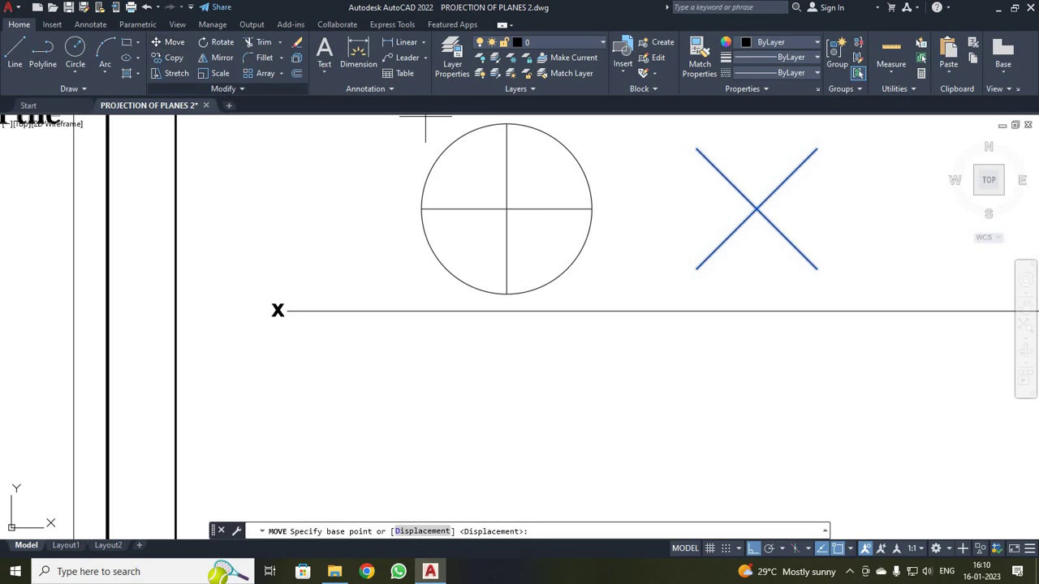
{"action": "left_click", "coordinate": [756, 210]}
{"action": "scroll", "coordinate": [507, 209], "scroll_direction": "up", "scroll_amount": 5}
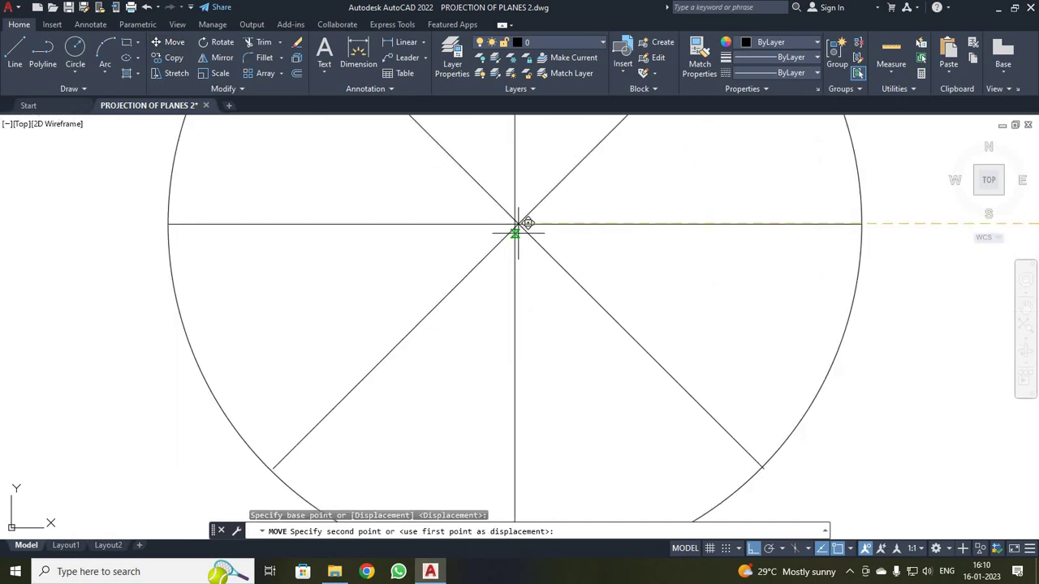
{"action": "scroll", "coordinate": [523, 219], "scroll_direction": "up", "scroll_amount": 2}
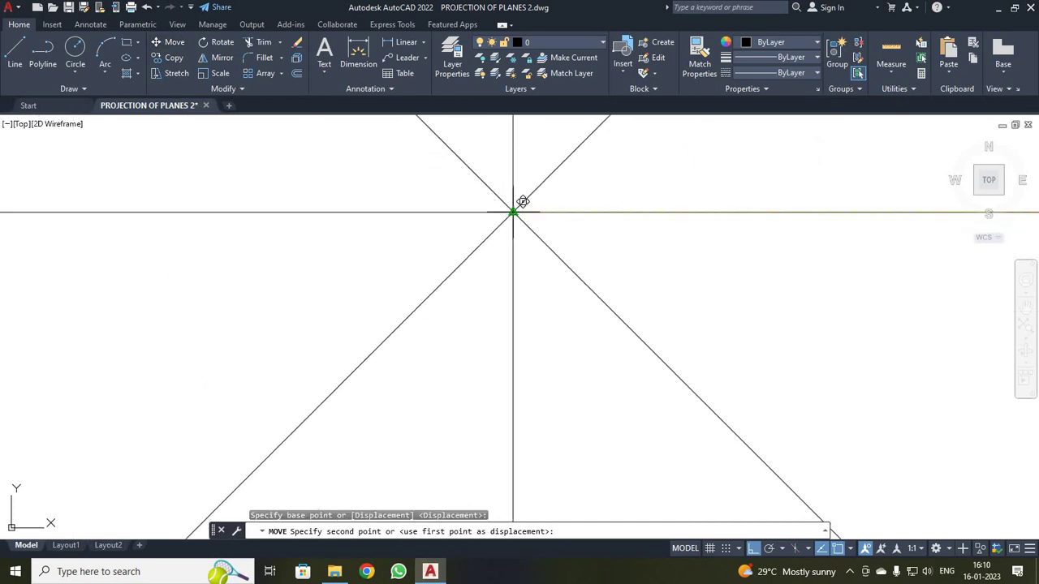
{"action": "left_click", "coordinate": [513, 213]}
{"action": "scroll", "coordinate": [520, 227], "scroll_direction": "down", "scroll_amount": 4}
{"action": "scroll", "coordinate": [725, 341], "scroll_direction": "down", "scroll_amount": 2}
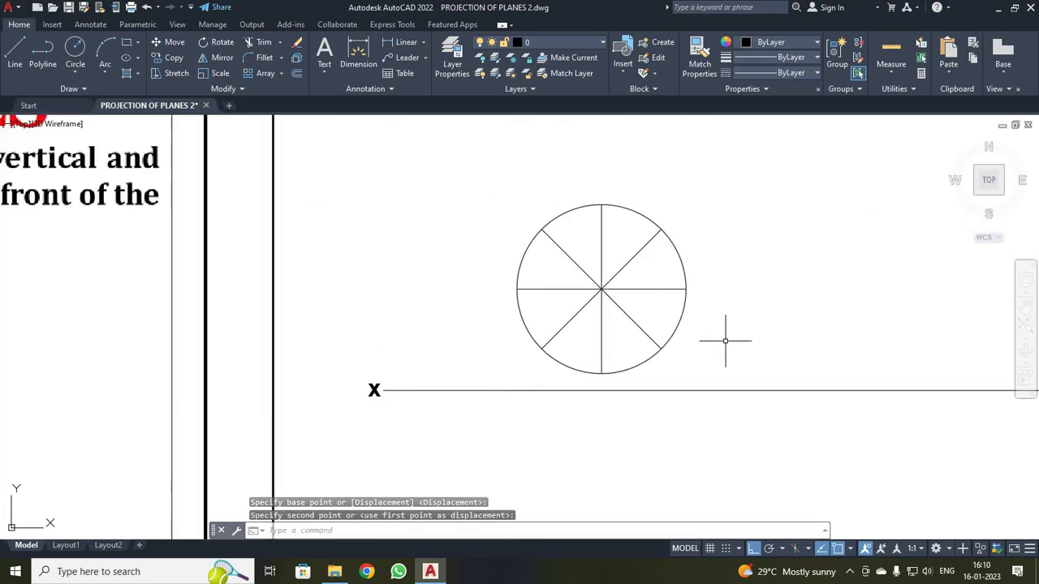
{"action": "scroll", "coordinate": [718, 345], "scroll_direction": "up", "scroll_amount": 3}
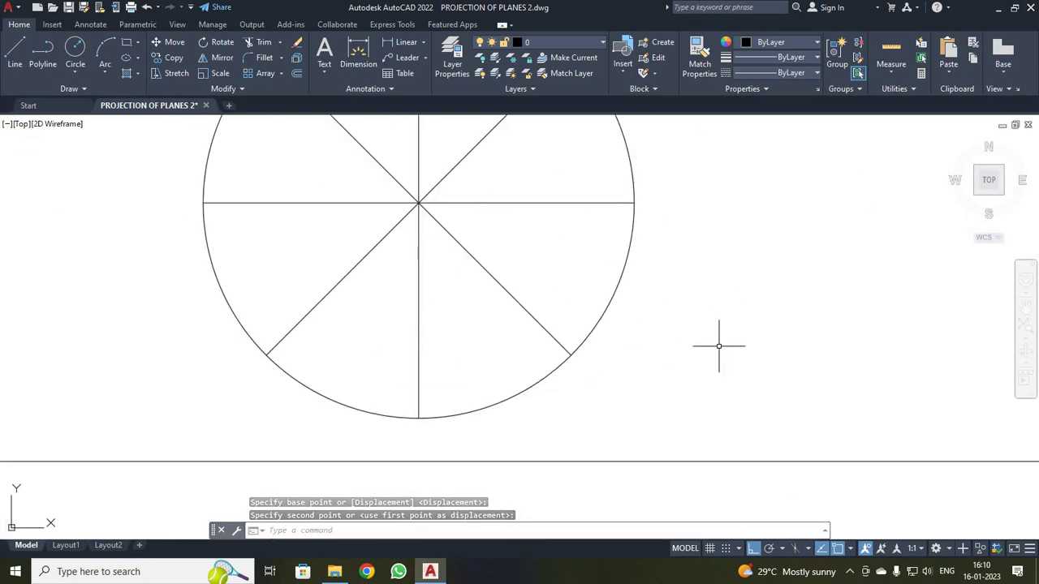
{"action": "scroll", "coordinate": [719, 348], "scroll_direction": "down", "scroll_amount": 2}
Set the circle's lineweight to 0.35 mm
{"action": "left_click", "coordinate": [653, 313]}
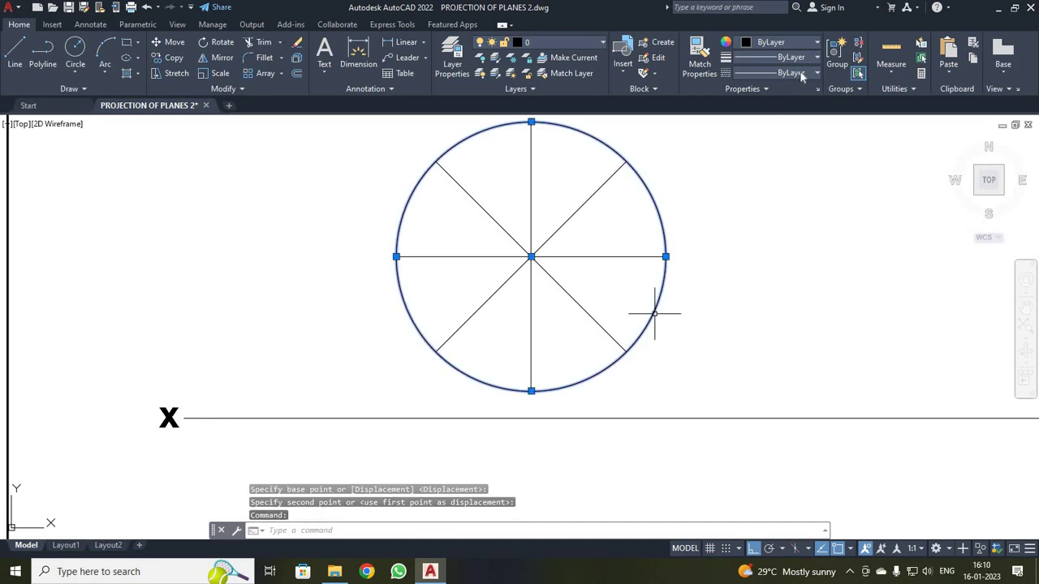
{"action": "scroll", "coordinate": [783, 174], "scroll_direction": "down", "scroll_amount": 2}
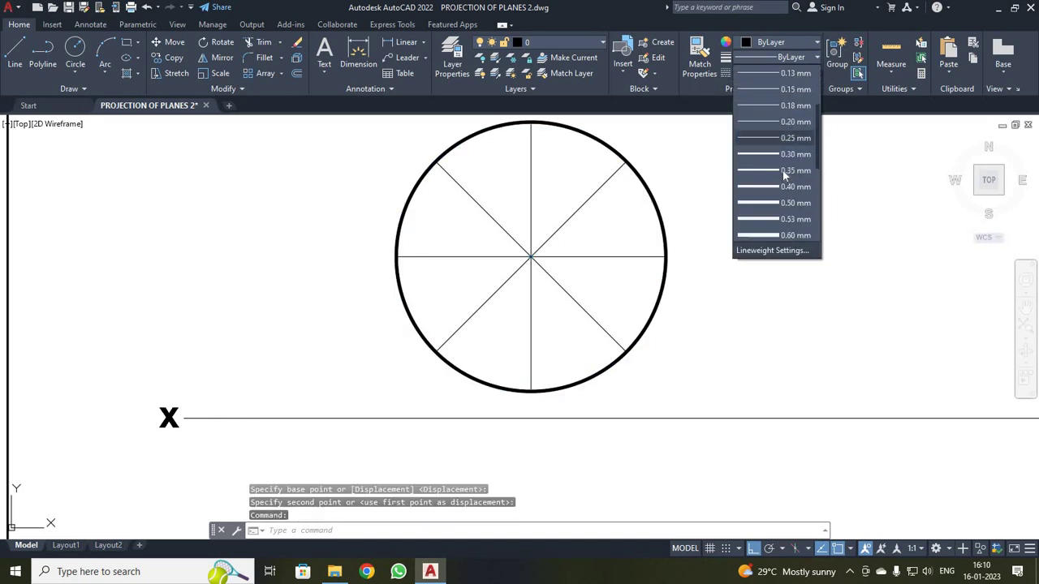
{"action": "left_click", "coordinate": [784, 170]}
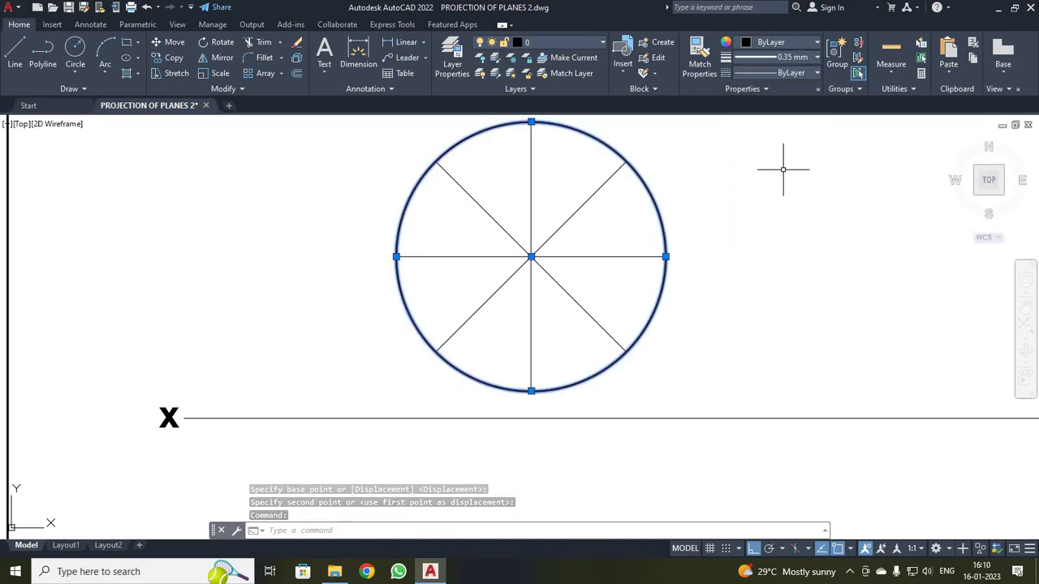
{"action": "key", "text": "Escape"}
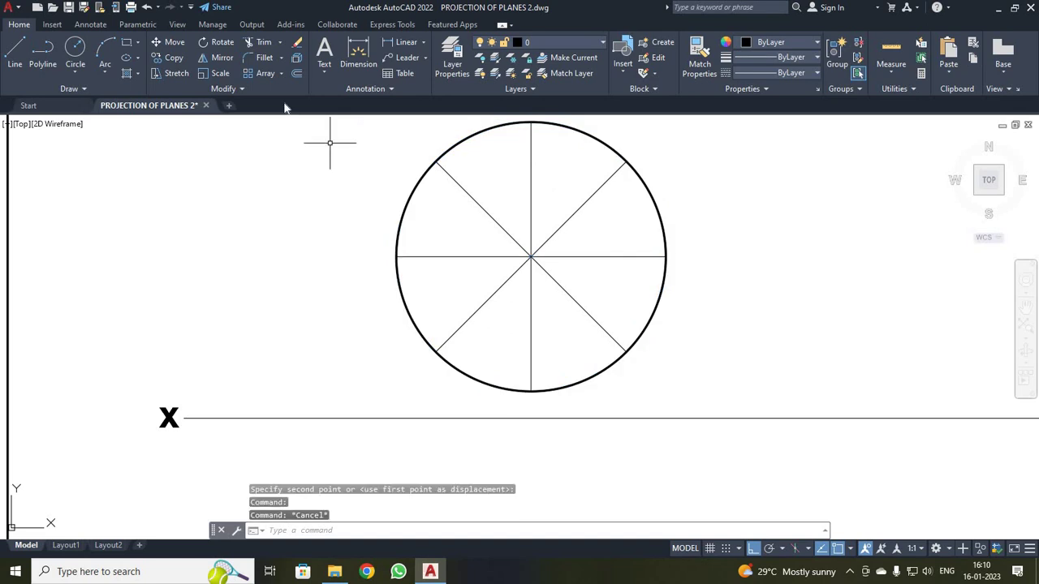
Create a bold multiline text label reading a'
{"action": "left_click", "coordinate": [323, 53]}
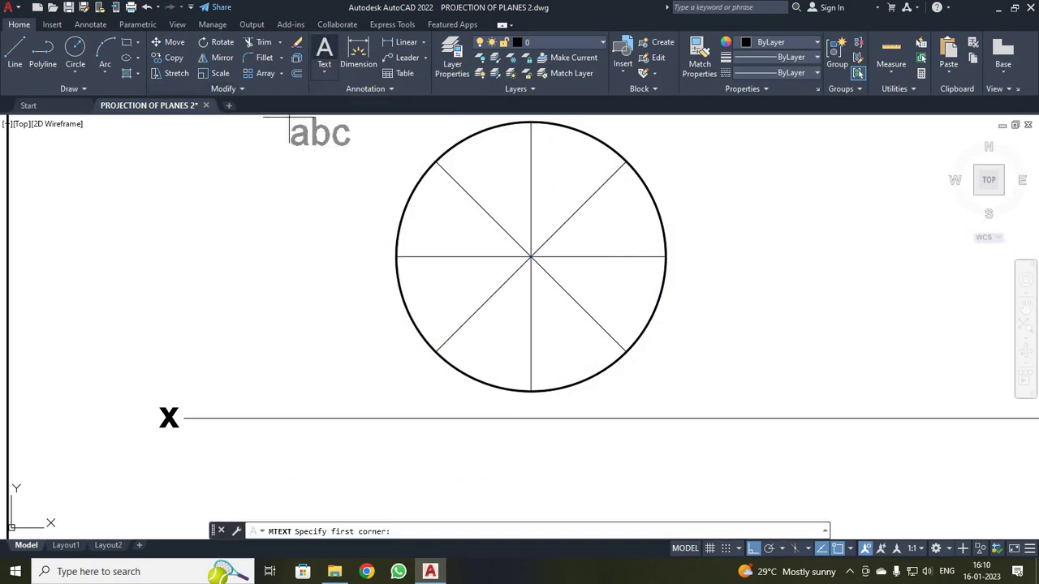
{"action": "left_click", "coordinate": [717, 215]}
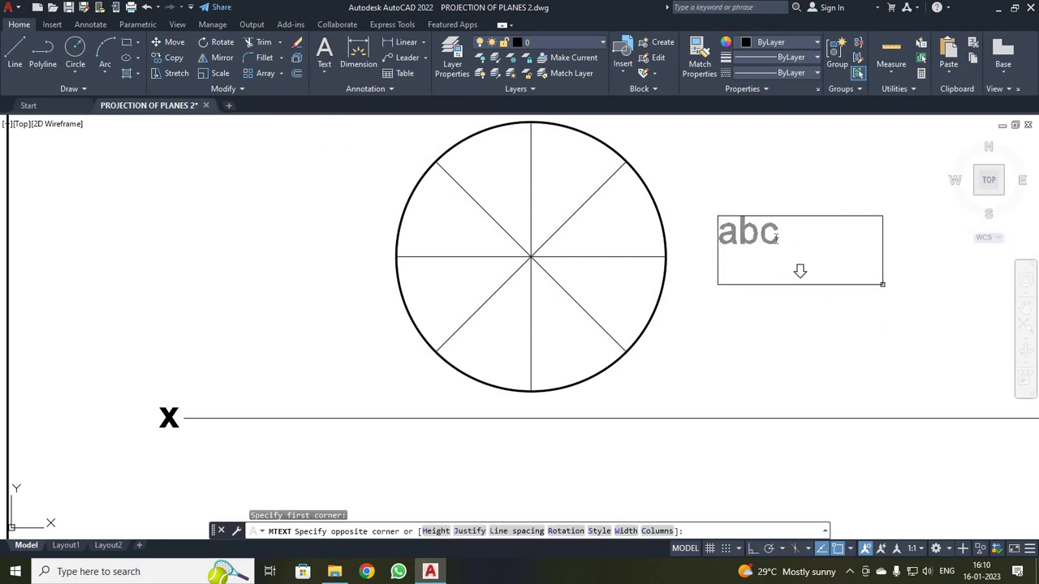
{"action": "left_click", "coordinate": [882, 285]}
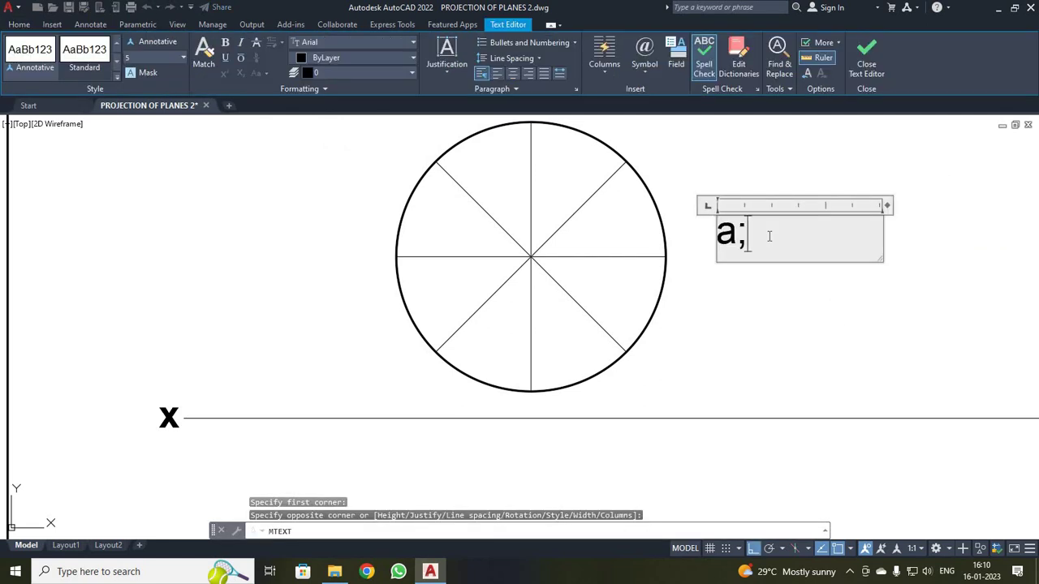
{"action": "type", "text": "'"}
{"action": "key", "text": "shift+Left"}
{"action": "key", "text": "shift+Left"}
{"action": "left_click", "coordinate": [225, 43]}
{"action": "left_click", "coordinate": [865, 69]}
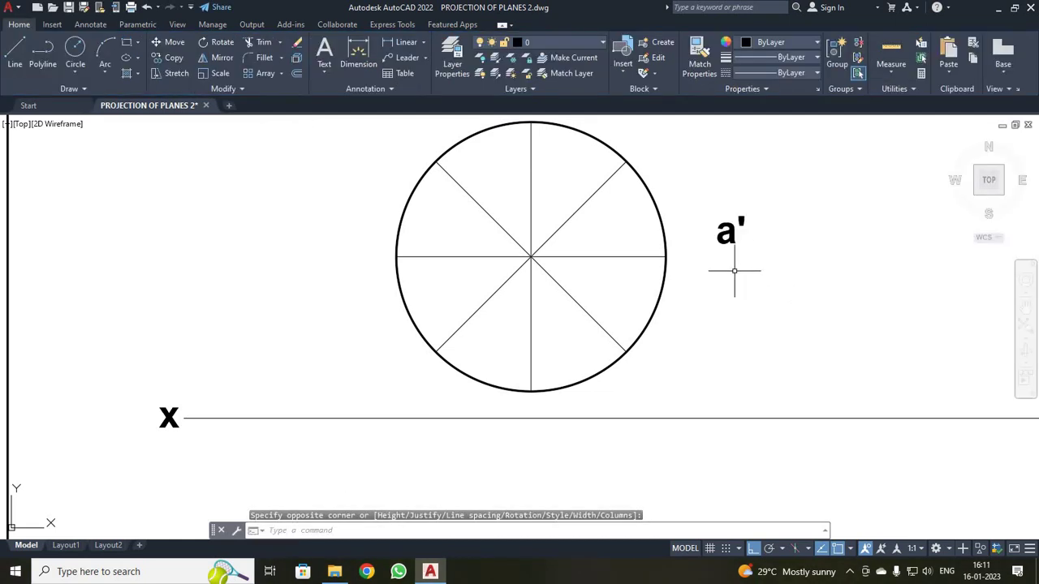
Move the a' label, with Ortho off, to just left of the horizontal diameter's end
{"action": "left_click", "coordinate": [727, 235]}
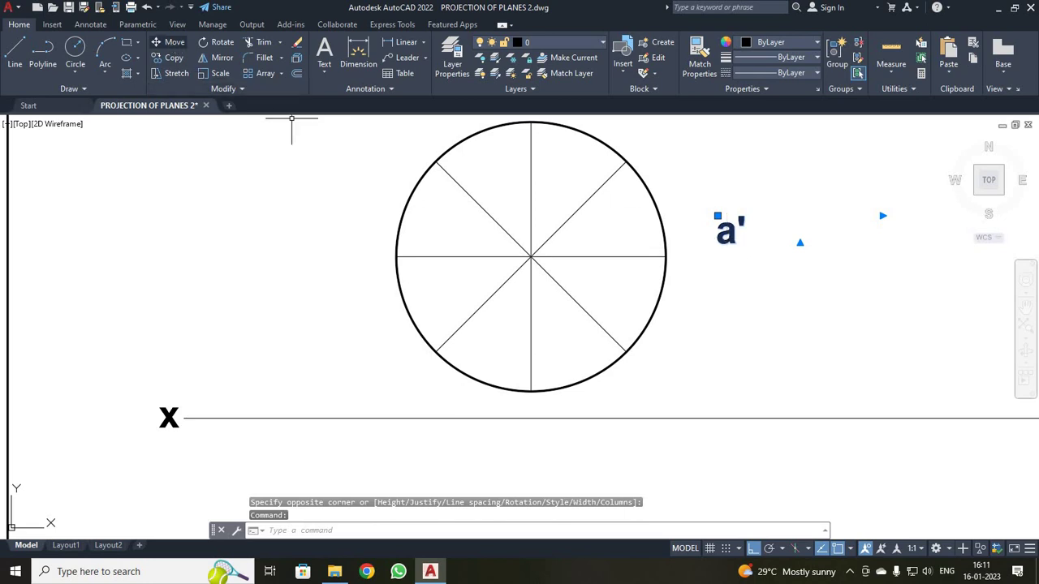
{"action": "key", "text": "m"}
{"action": "key", "text": "space"}
{"action": "left_click", "coordinate": [719, 241]}
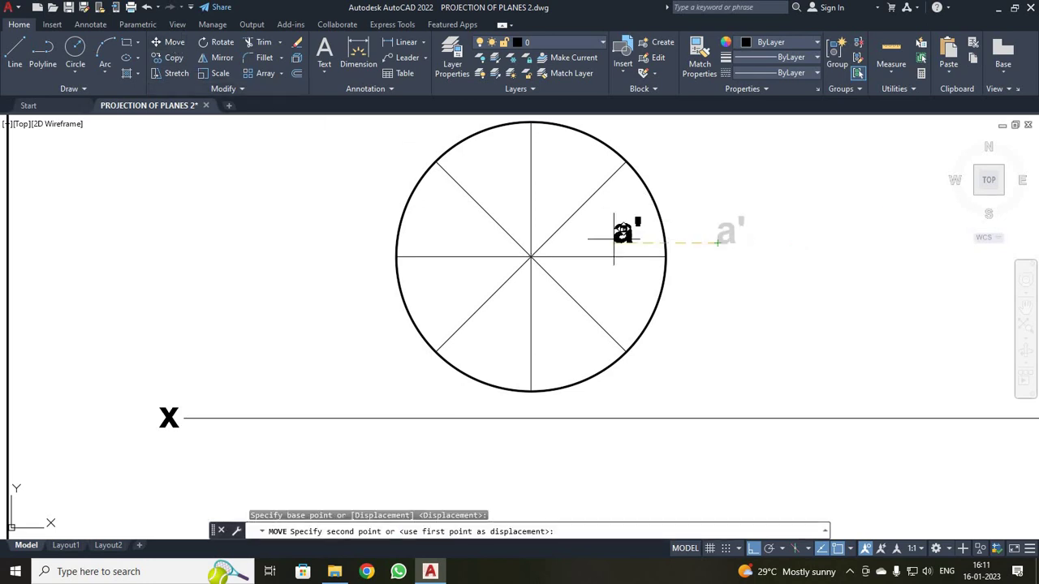
{"action": "key", "text": "F8"}
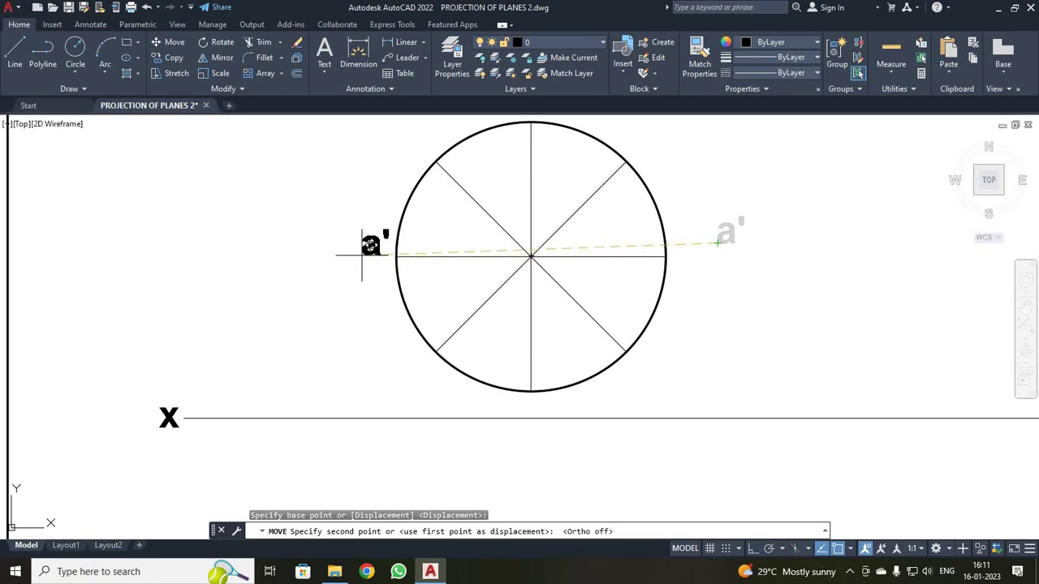
{"action": "left_click", "coordinate": [361, 255]}
{"action": "left_click", "coordinate": [376, 254]}
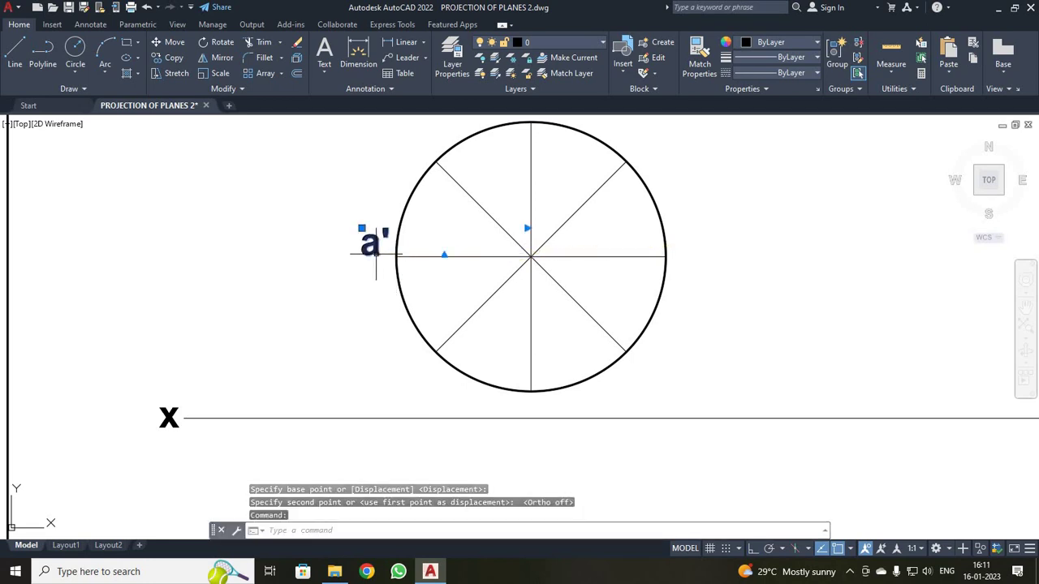
Copy the a' label to the lower-left, bottom, lower-right and right-end division points
{"action": "left_click", "coordinate": [168, 58]}
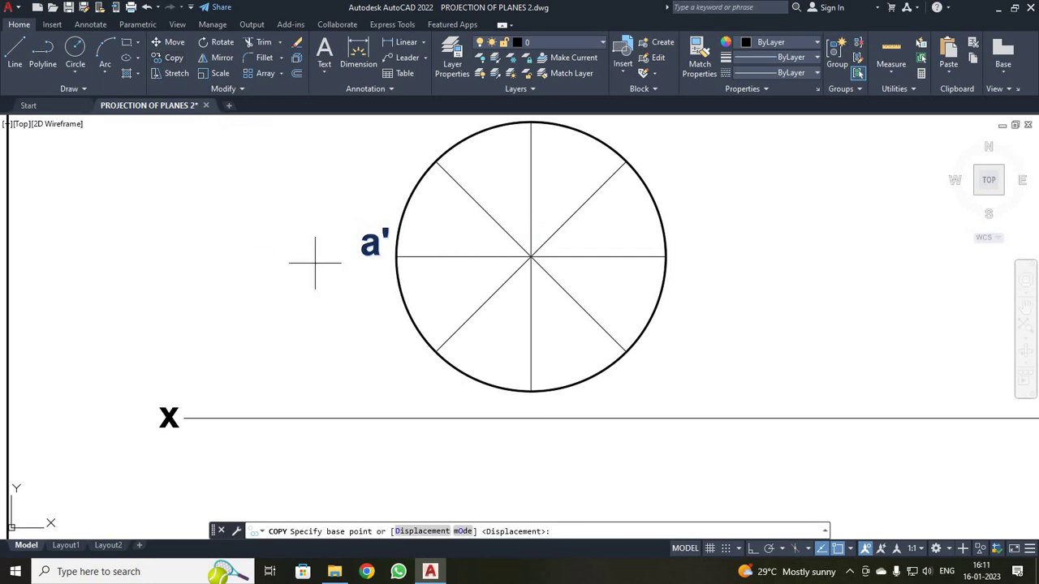
{"action": "left_click", "coordinate": [362, 255]}
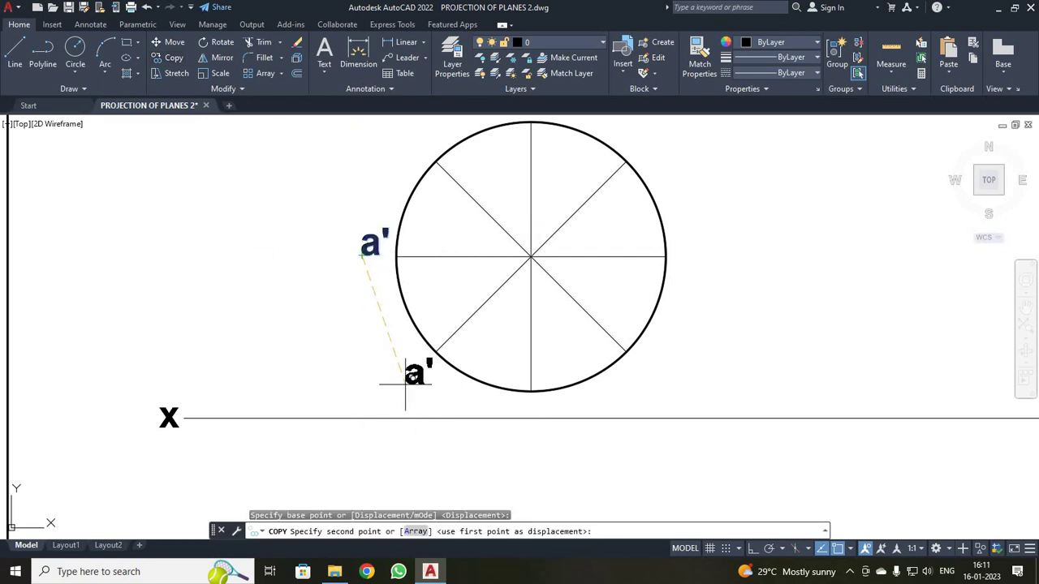
{"action": "left_click", "coordinate": [406, 384]}
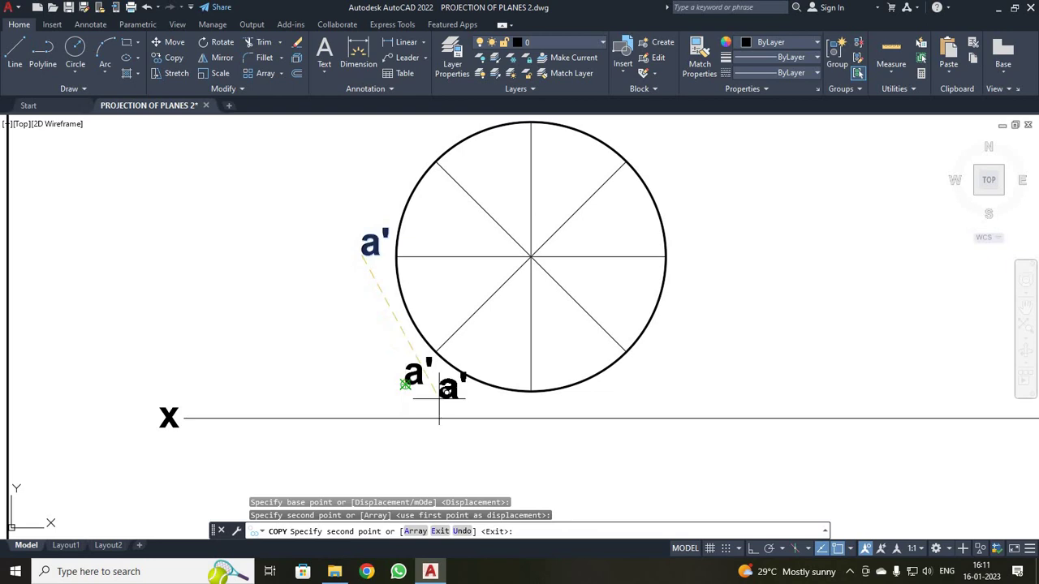
{"action": "left_click", "coordinate": [530, 417]}
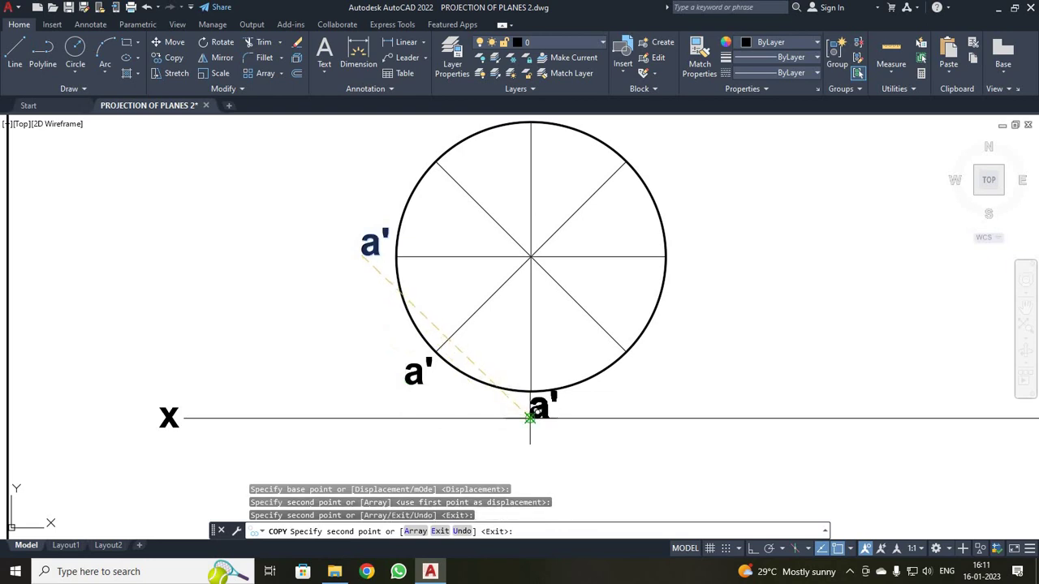
{"action": "left_click", "coordinate": [629, 379]}
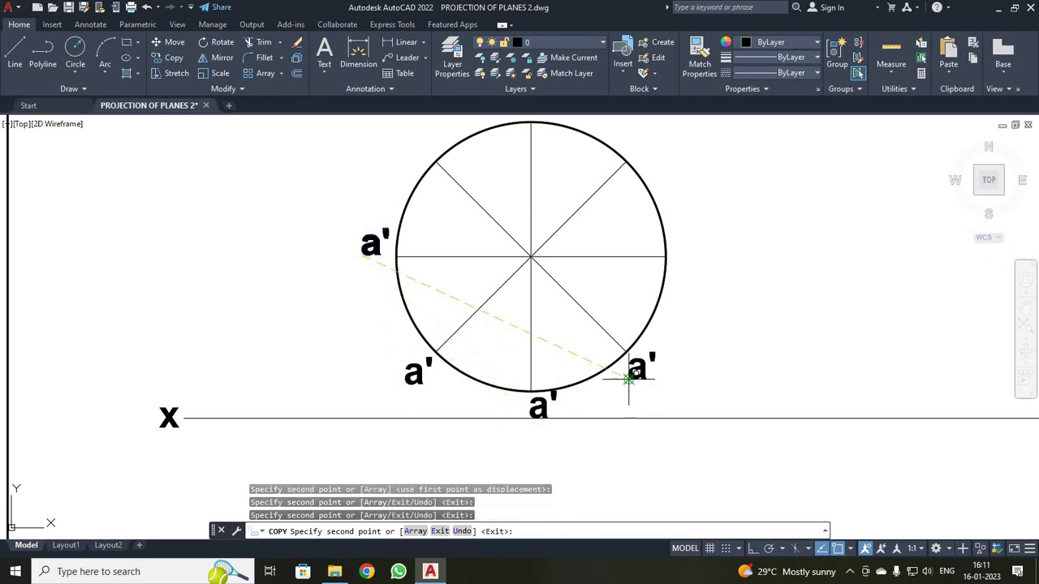
{"action": "left_click", "coordinate": [678, 263]}
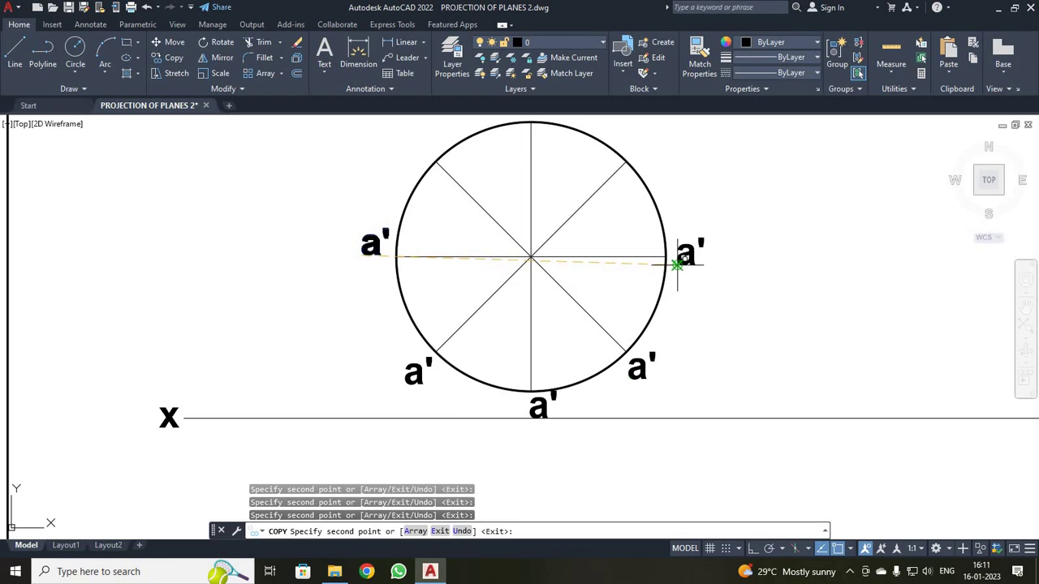
Copy the label to the upper-right, top and upper-left points, undoing one misplaced copy
{"action": "left_click", "coordinate": [634, 161]}
{"action": "scroll", "coordinate": [625, 167], "scroll_direction": "up", "scroll_amount": 2}
{"action": "scroll", "coordinate": [614, 174], "scroll_direction": "down", "scroll_amount": 4}
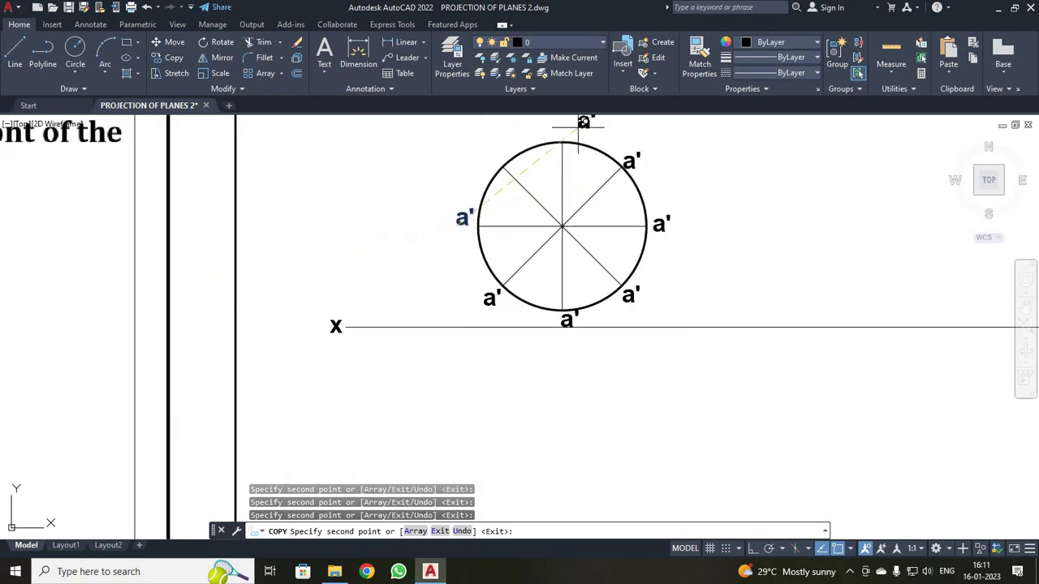
{"action": "left_click", "coordinate": [567, 132]}
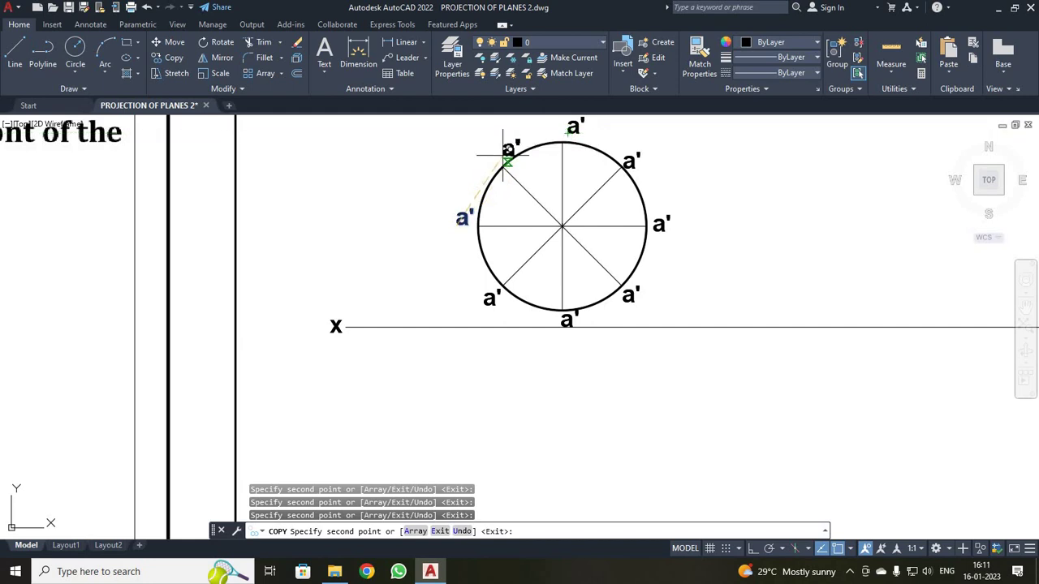
{"action": "type", "text": "u"}
{"action": "key", "text": "Return"}
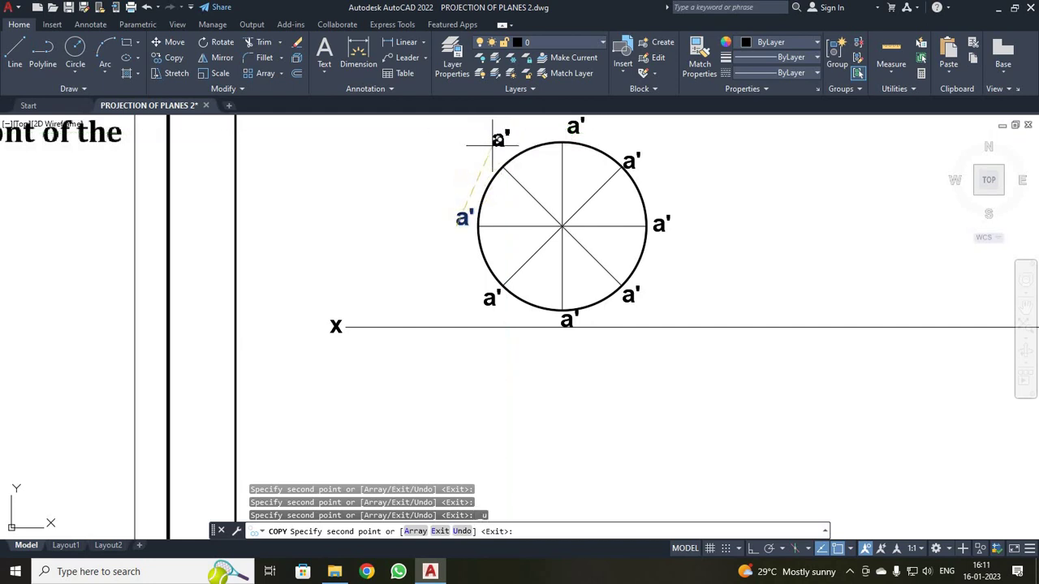
{"action": "left_click", "coordinate": [508, 142]}
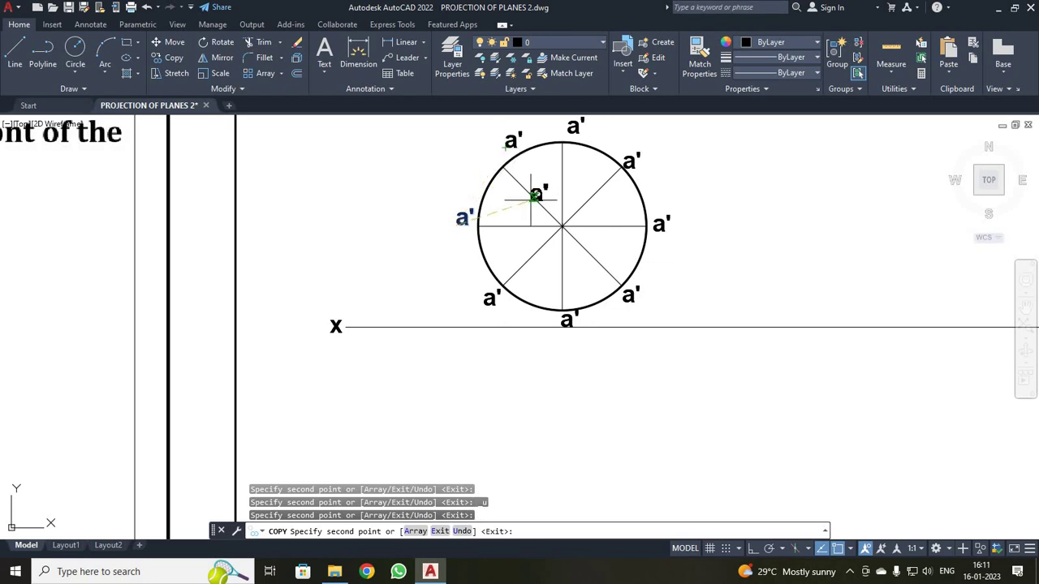
{"action": "key", "text": "Escape"}
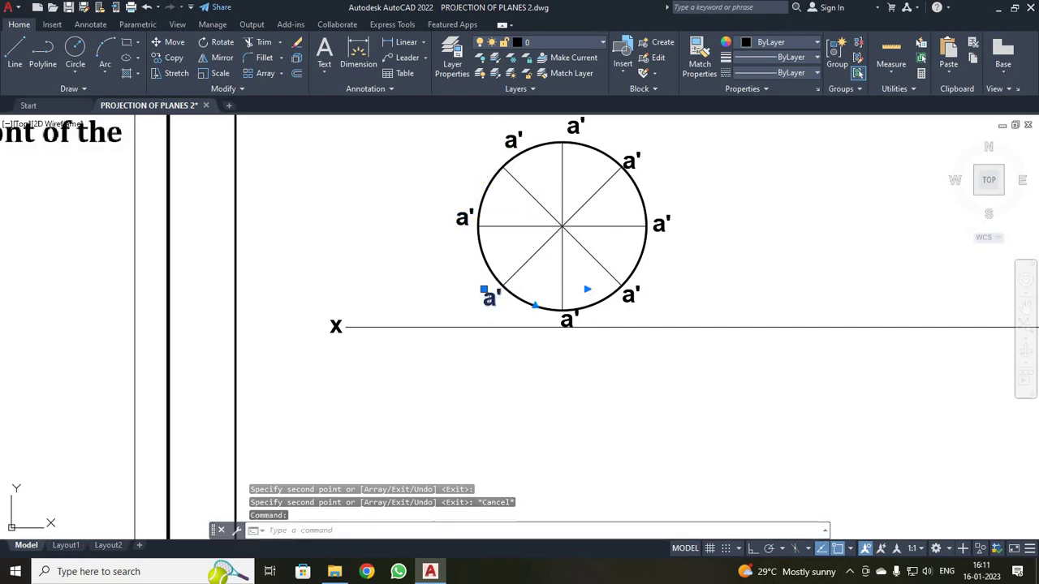
Rename the lower-left, bottom and lower-right labels to b', c' and d'
{"action": "double_click", "coordinate": [488, 298]}
{"action": "type", "text": "b"}
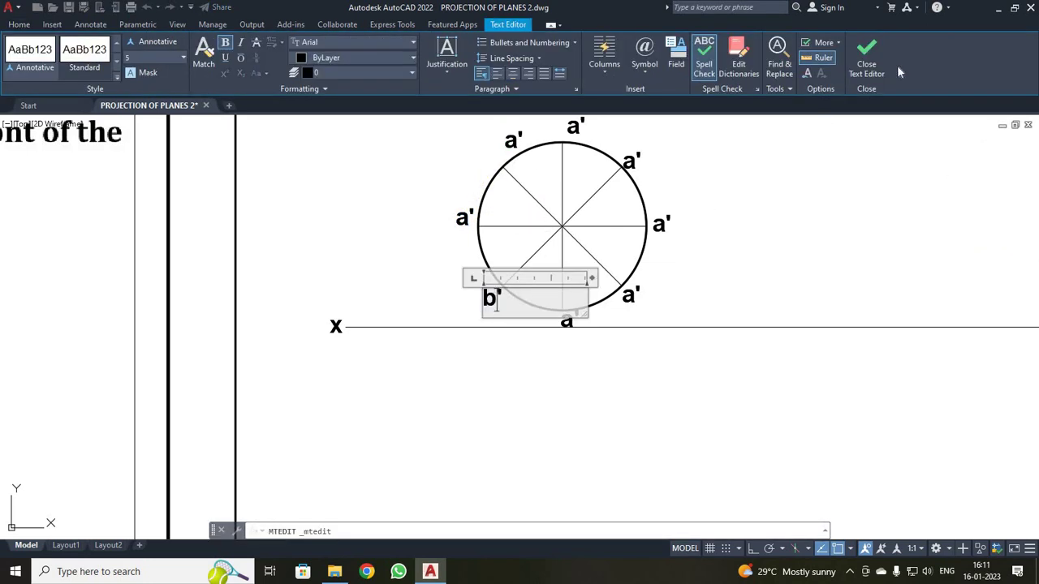
{"action": "left_click", "coordinate": [605, 290]}
{"action": "double_click", "coordinate": [567, 322]}
{"action": "type", "text": "c"}
{"action": "left_click", "coordinate": [877, 45]}
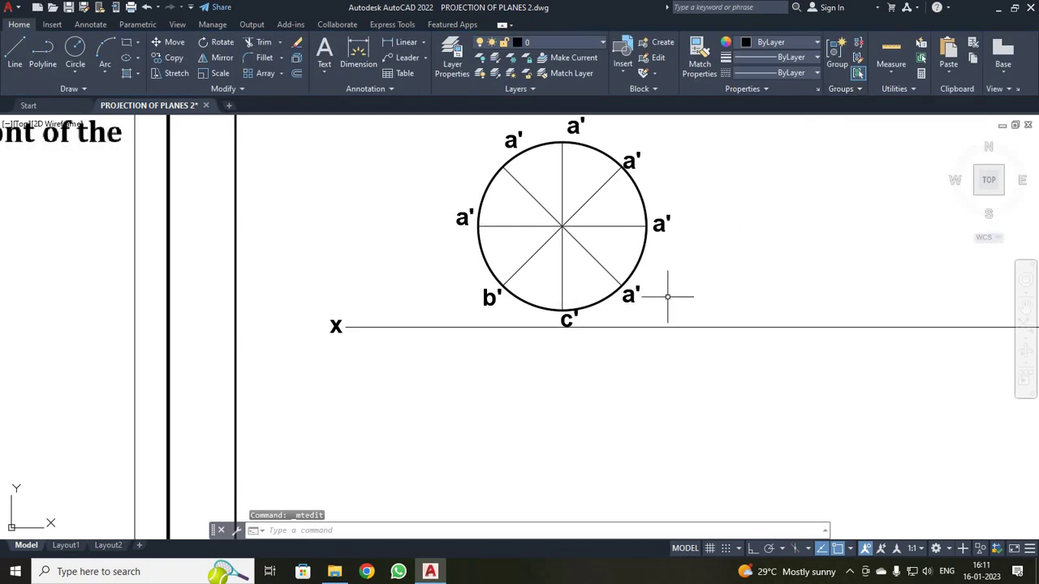
{"action": "double_click", "coordinate": [631, 295]}
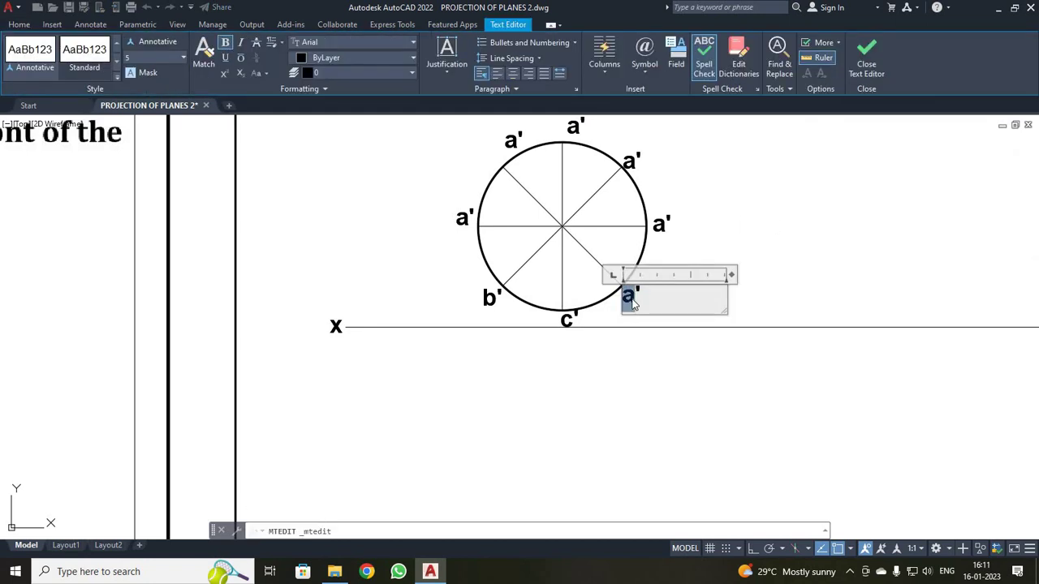
{"action": "type", "text": "g"}
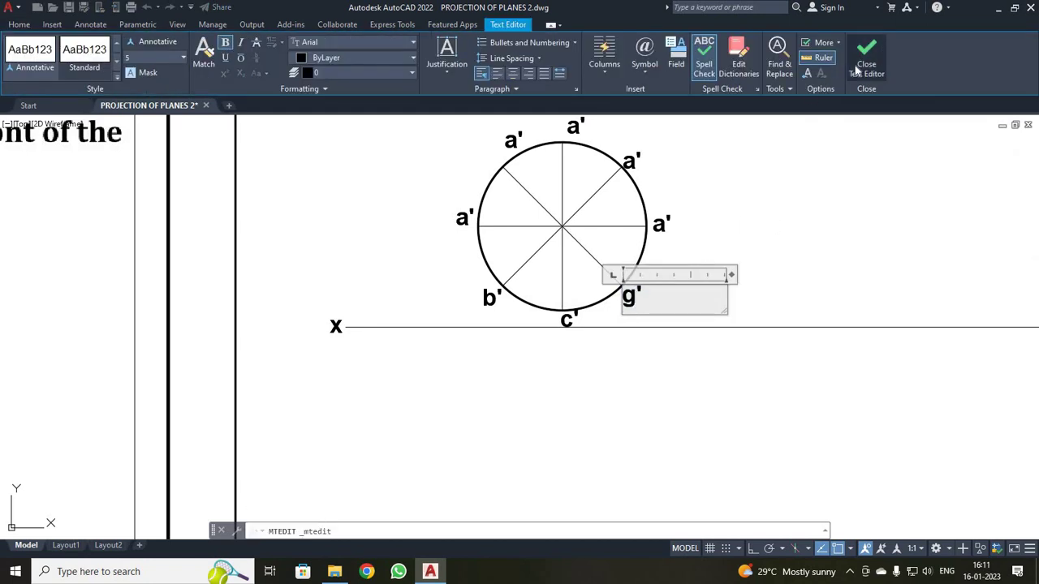
{"action": "key", "text": "shift+Left"}
{"action": "type", "text": "d"}
{"action": "left_click", "coordinate": [861, 63]}
Rename the right, upper-right, top and upper-left labels to e', f', g' and h'
{"action": "double_click", "coordinate": [661, 224]}
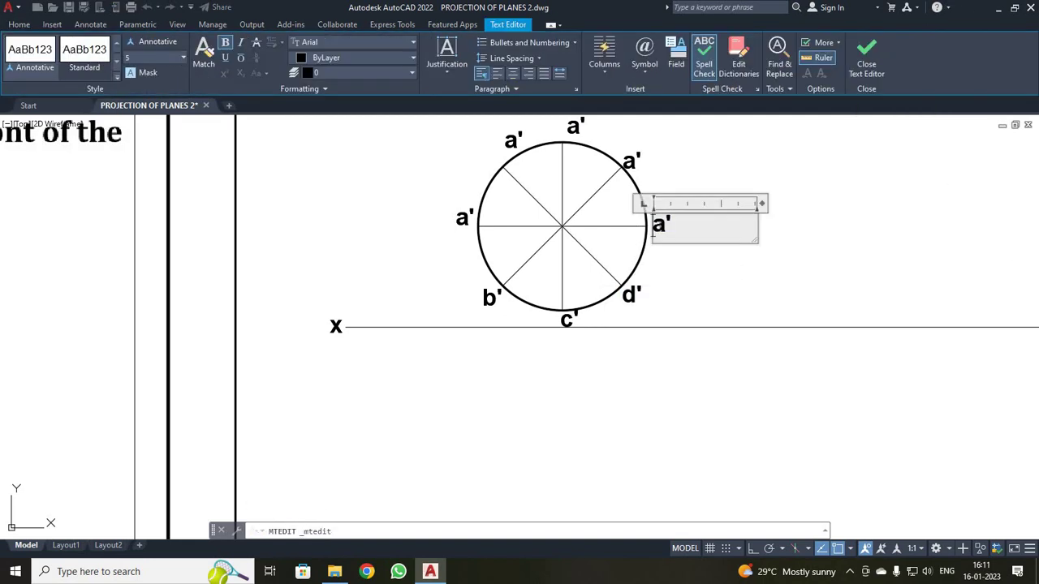
{"action": "left_click", "coordinate": [868, 53]}
{"action": "double_click", "coordinate": [631, 160]}
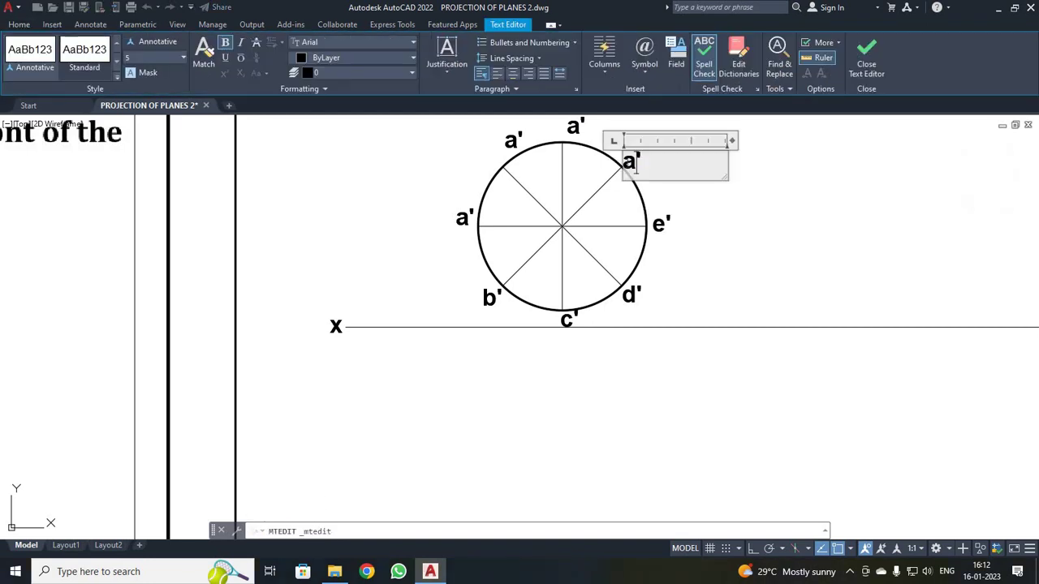
{"action": "type", "text": "f"}
{"action": "left_click", "coordinate": [873, 57]}
{"action": "double_click", "coordinate": [574, 130]}
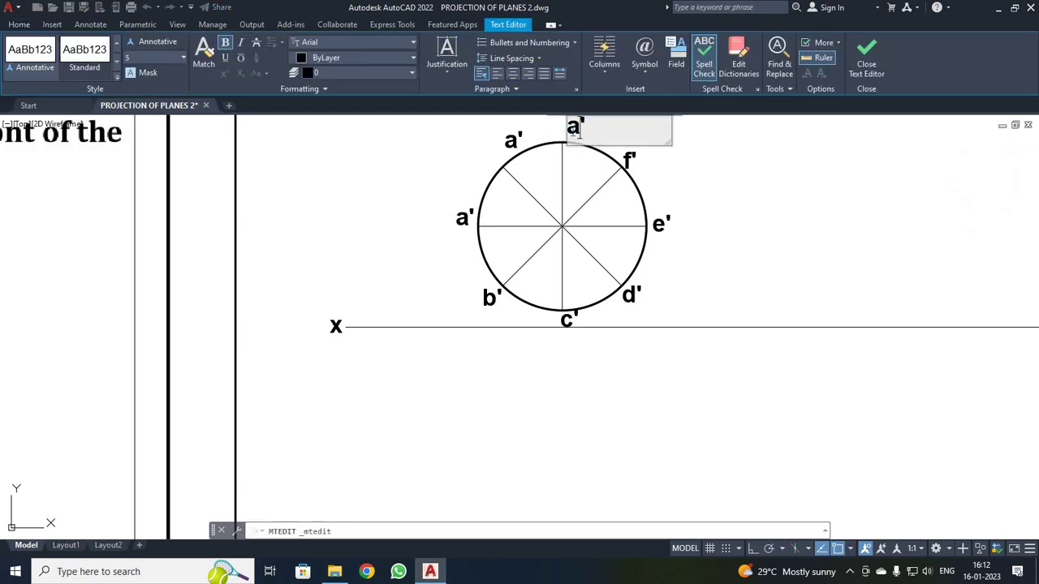
{"action": "type", "text": "g"}
{"action": "left_click", "coordinate": [877, 52]}
{"action": "double_click", "coordinate": [510, 140]}
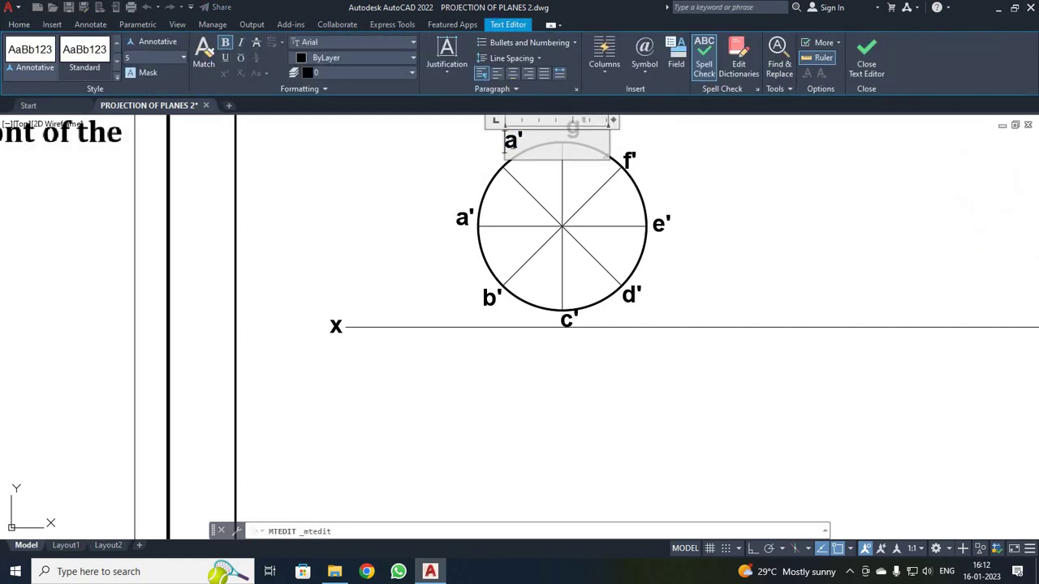
{"action": "left_click", "coordinate": [864, 56]}
{"action": "scroll", "coordinate": [749, 174], "scroll_direction": "down", "scroll_amount": 6}
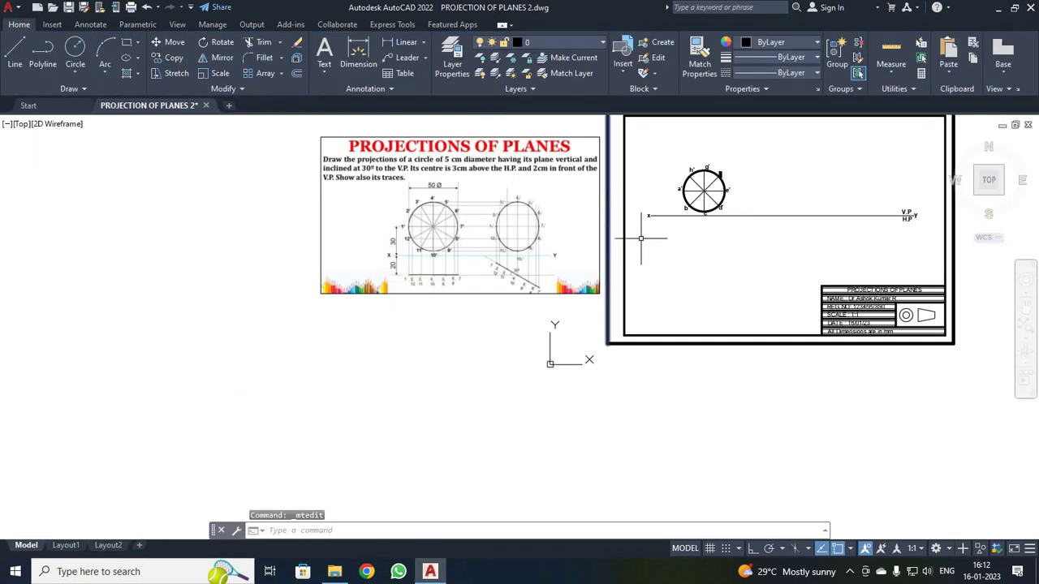
{"action": "scroll", "coordinate": [783, 234], "scroll_direction": "up", "scroll_amount": 4}
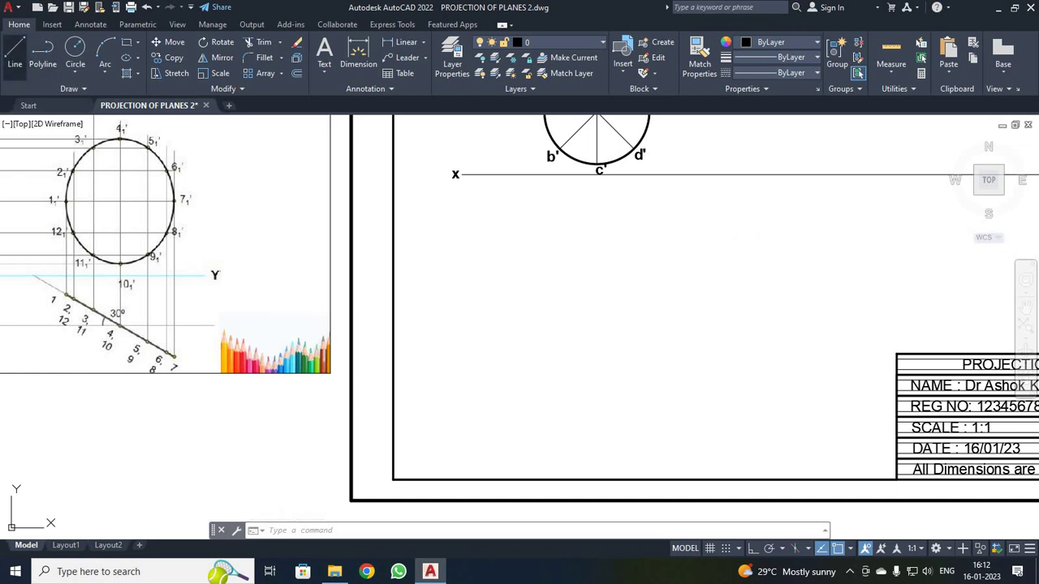
Draw a 20-unit vertical line straight down from c'
{"action": "left_click", "coordinate": [14, 55]}
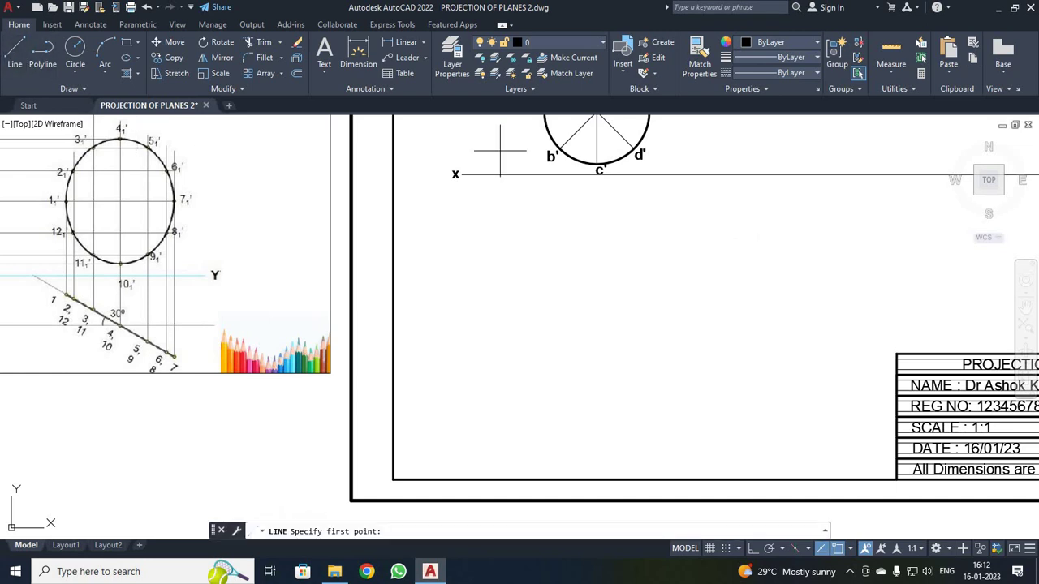
{"action": "left_click", "coordinate": [597, 172]}
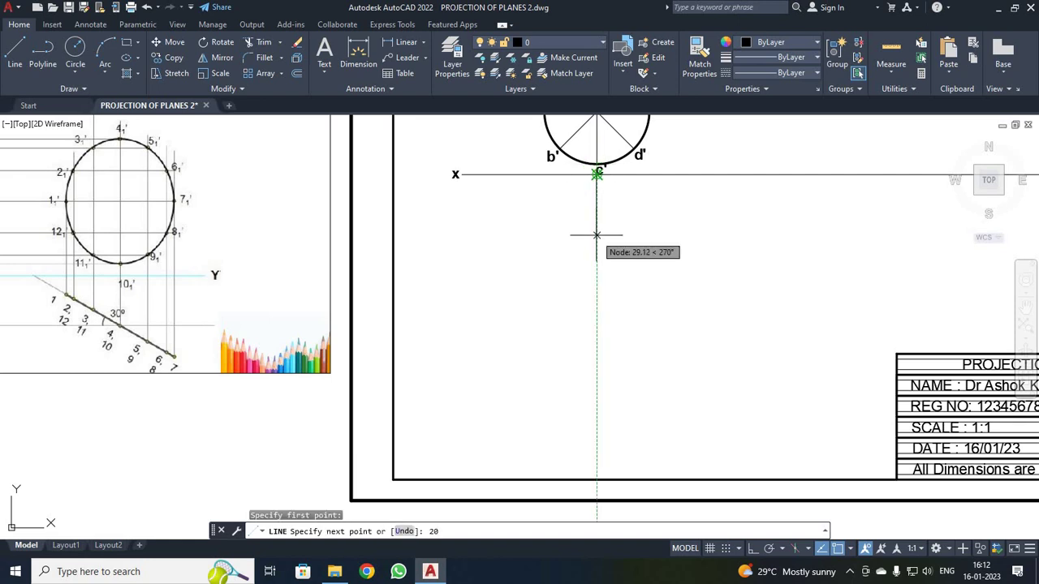
{"action": "type", "text": "20"}
{"action": "key", "text": "Return"}
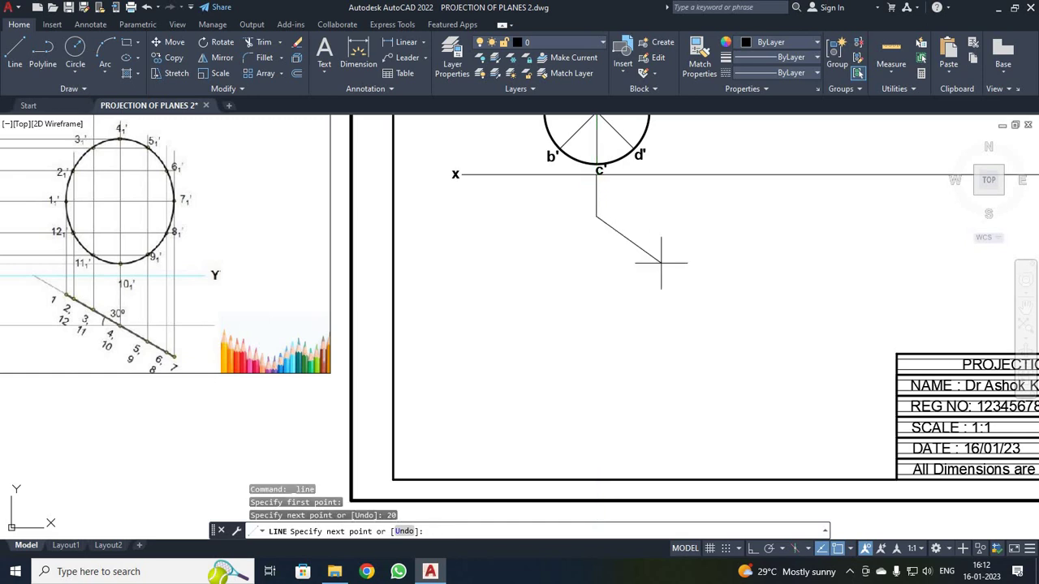
{"action": "key", "text": "Escape"}
{"action": "scroll", "coordinate": [651, 265], "scroll_direction": "down", "scroll_amount": 4}
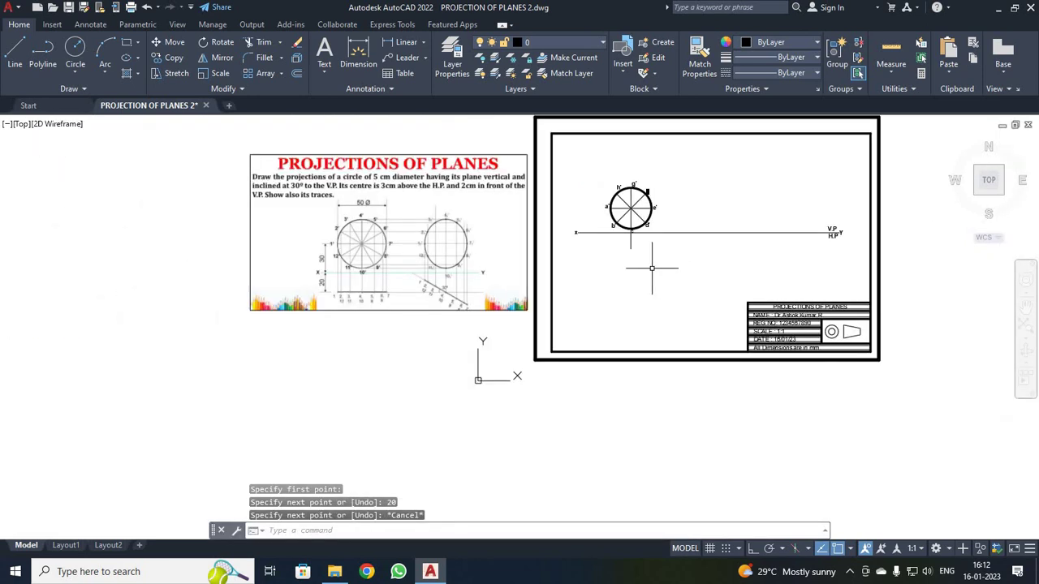
Zoom Window in on the circle and the XY line
{"action": "type", "text": "z"}
{"action": "key", "text": "Return"}
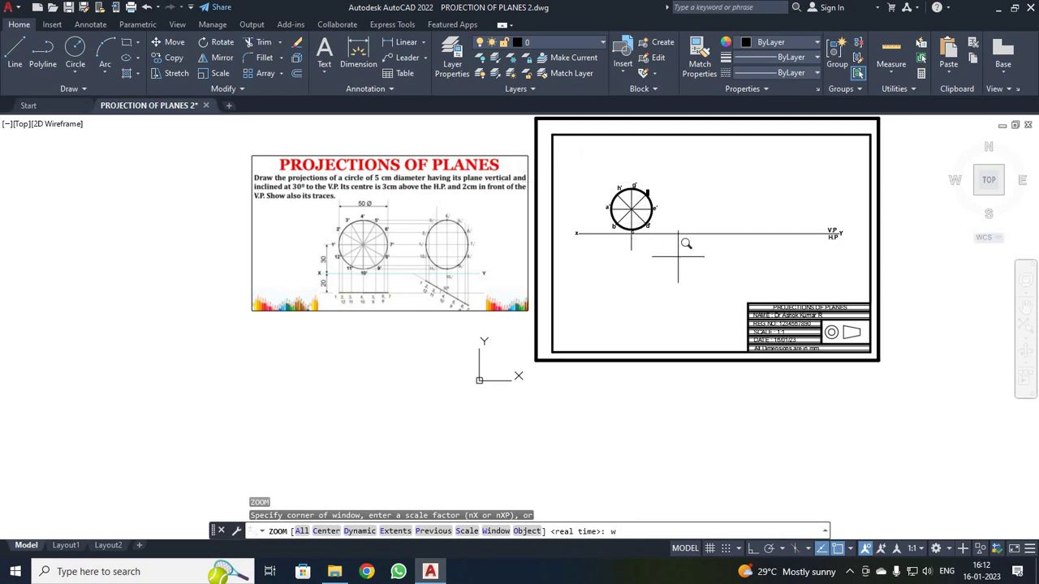
{"action": "key", "text": "Escape"}
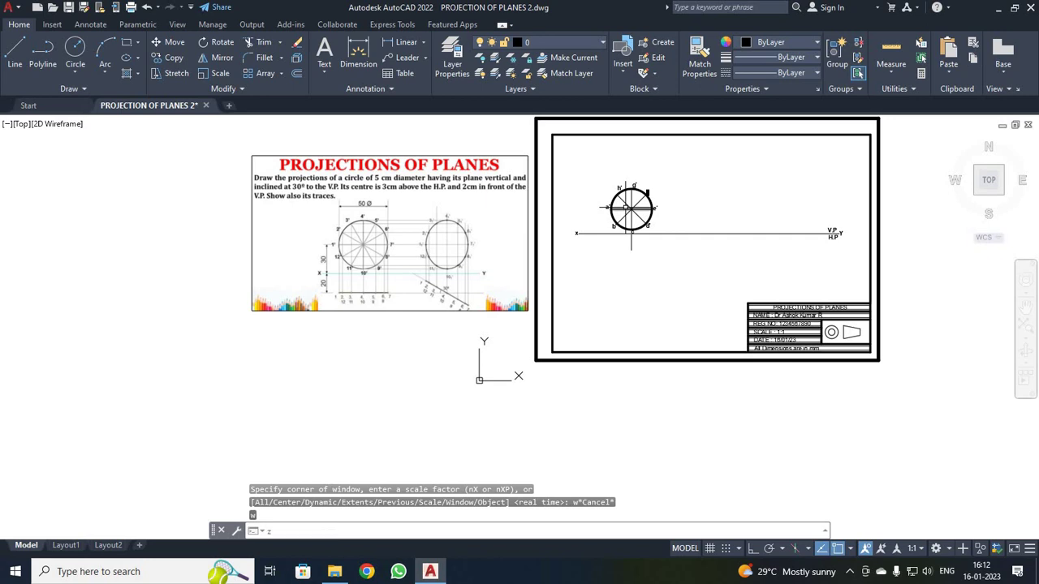
{"action": "type", "text": "z"}
{"action": "key", "text": "Return"}
{"action": "left_click", "coordinate": [593, 174]}
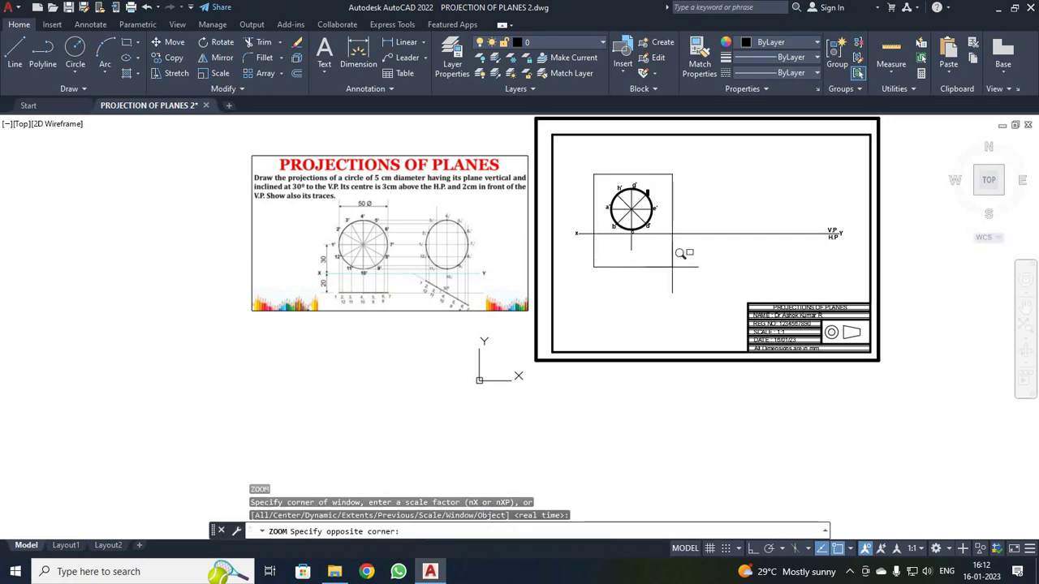
{"action": "left_click", "coordinate": [671, 266]}
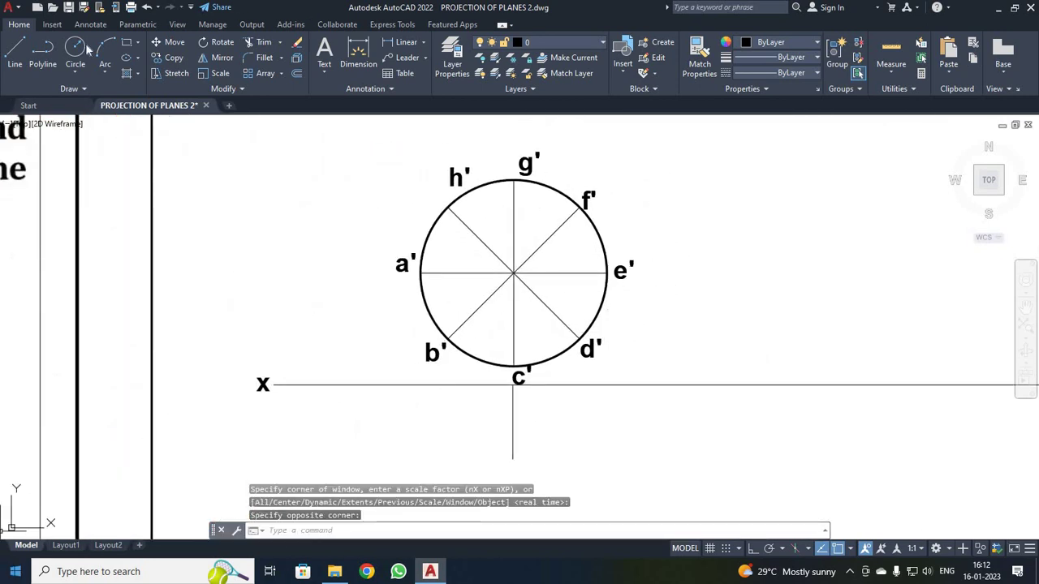
Drop vertical projectors from a' and from h' through b' to below the XY line
{"action": "left_click", "coordinate": [23, 51]}
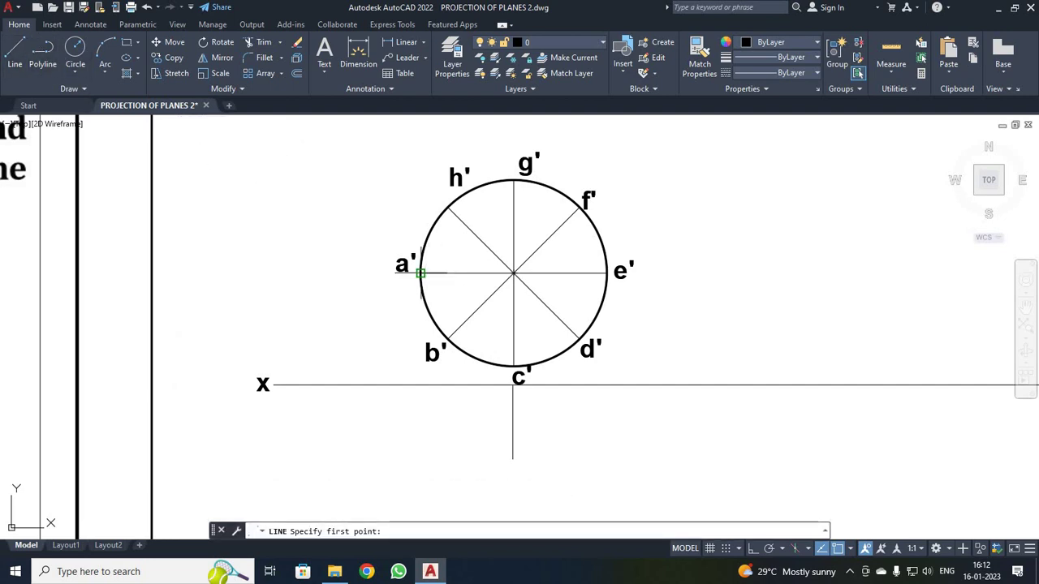
{"action": "left_click", "coordinate": [420, 272]}
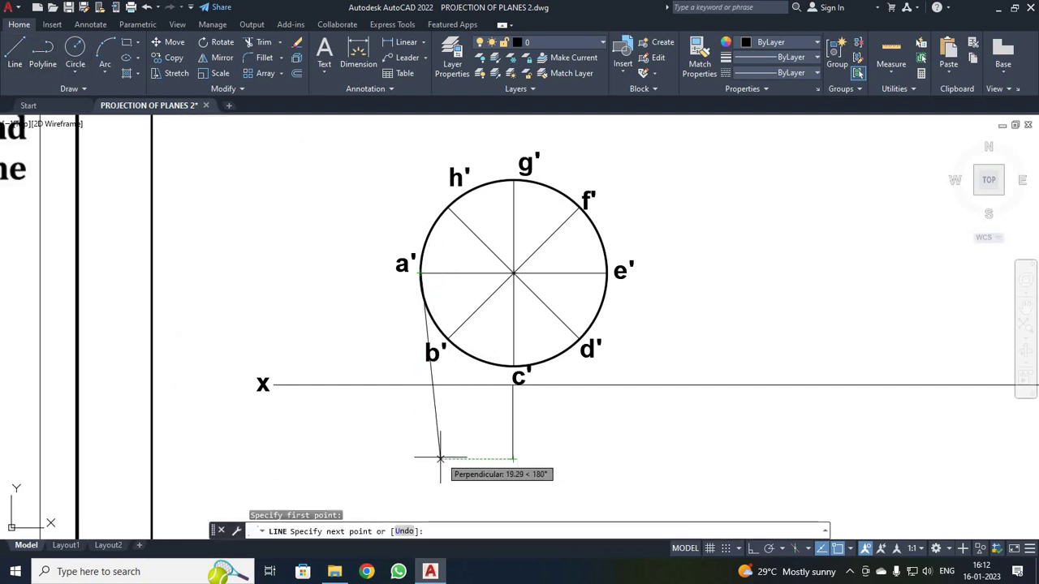
{"action": "left_click", "coordinate": [420, 459]}
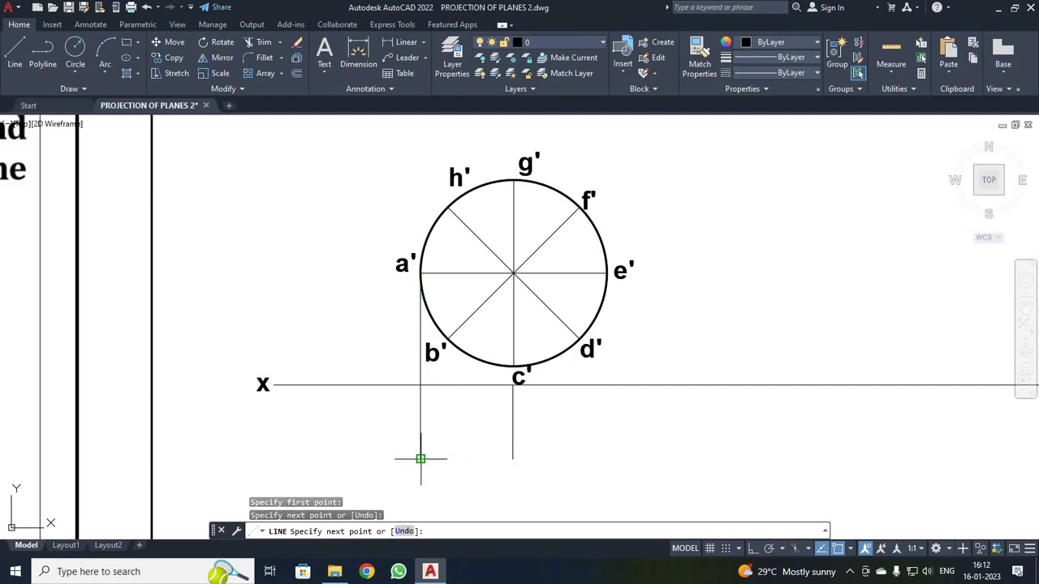
{"action": "key", "text": "Escape"}
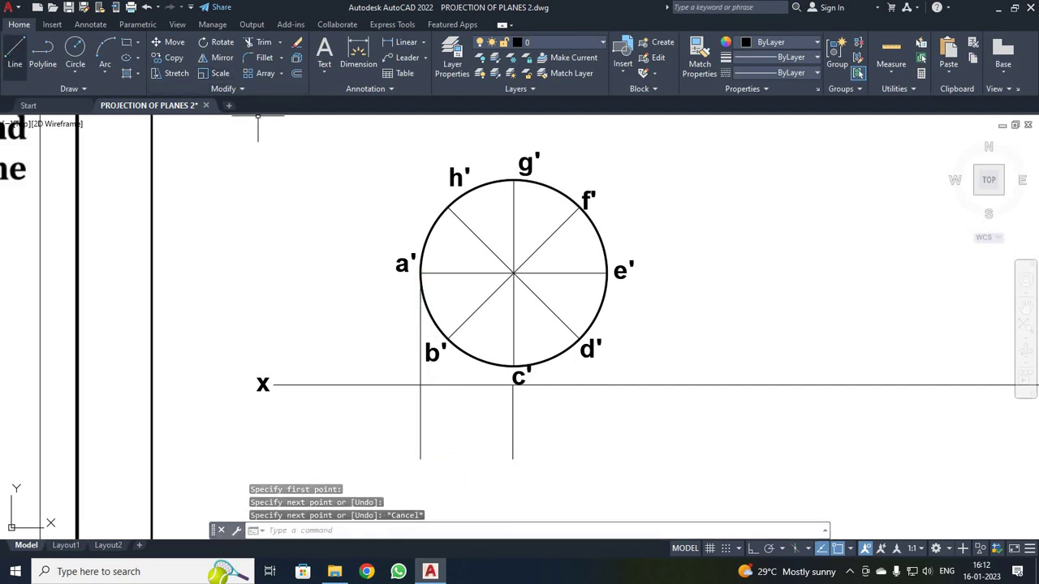
{"action": "left_click", "coordinate": [13, 51]}
{"action": "left_click", "coordinate": [448, 208]}
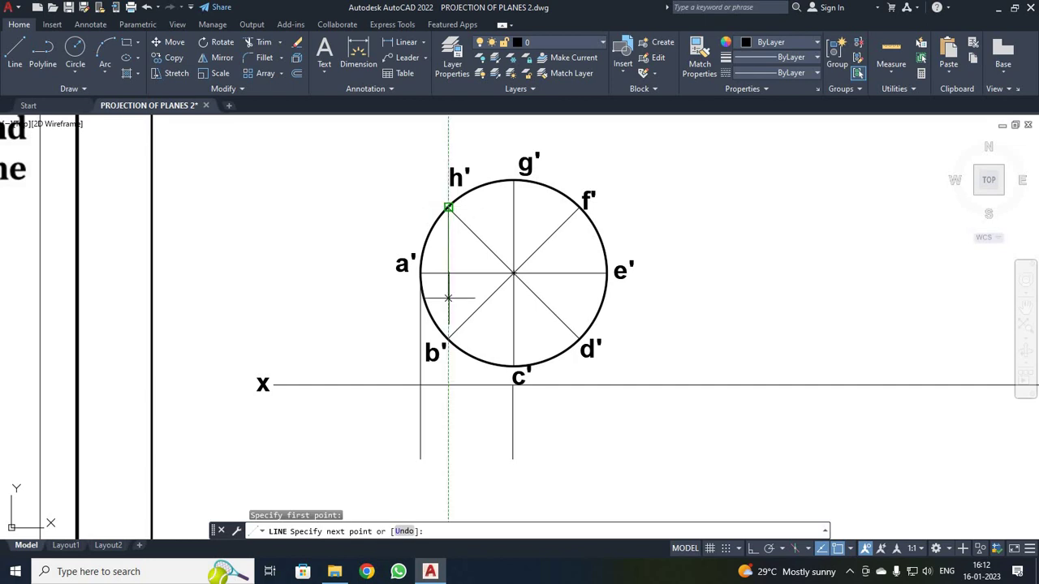
{"action": "left_click", "coordinate": [448, 337]}
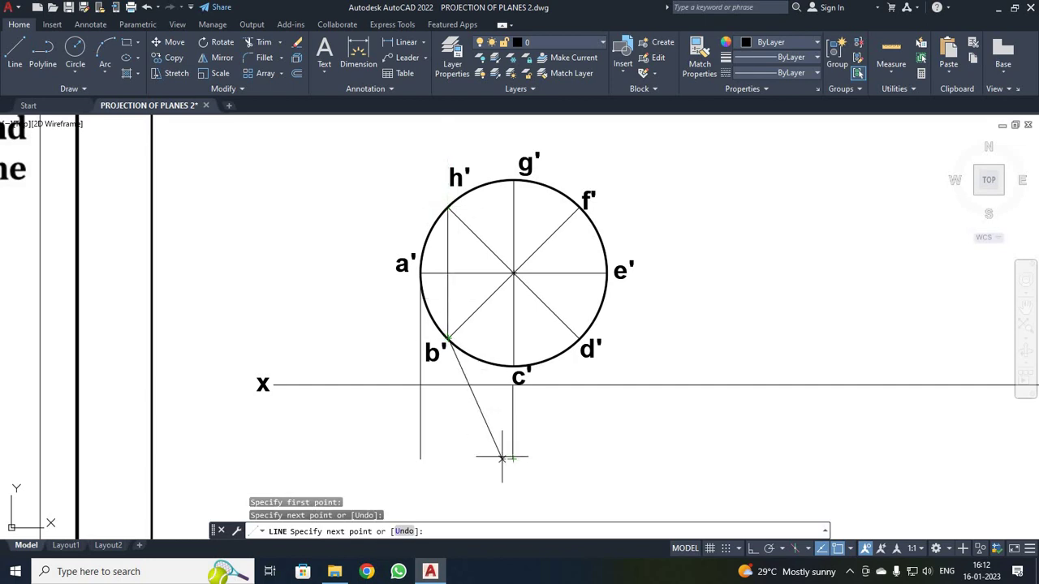
{"action": "left_click", "coordinate": [448, 459]}
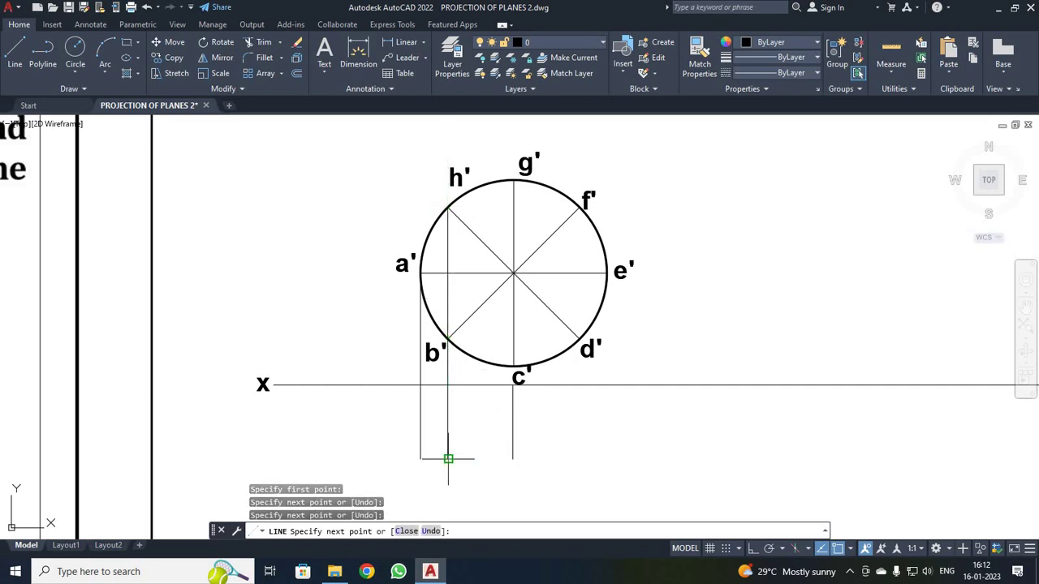
{"action": "key", "text": "Escape"}
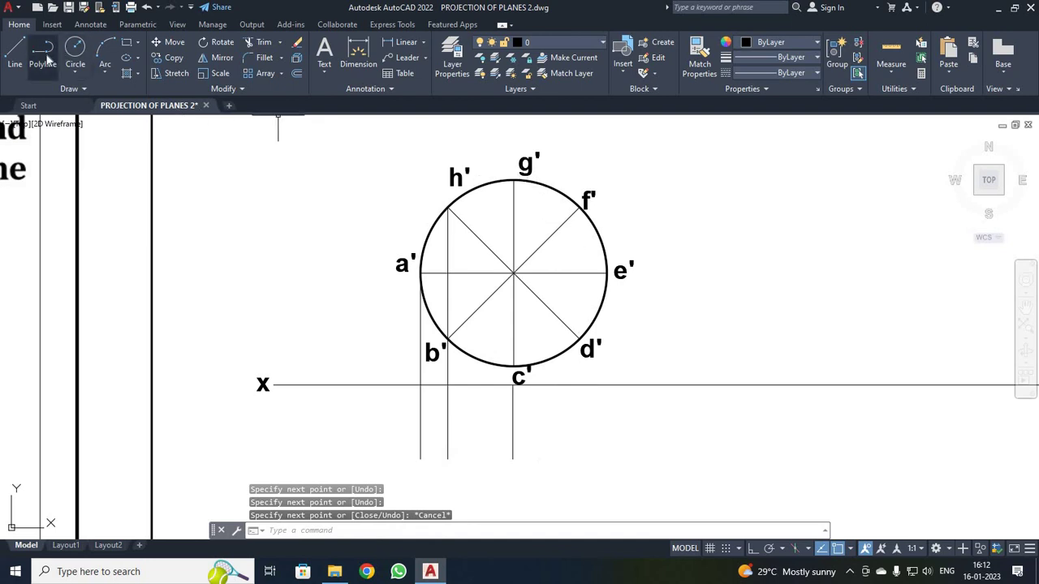
Draw a line from g' down below c', then delete the stray line below c'
{"action": "left_click", "coordinate": [14, 53]}
{"action": "left_click", "coordinate": [514, 179]}
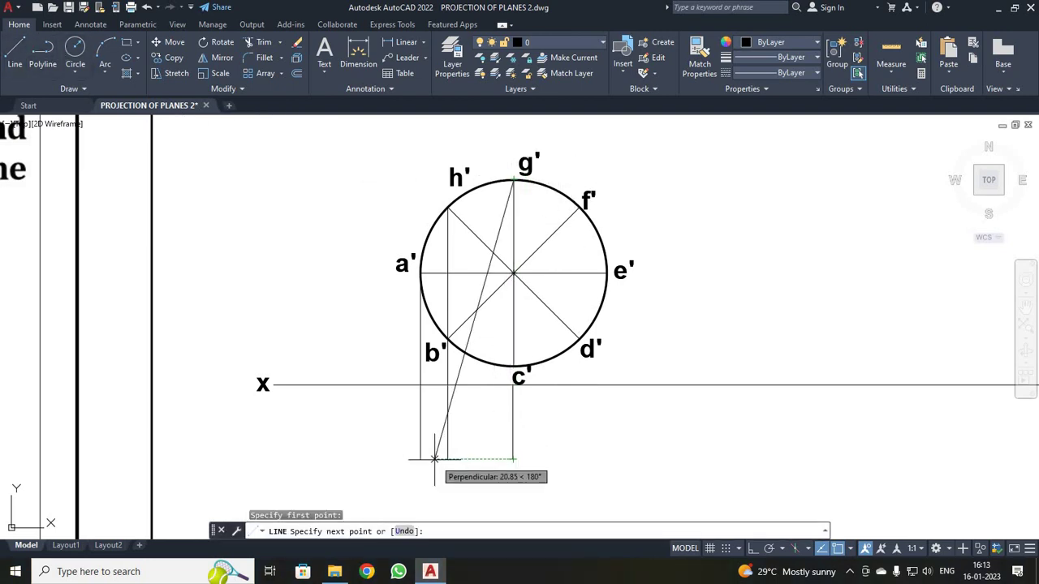
{"action": "scroll", "coordinate": [514, 459], "scroll_direction": "up", "scroll_amount": 2}
{"action": "left_click", "coordinate": [513, 460]}
{"action": "scroll", "coordinate": [514, 463], "scroll_direction": "up", "scroll_amount": 2}
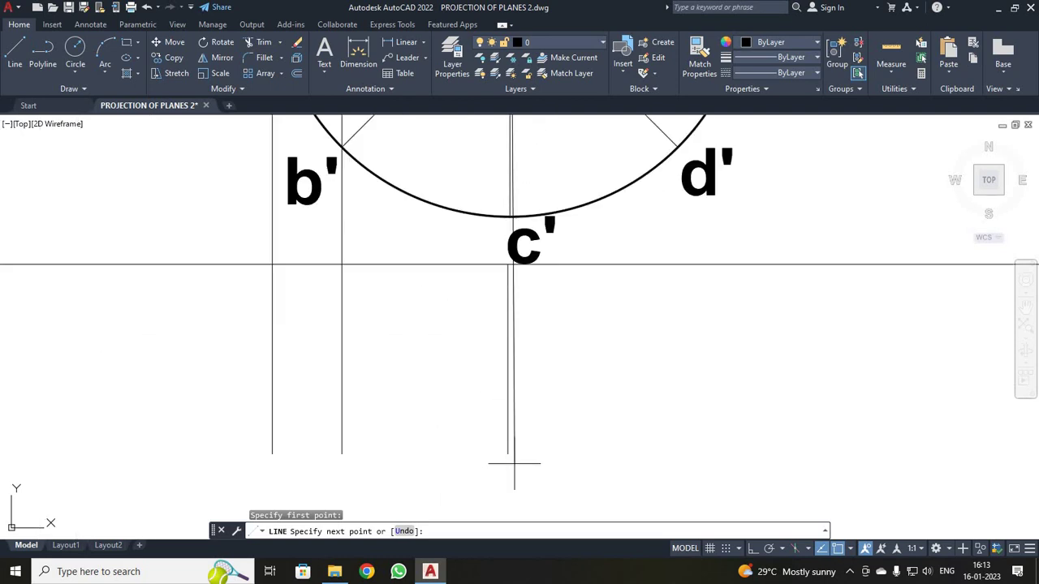
{"action": "scroll", "coordinate": [514, 463], "scroll_direction": "down", "scroll_amount": 2}
{"action": "key", "text": "Escape"}
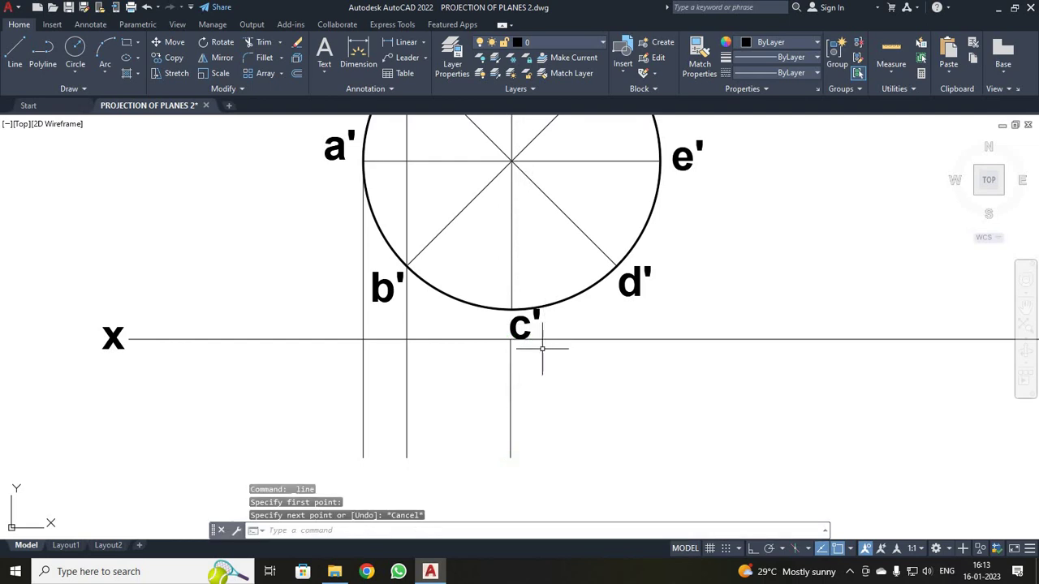
{"action": "left_click", "coordinate": [511, 414]}
{"action": "key", "text": "Delete"}
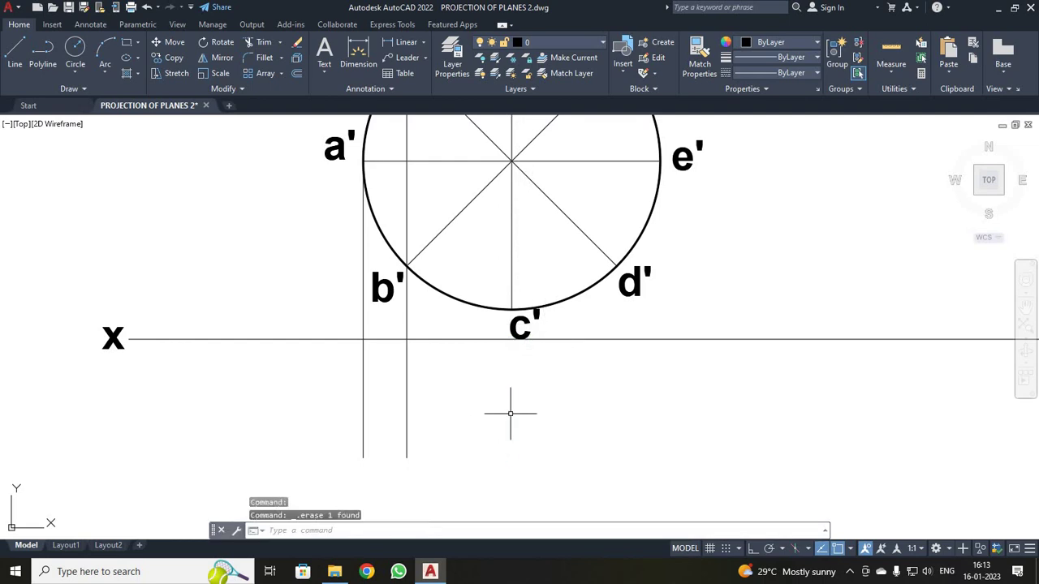
{"action": "scroll", "coordinate": [510, 413], "scroll_direction": "down", "scroll_amount": 2}
{"action": "scroll", "coordinate": [511, 414], "scroll_direction": "up", "scroll_amount": 2}
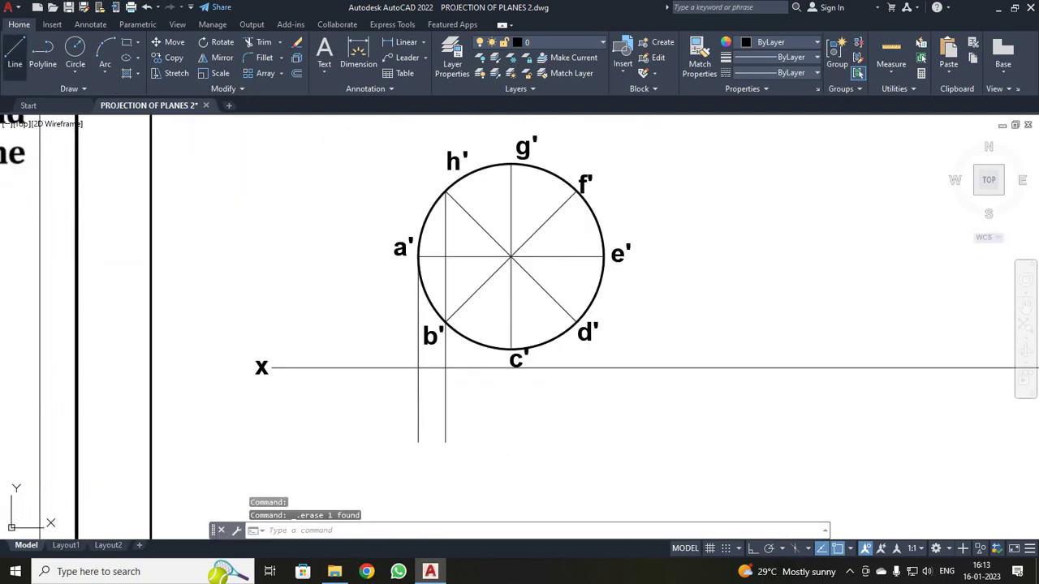
Drop vertical projectors from g' through c' and from f' through d' below the XY line
{"action": "left_click", "coordinate": [14, 55]}
{"action": "left_click", "coordinate": [510, 164]}
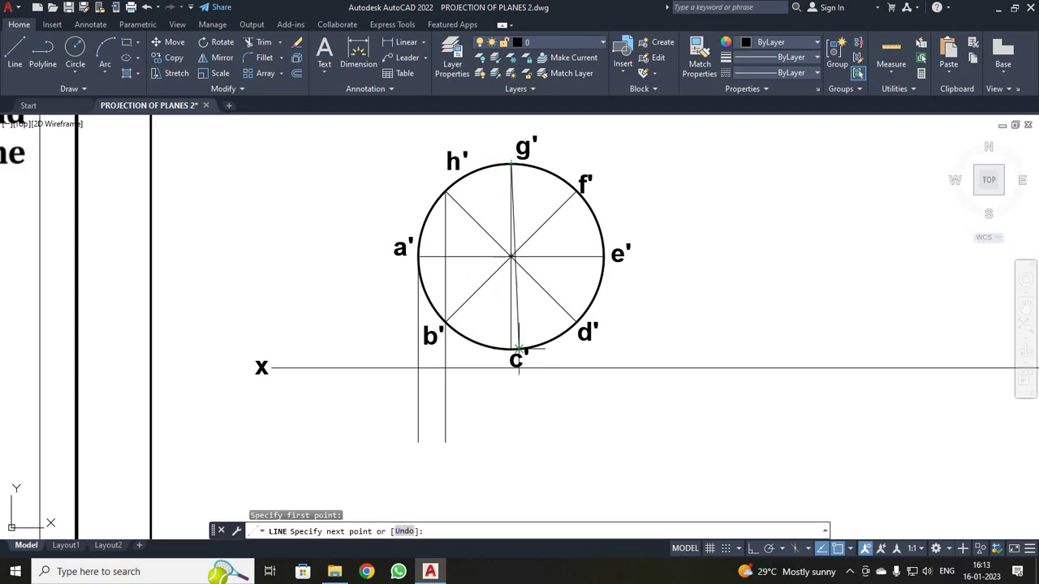
{"action": "left_click", "coordinate": [510, 349]}
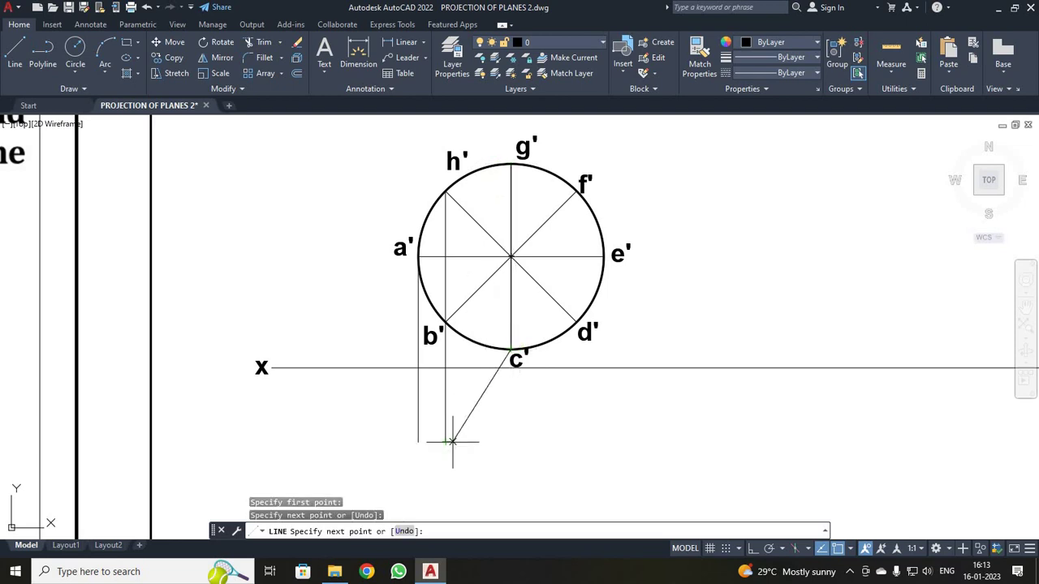
{"action": "left_click", "coordinate": [511, 442]}
{"action": "key", "text": "Escape"}
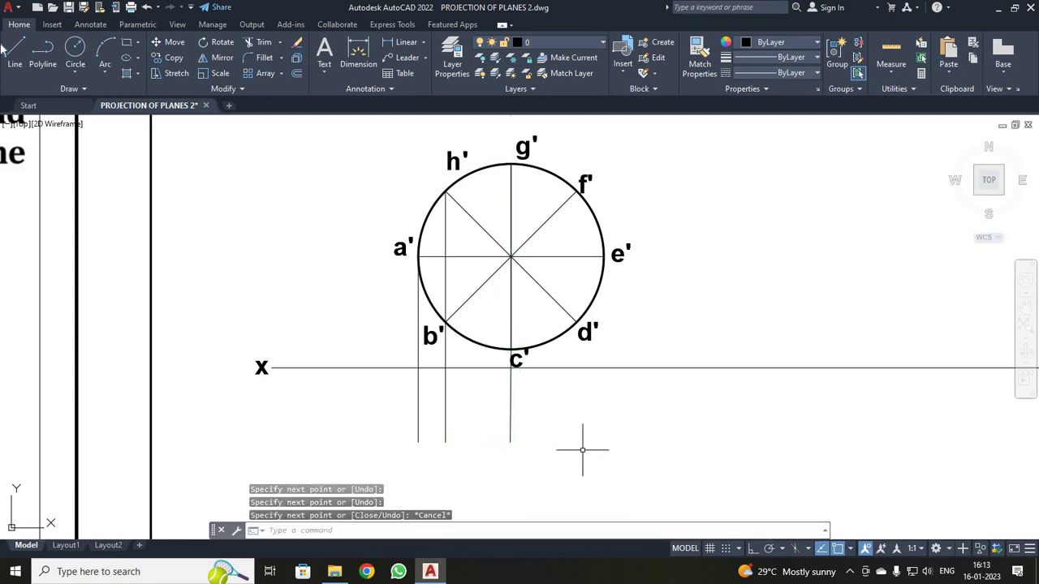
{"action": "key", "text": "space"}
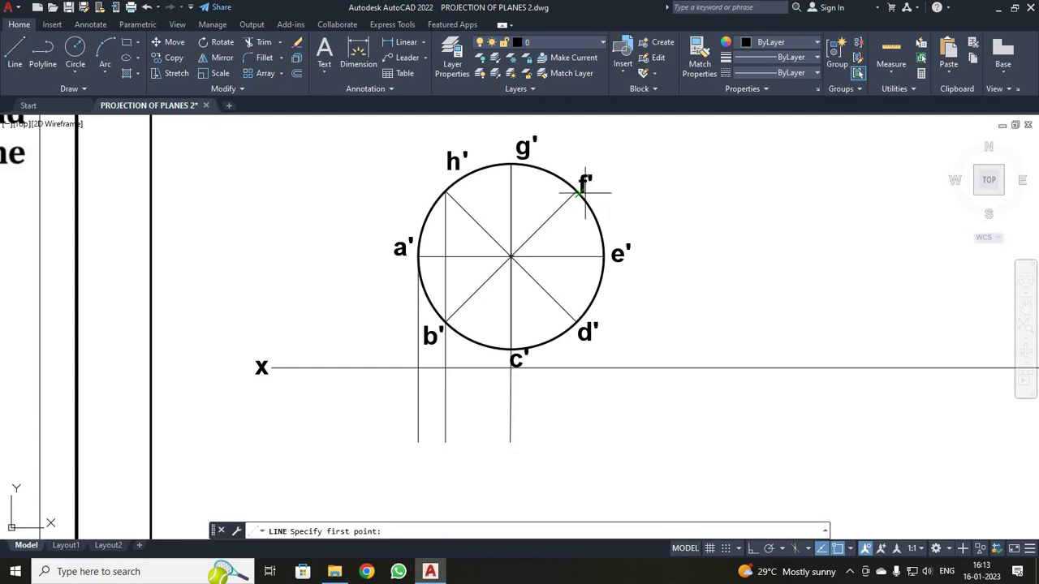
{"action": "left_click", "coordinate": [577, 191]}
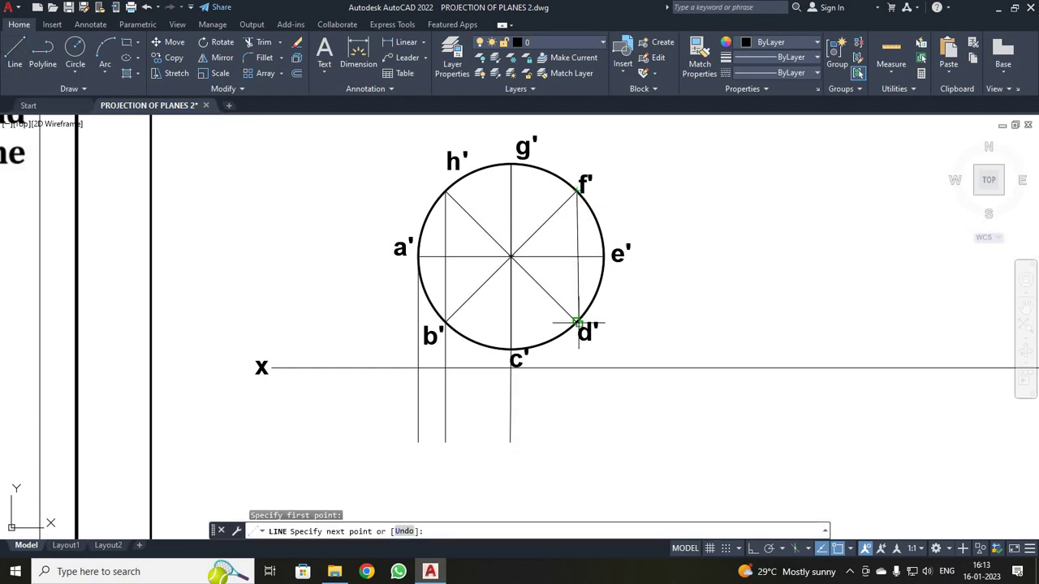
{"action": "scroll", "coordinate": [577, 324], "scroll_direction": "up", "scroll_amount": 4}
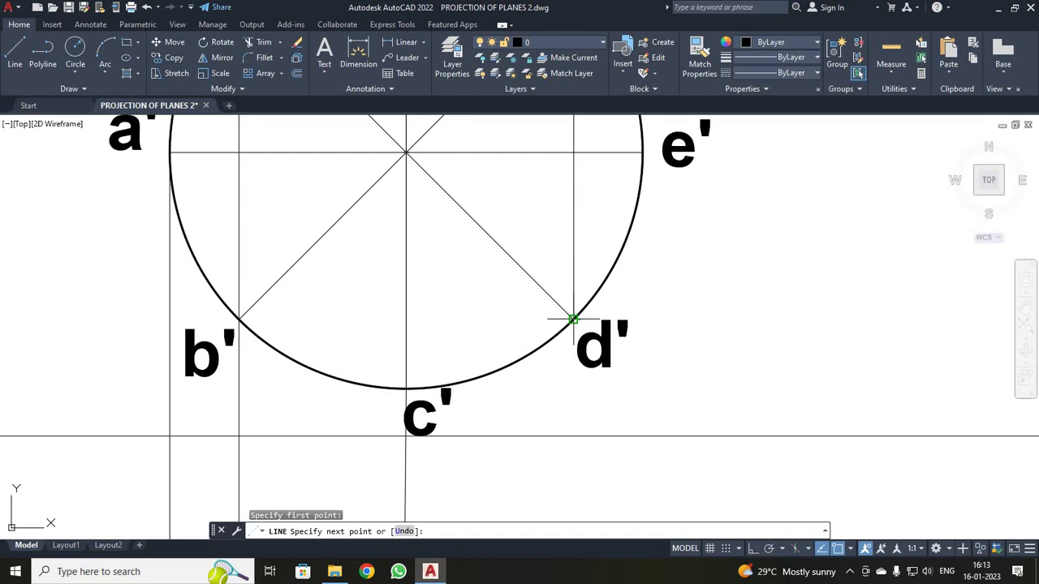
{"action": "left_click", "coordinate": [571, 323]}
{"action": "scroll", "coordinate": [570, 323], "scroll_direction": "down", "scroll_amount": 5}
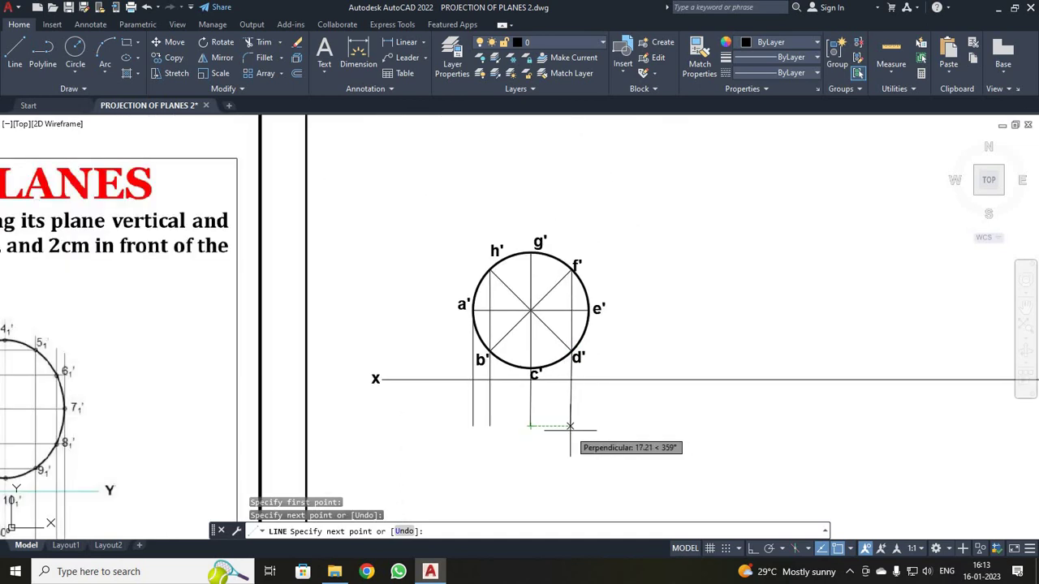
{"action": "key", "text": "F8"}
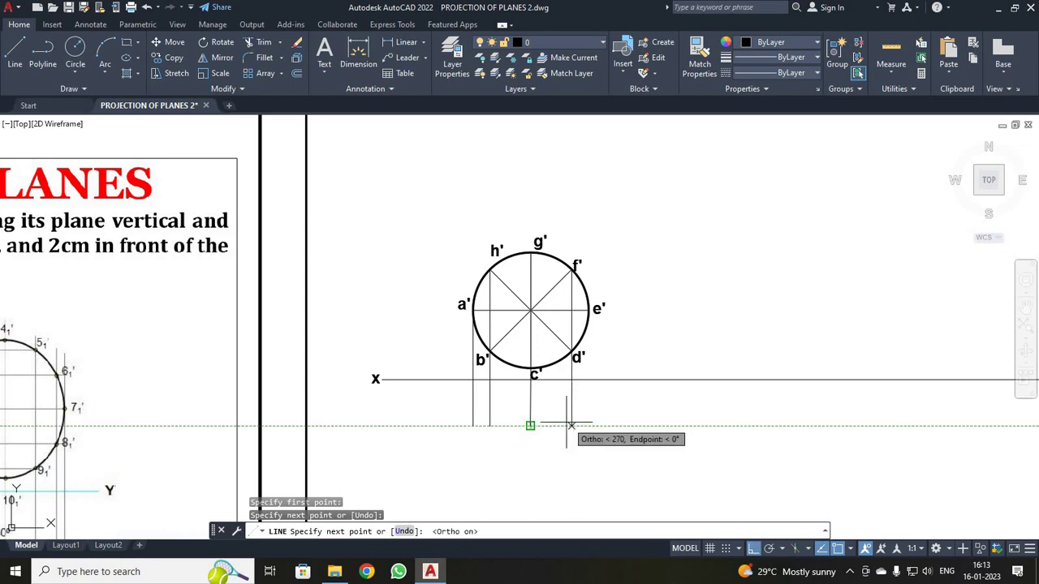
{"action": "key", "text": "Escape"}
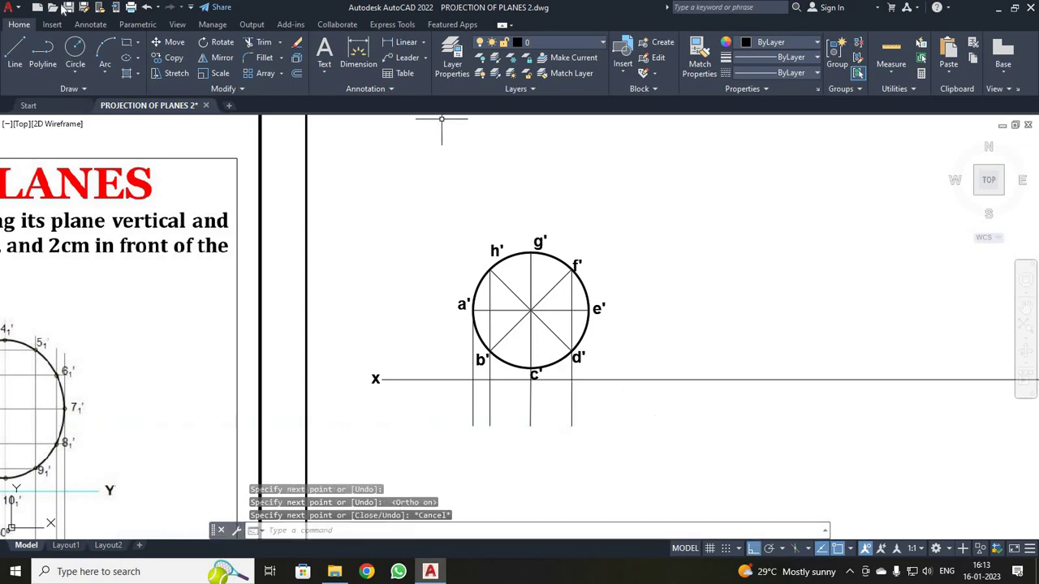
Draw the e' projector straight down past the XY line
{"action": "left_click", "coordinate": [15, 57]}
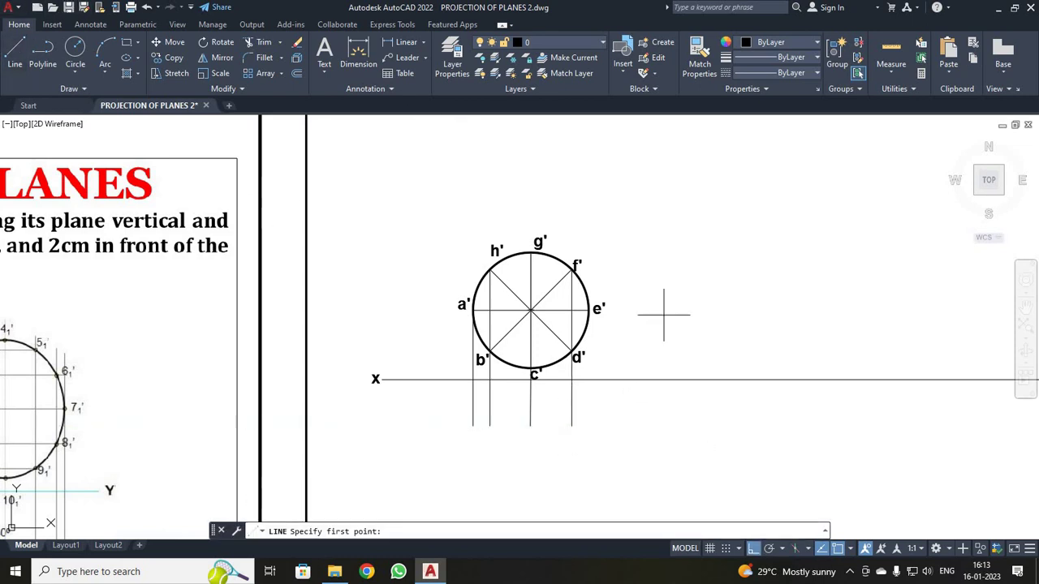
{"action": "left_click", "coordinate": [587, 309]}
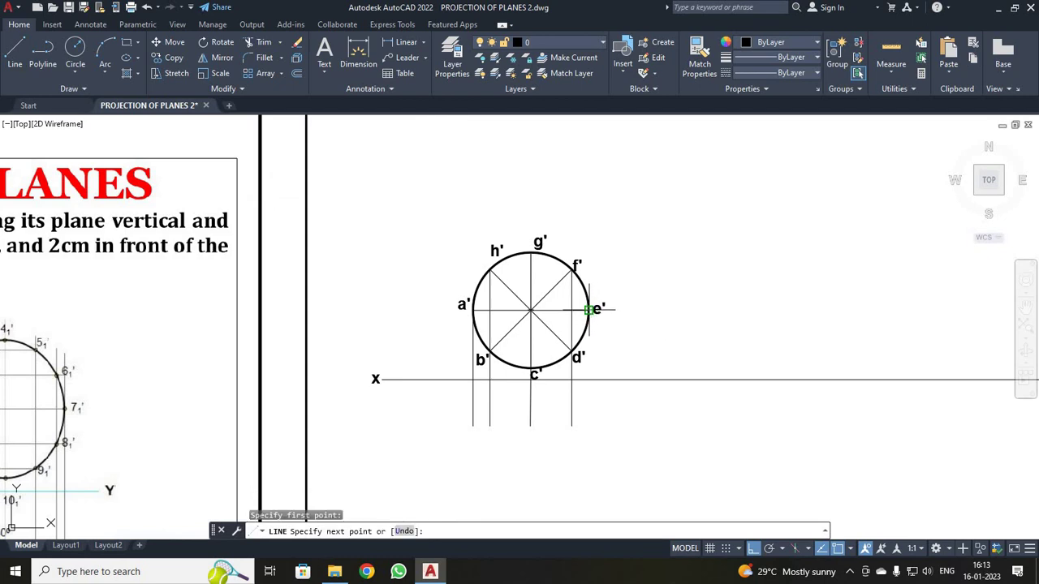
{"action": "left_click", "coordinate": [588, 425]}
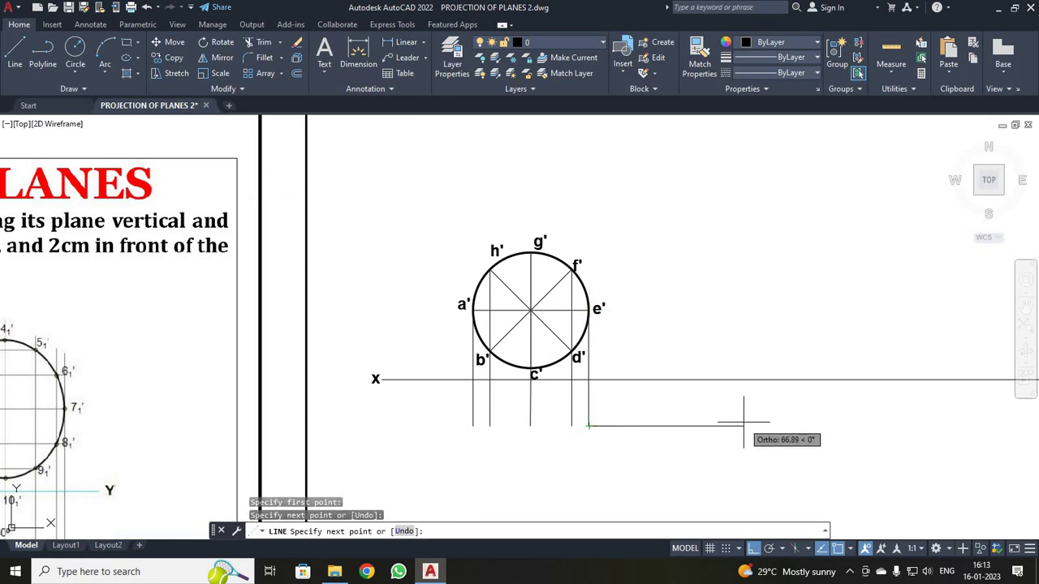
{"action": "key", "text": "Escape"}
{"action": "scroll", "coordinate": [441, 376], "scroll_direction": "up", "scroll_amount": 4}
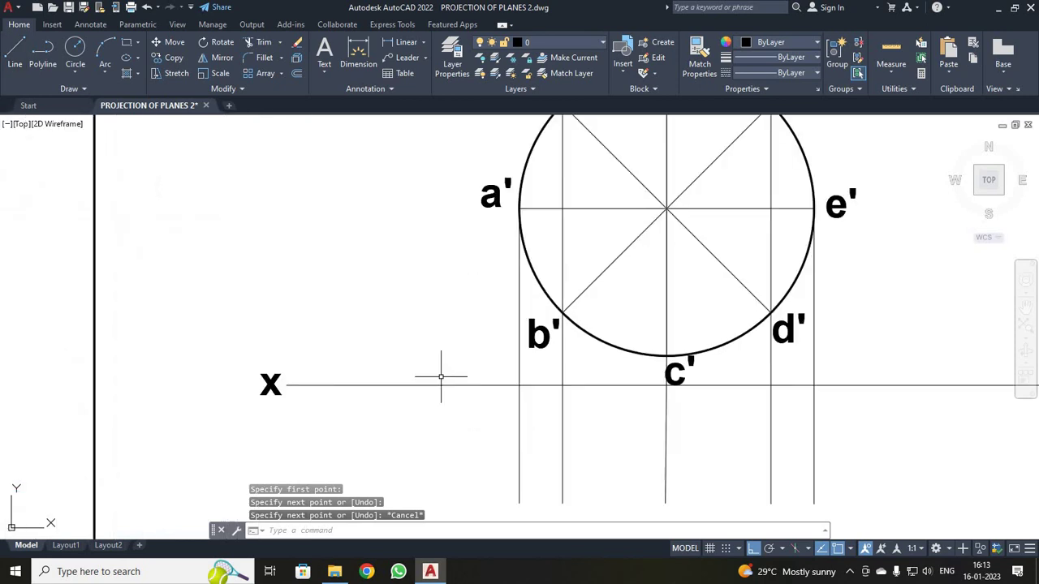
{"action": "scroll", "coordinate": [874, 487], "scroll_direction": "down", "scroll_amount": 2}
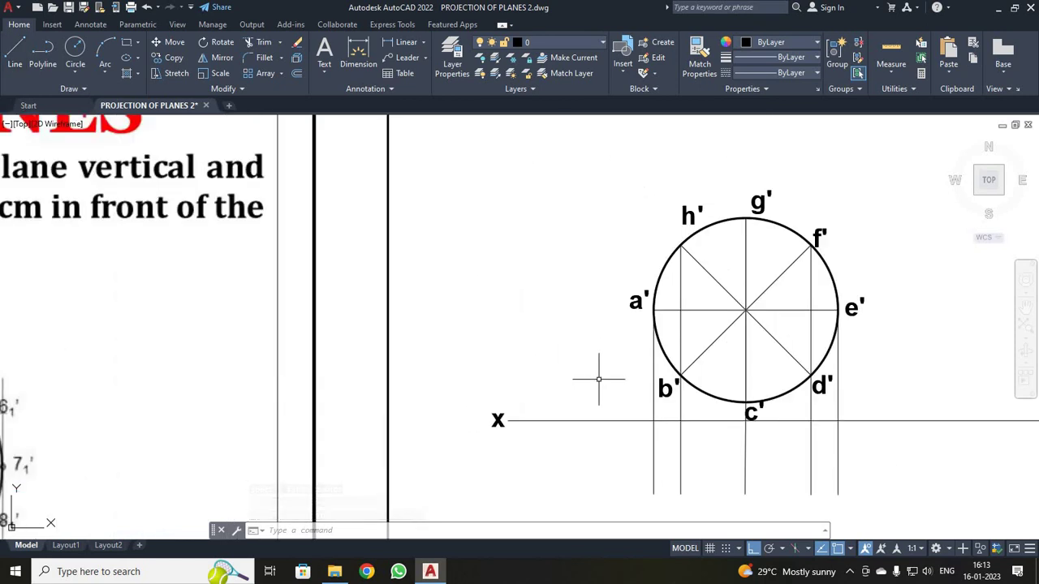
{"action": "scroll", "coordinate": [828, 391], "scroll_direction": "down", "scroll_amount": 2}
{"action": "scroll", "coordinate": [827, 391], "scroll_direction": "up", "scroll_amount": 2}
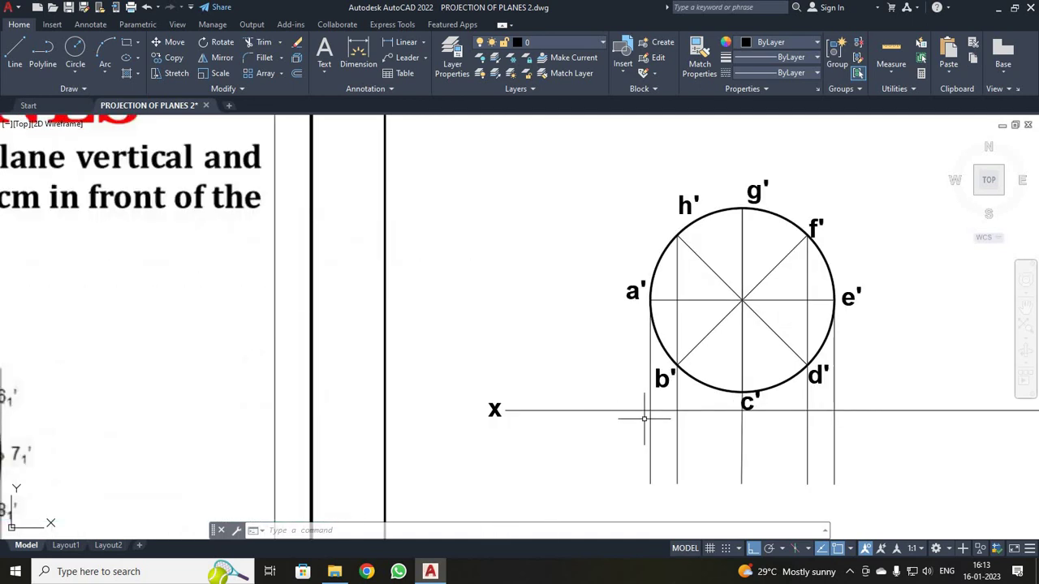
Draw a horizontal line below the XY line from the a' projector to the e' projector
{"action": "left_click", "coordinate": [14, 55]}
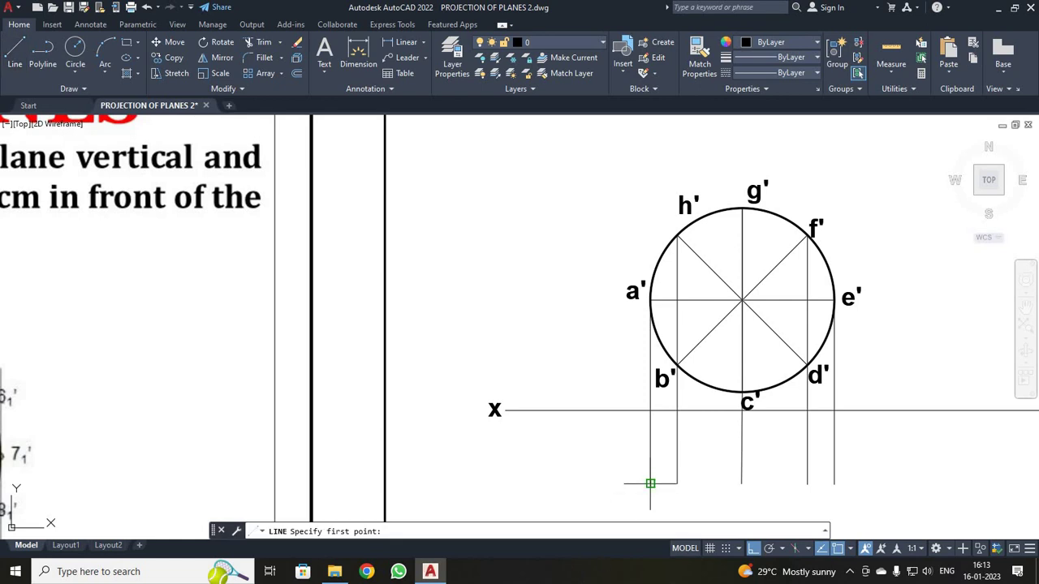
{"action": "left_click", "coordinate": [588, 483]}
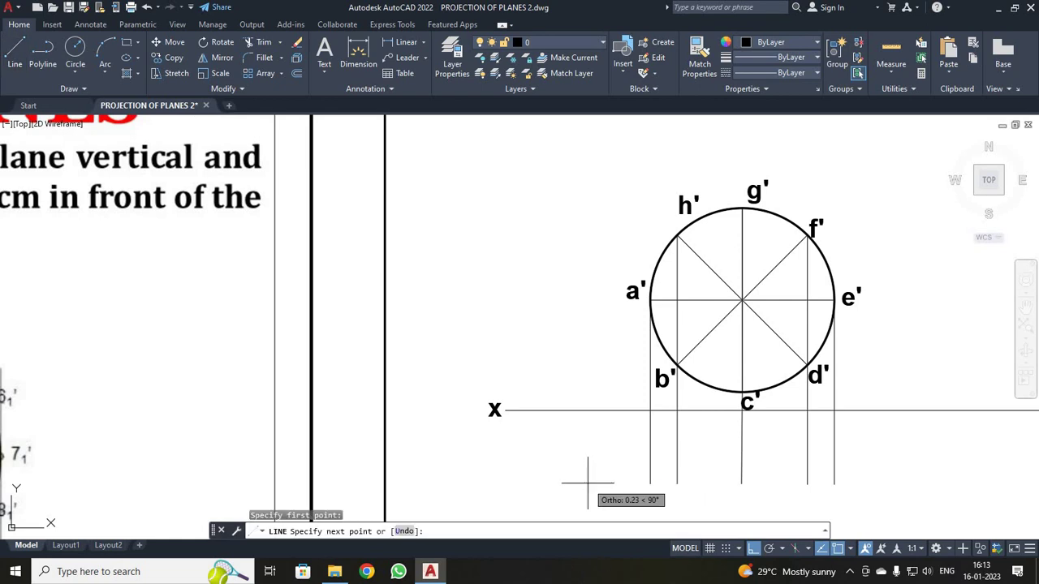
{"action": "left_click", "coordinate": [650, 484]}
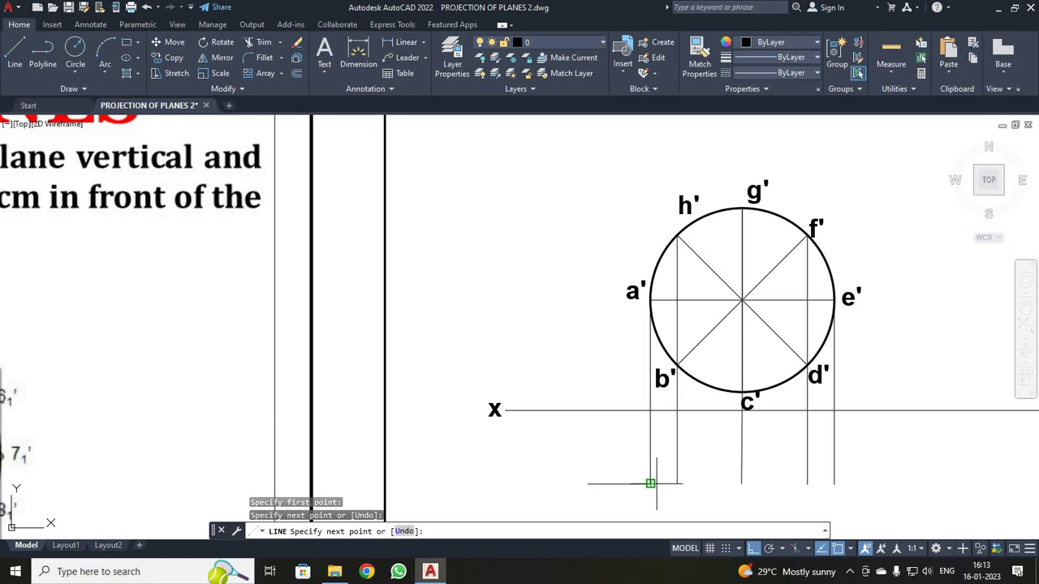
{"action": "left_click", "coordinate": [677, 483]}
{"action": "left_click", "coordinate": [741, 483]}
{"action": "left_click", "coordinate": [807, 484]}
{"action": "left_click", "coordinate": [833, 484]}
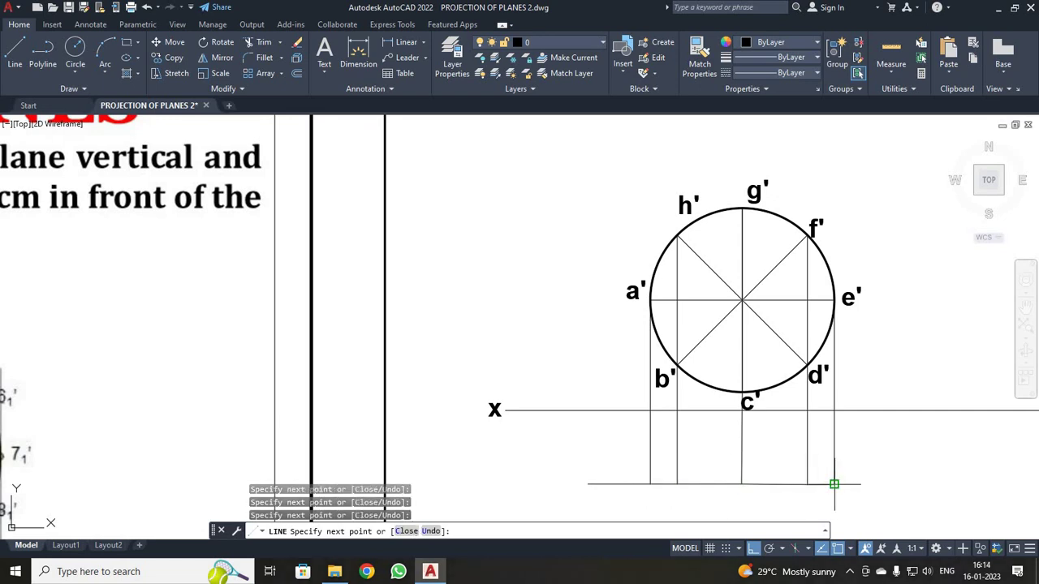
{"action": "key", "text": "Escape"}
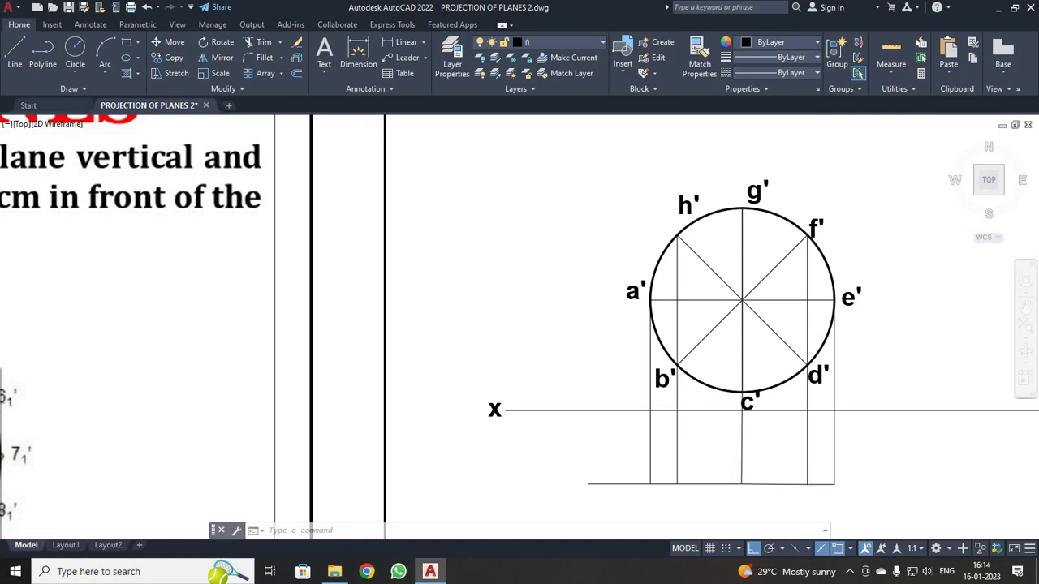
{"action": "scroll", "coordinate": [811, 498], "scroll_direction": "up", "scroll_amount": 2}
Give the bottom top-view line segments a 0.35 mm lineweight
{"action": "left_click", "coordinate": [570, 460]}
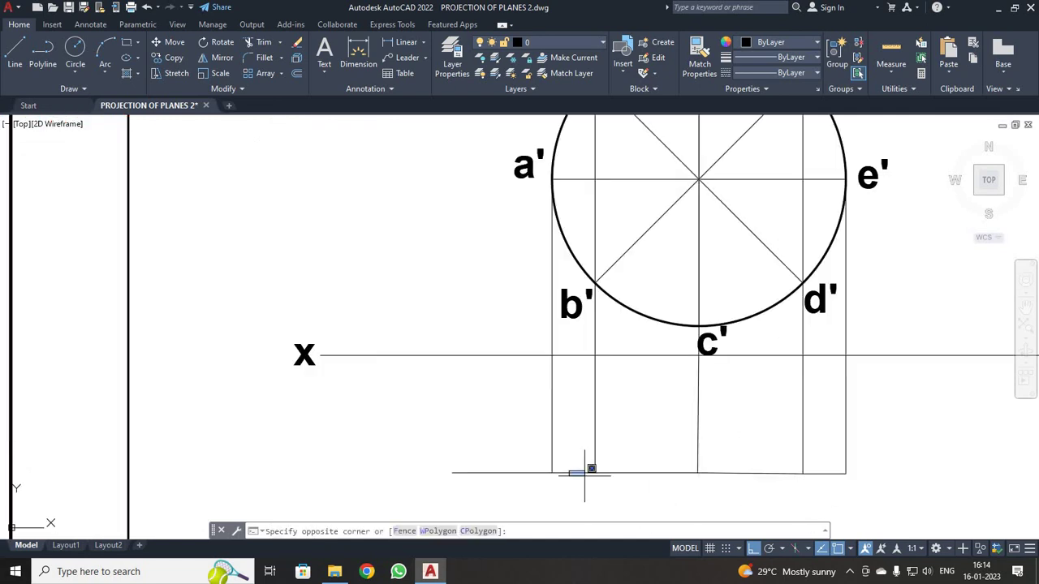
{"action": "left_click", "coordinate": [573, 472]}
{"action": "left_click", "coordinate": [642, 472]}
{"action": "left_click", "coordinate": [721, 471]}
{"action": "left_click", "coordinate": [749, 475]}
{"action": "left_click", "coordinate": [750, 474]}
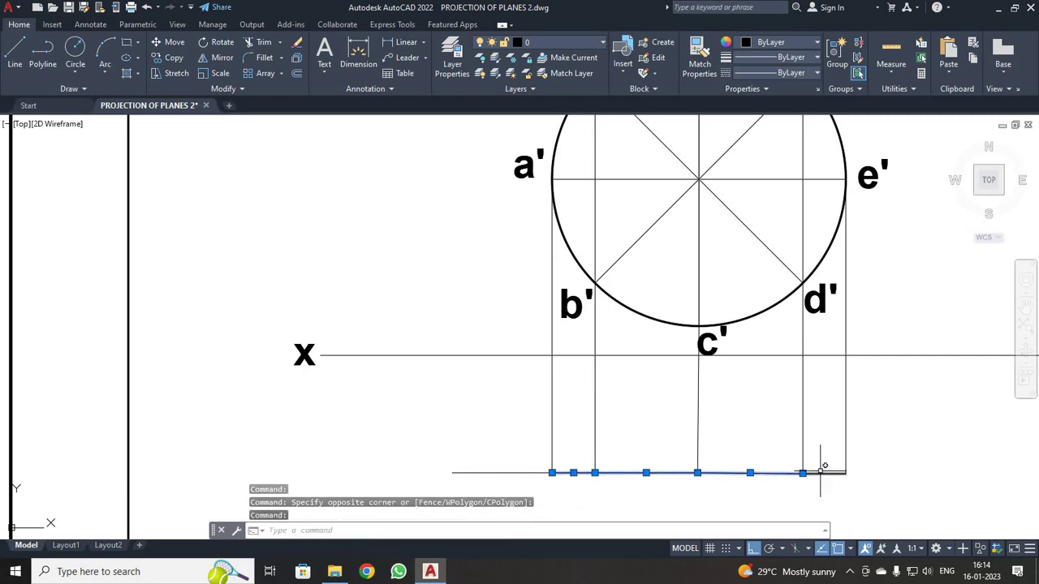
{"action": "left_click", "coordinate": [824, 473]}
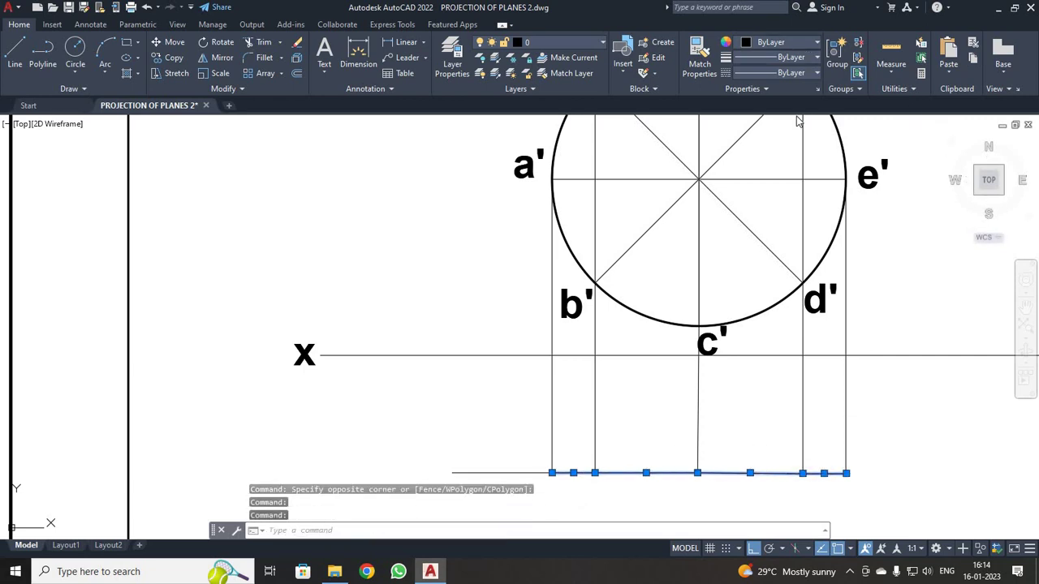
{"action": "left_click", "coordinate": [799, 58]}
{"action": "scroll", "coordinate": [795, 219], "scroll_direction": "down", "scroll_amount": 1}
{"action": "left_click", "coordinate": [955, 232]}
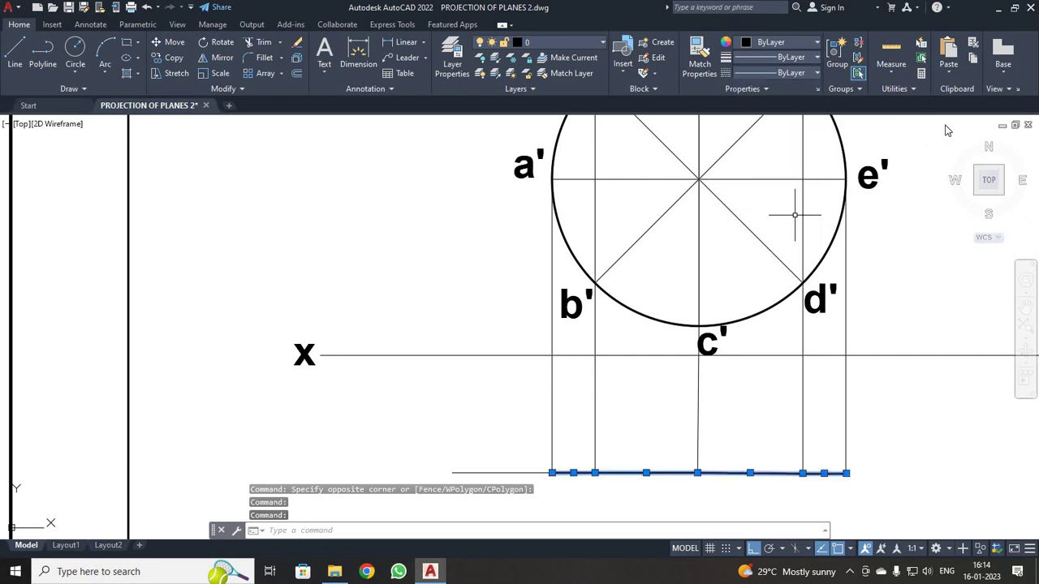
{"action": "left_click", "coordinate": [950, 408]}
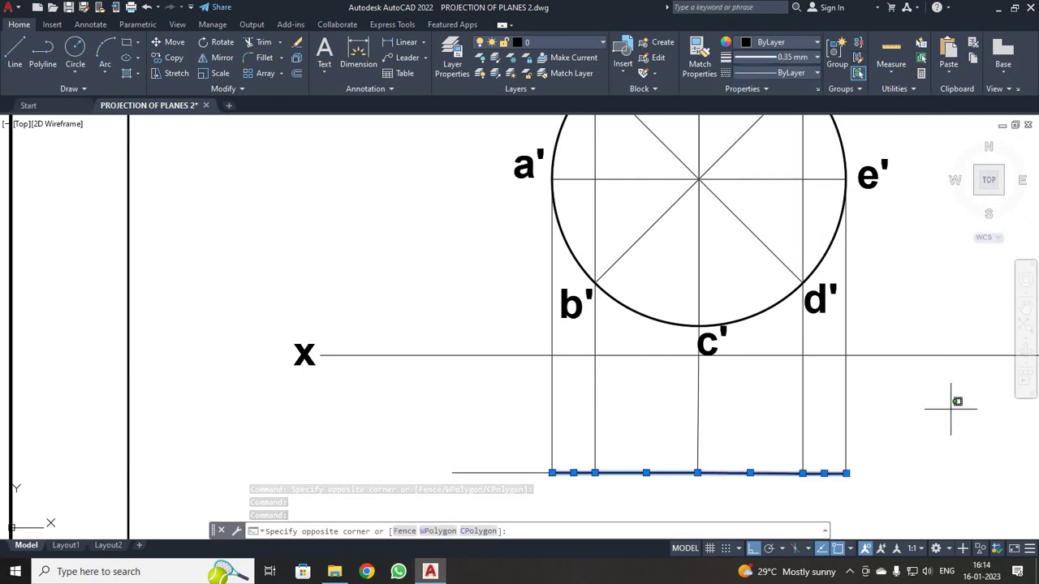
{"action": "key", "text": "Escape"}
{"action": "scroll", "coordinate": [950, 414], "scroll_direction": "down", "scroll_amount": 3}
{"action": "scroll", "coordinate": [946, 455], "scroll_direction": "up", "scroll_amount": 3}
{"action": "scroll", "coordinate": [946, 454], "scroll_direction": "down", "scroll_amount": 2}
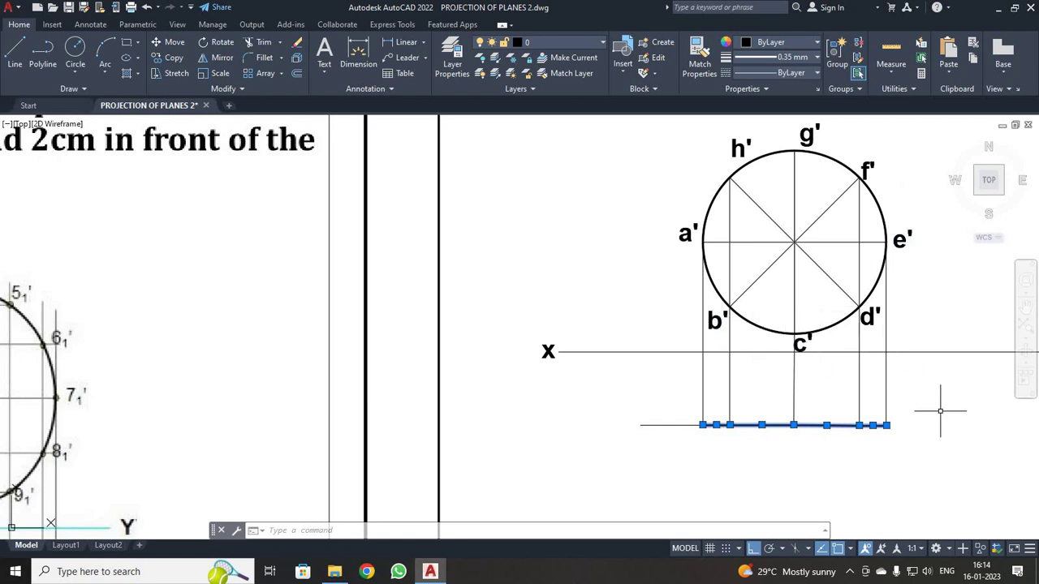
Write a bold letter 'a' as multiline text below the thick line
{"action": "left_click", "coordinate": [323, 56]}
{"action": "left_click", "coordinate": [689, 451]}
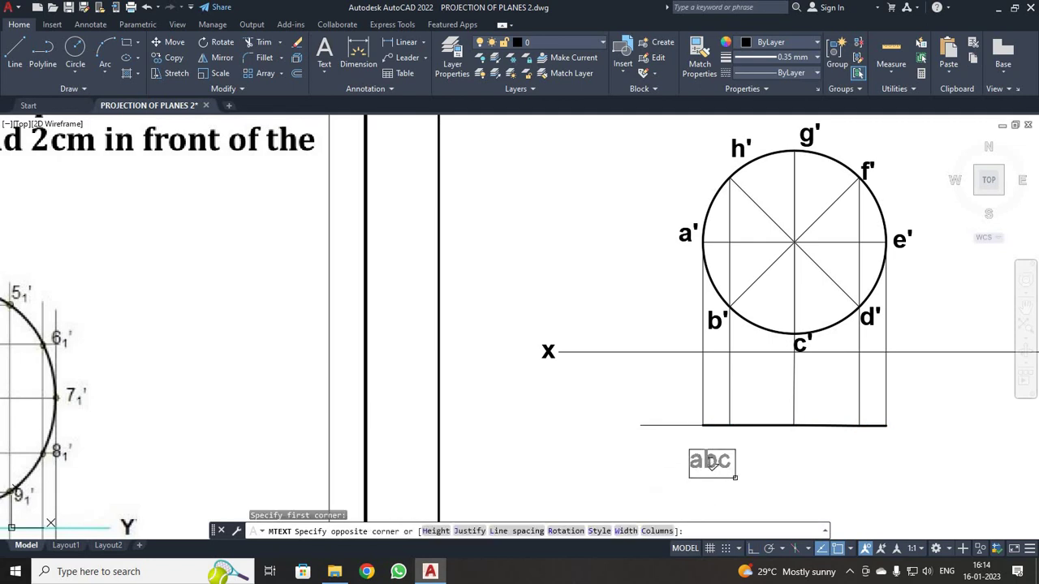
{"action": "left_click", "coordinate": [711, 462]}
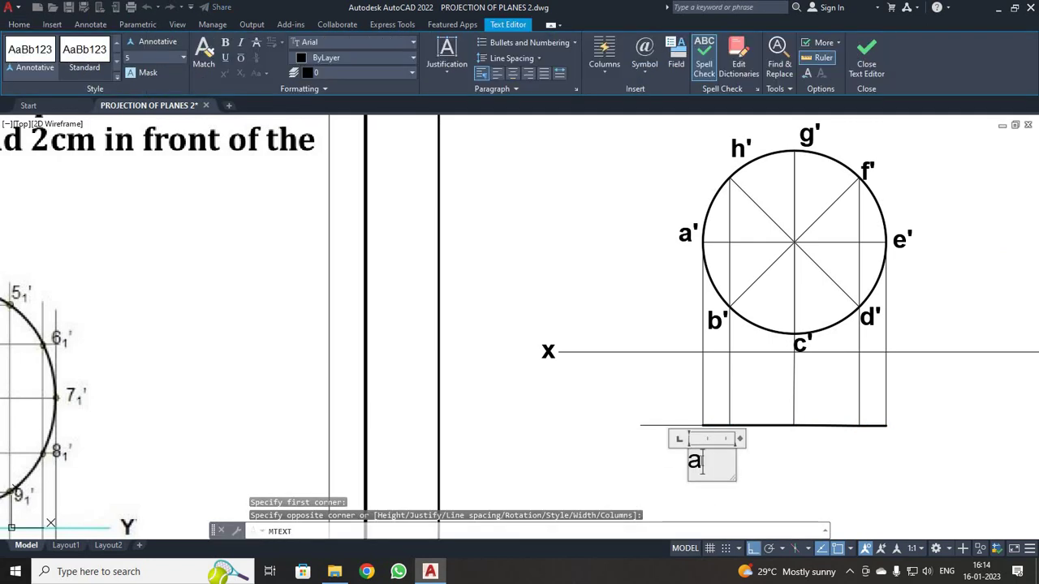
{"action": "key", "text": "ctrl+a"}
{"action": "key", "text": "ctrl+b"}
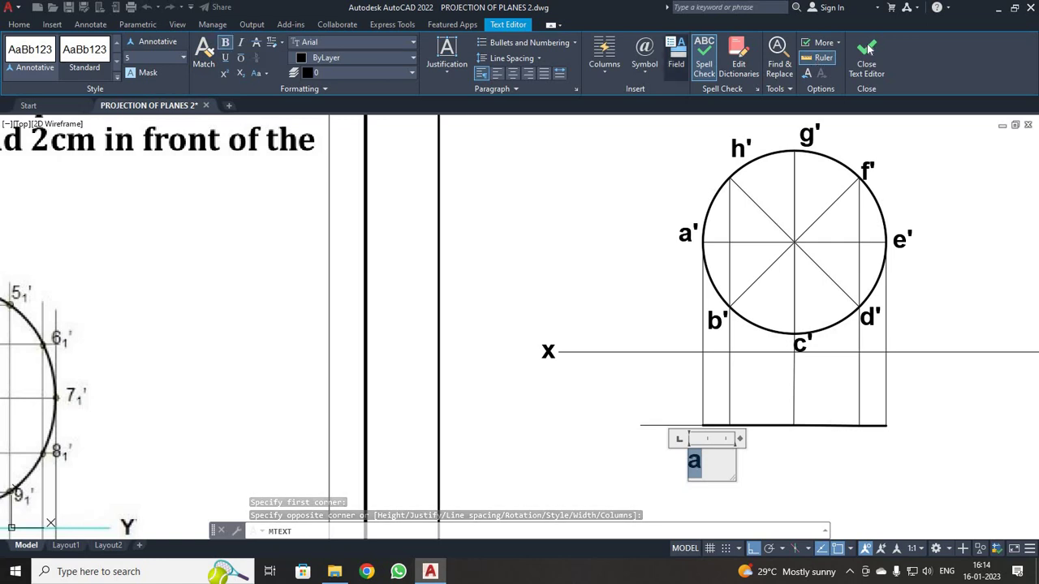
{"action": "left_click", "coordinate": [727, 485]}
{"action": "scroll", "coordinate": [727, 484], "scroll_direction": "up", "scroll_amount": 2}
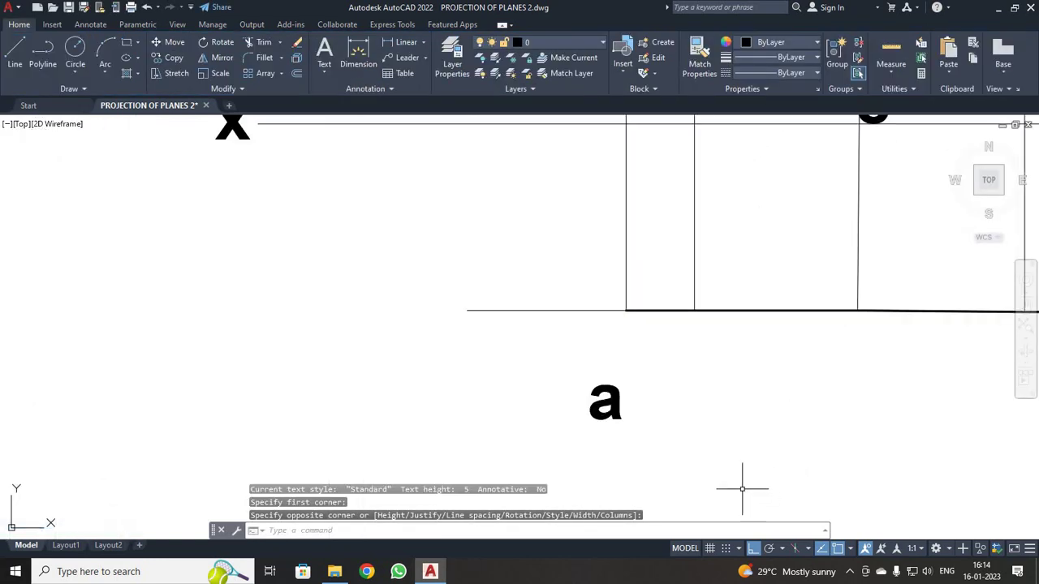
Move the 'a' label to sit just below the line at the first projector
{"action": "left_click", "coordinate": [656, 431]}
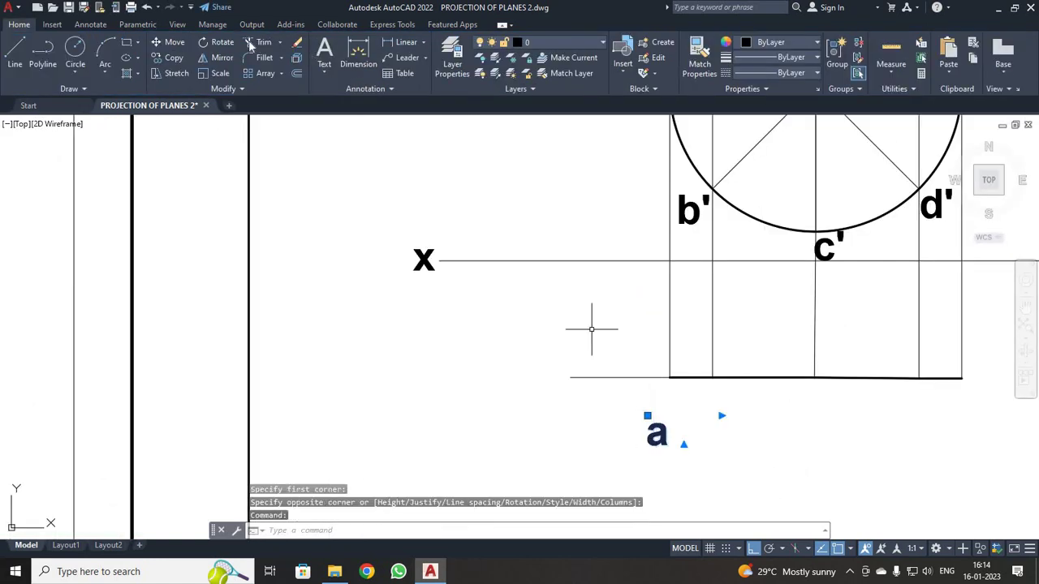
{"action": "left_click", "coordinate": [168, 42]}
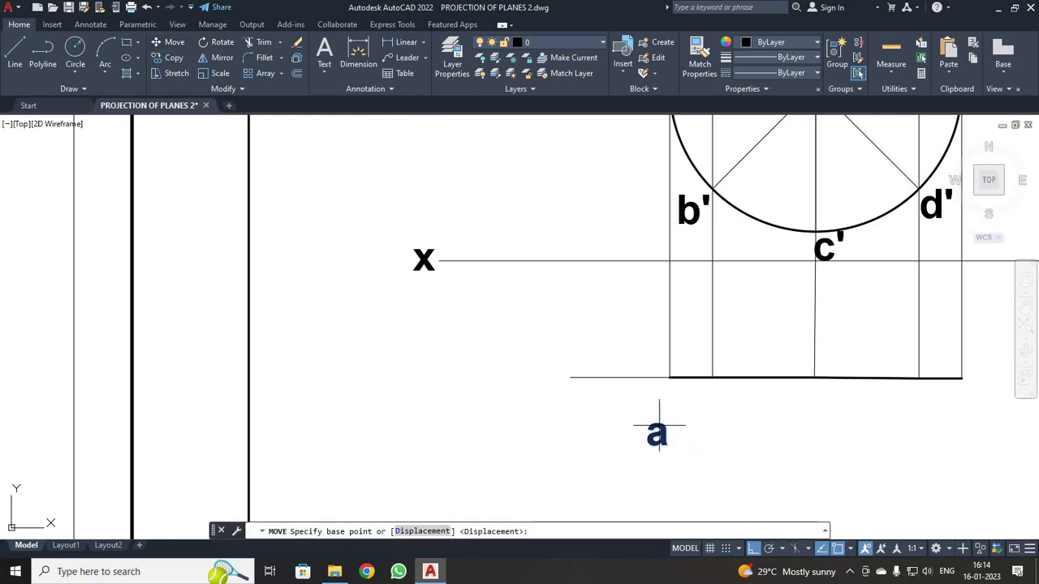
{"action": "left_click", "coordinate": [647, 416]}
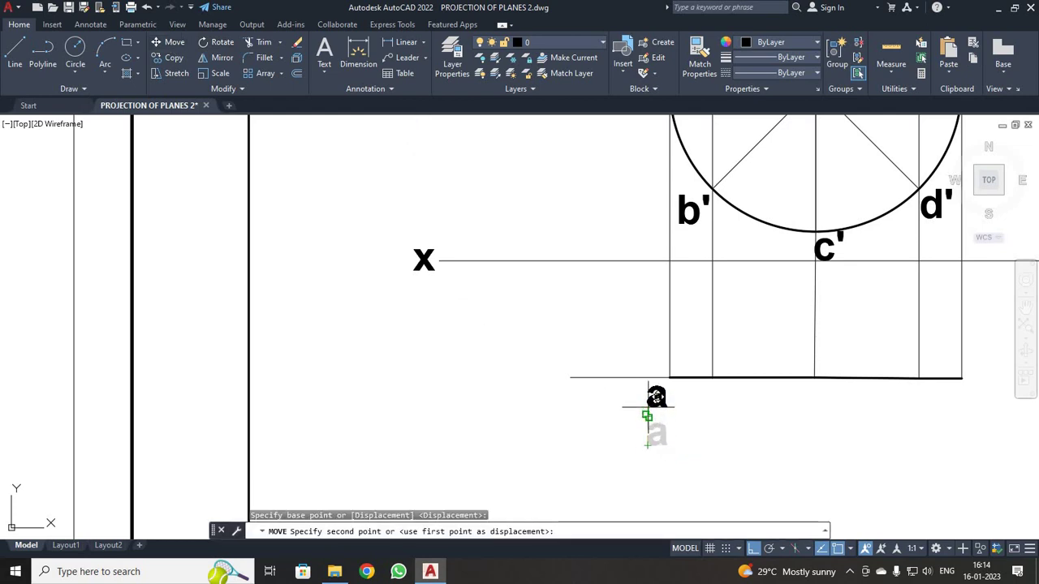
{"action": "left_click", "coordinate": [649, 405]}
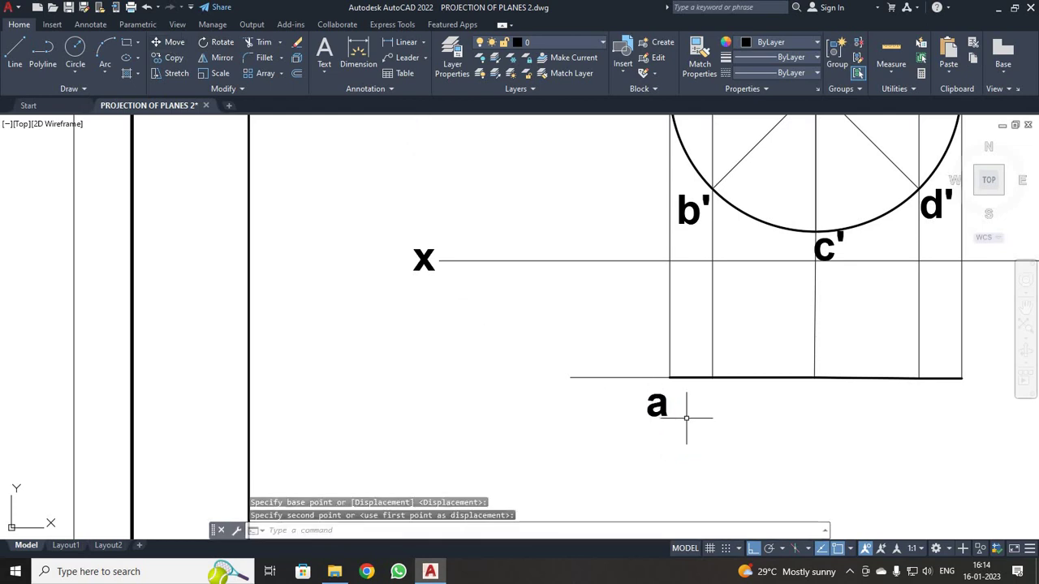
Copy the 'a' label under each of the remaining four projectors
{"action": "left_click", "coordinate": [652, 410]}
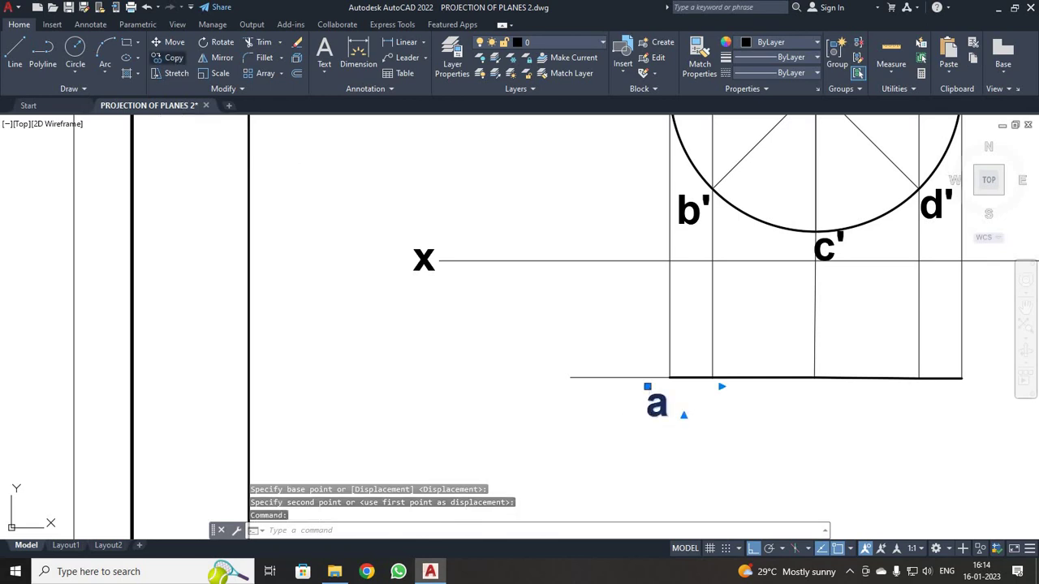
{"action": "left_click", "coordinate": [174, 58]}
{"action": "left_click", "coordinate": [645, 415]}
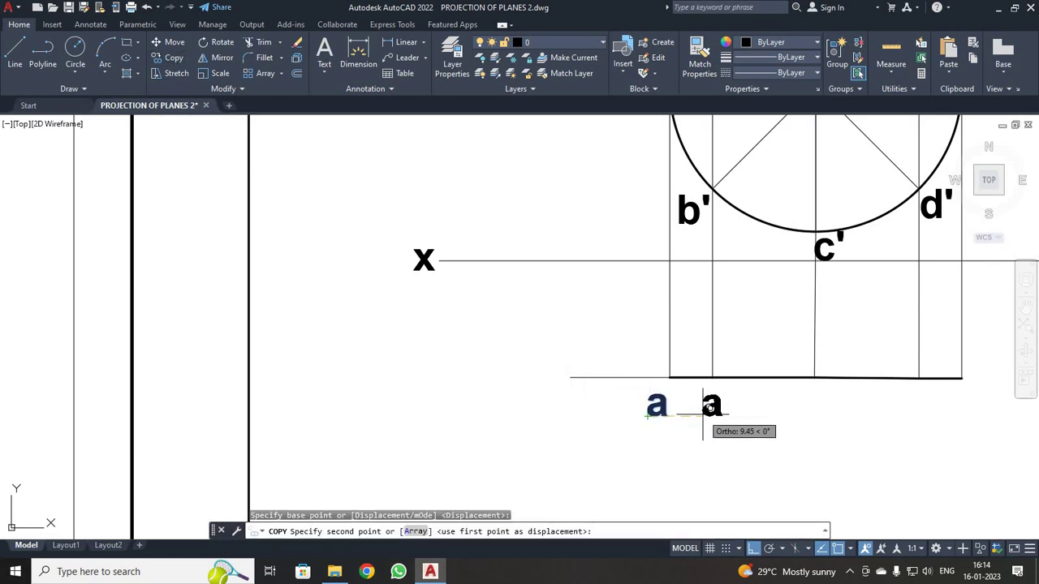
{"action": "left_click", "coordinate": [700, 416]}
{"action": "left_click", "coordinate": [801, 415]}
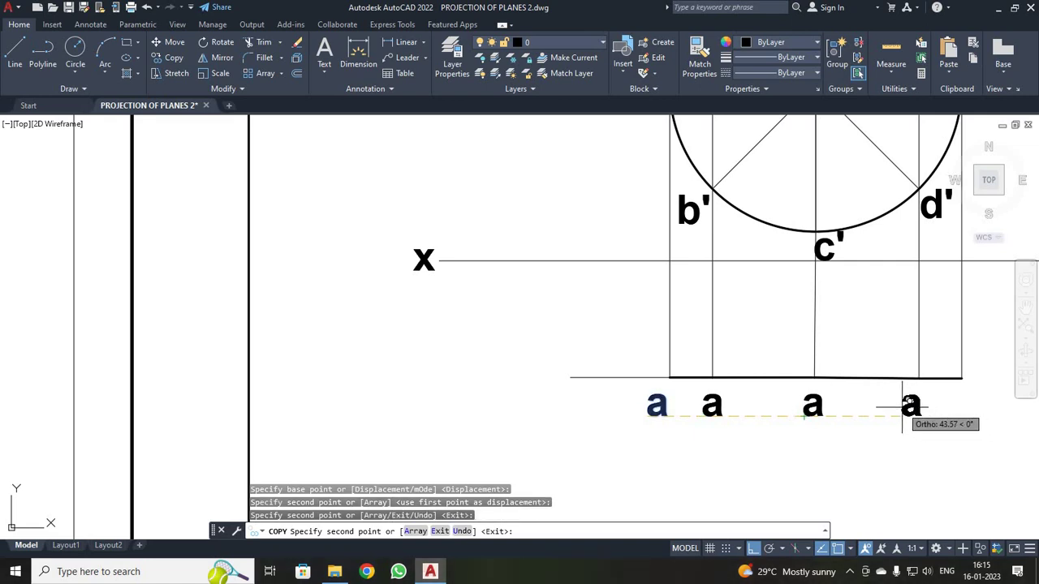
{"action": "left_click", "coordinate": [901, 414]}
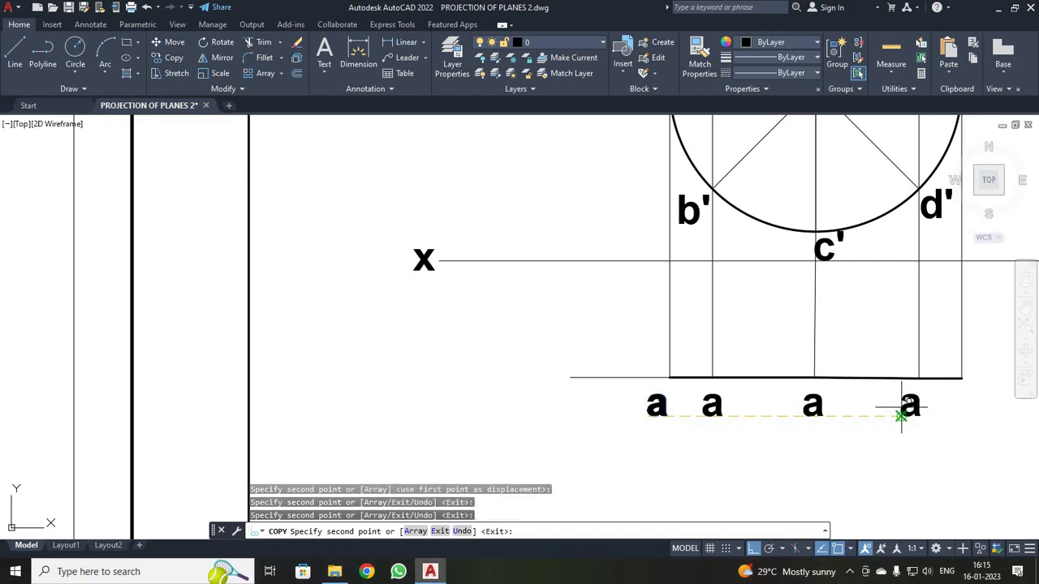
{"action": "left_click", "coordinate": [967, 415]}
{"action": "key", "text": "Return"}
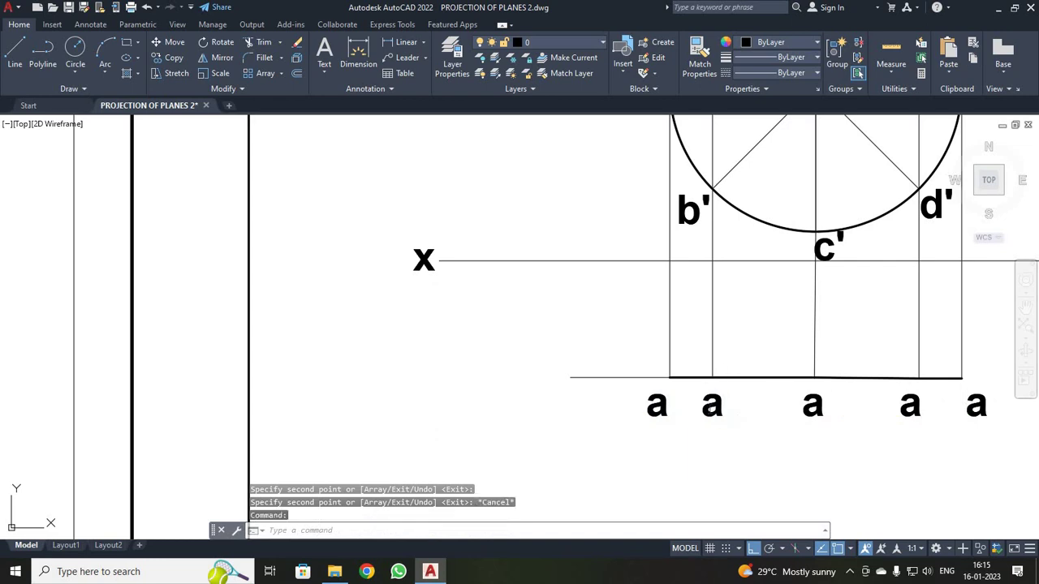
Change the second label's text to h(b)
{"action": "double_click", "coordinate": [713, 405]}
{"action": "left_click_drag", "start_coordinate": [701, 410], "coordinate": [718, 414]}
{"action": "scroll", "coordinate": [758, 336], "scroll_direction": "down", "scroll_amount": 4}
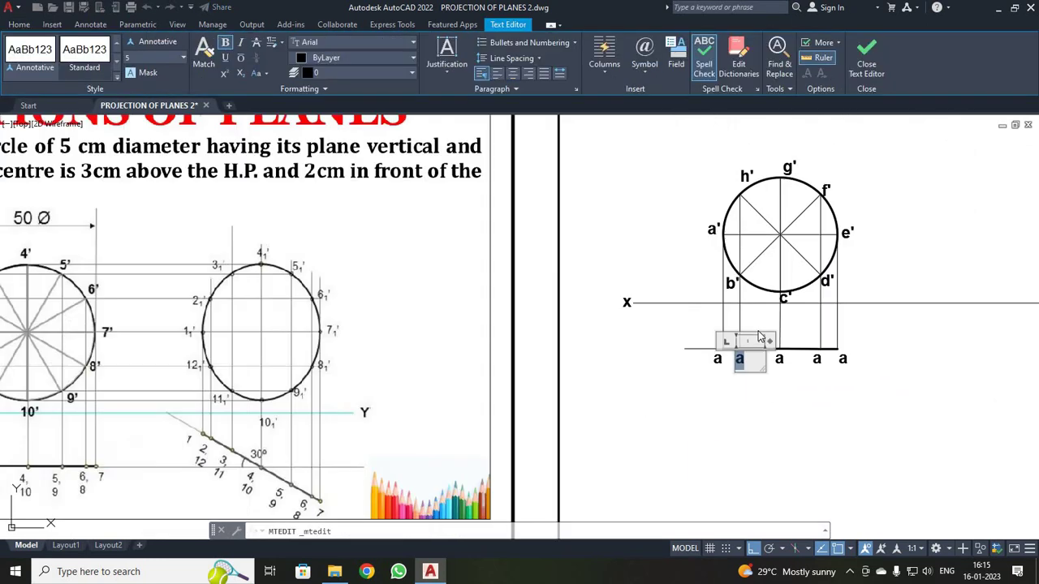
{"action": "scroll", "coordinate": [760, 336], "scroll_direction": "up", "scroll_amount": 2}
{"action": "type", "text": "h(b"}
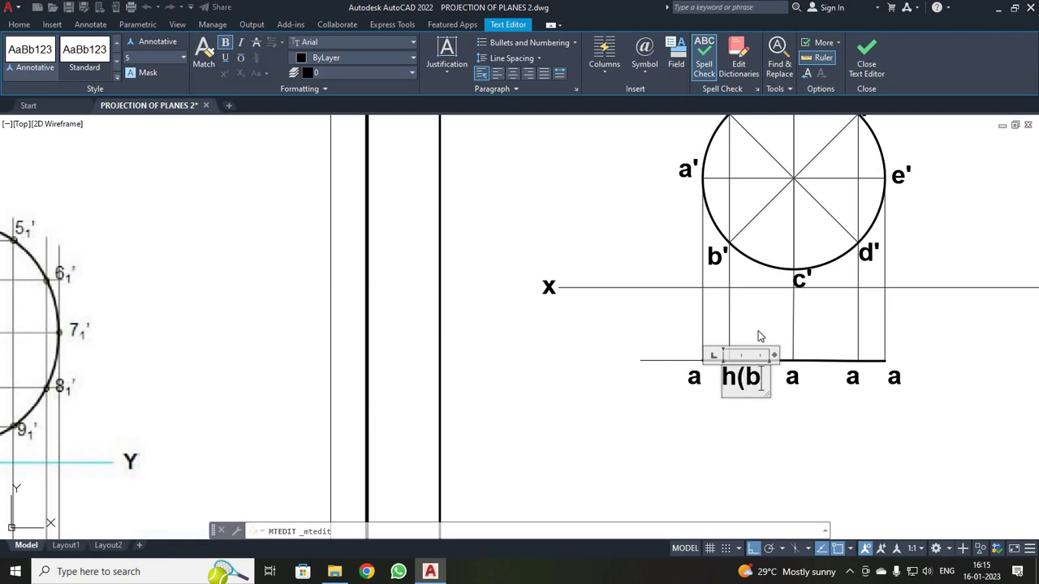
{"action": "left_click", "coordinate": [864, 50]}
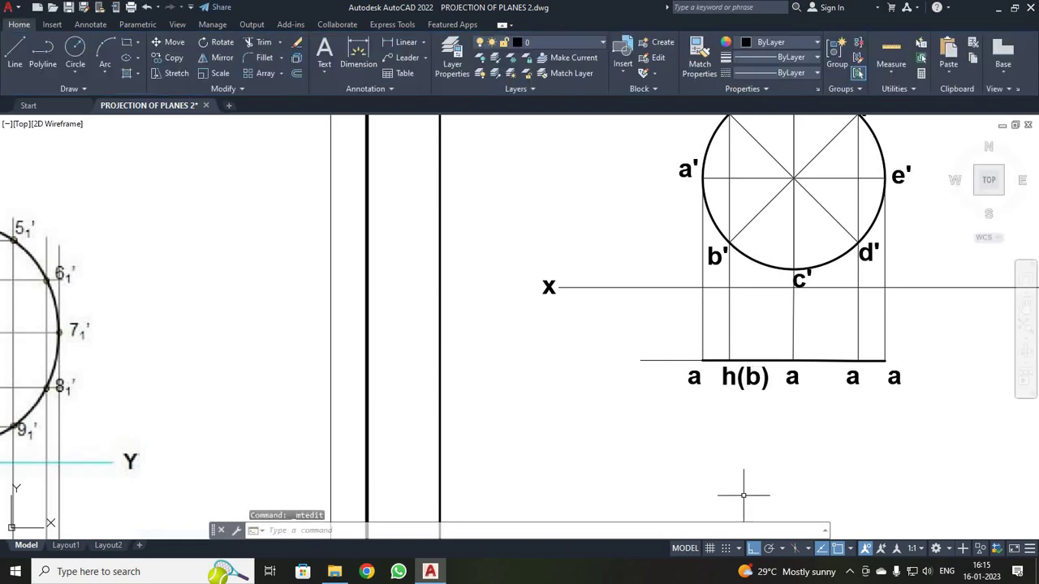
{"action": "scroll", "coordinate": [765, 378], "scroll_direction": "down", "scroll_amount": 2}
{"action": "scroll", "coordinate": [765, 378], "scroll_direction": "up", "scroll_amount": 2}
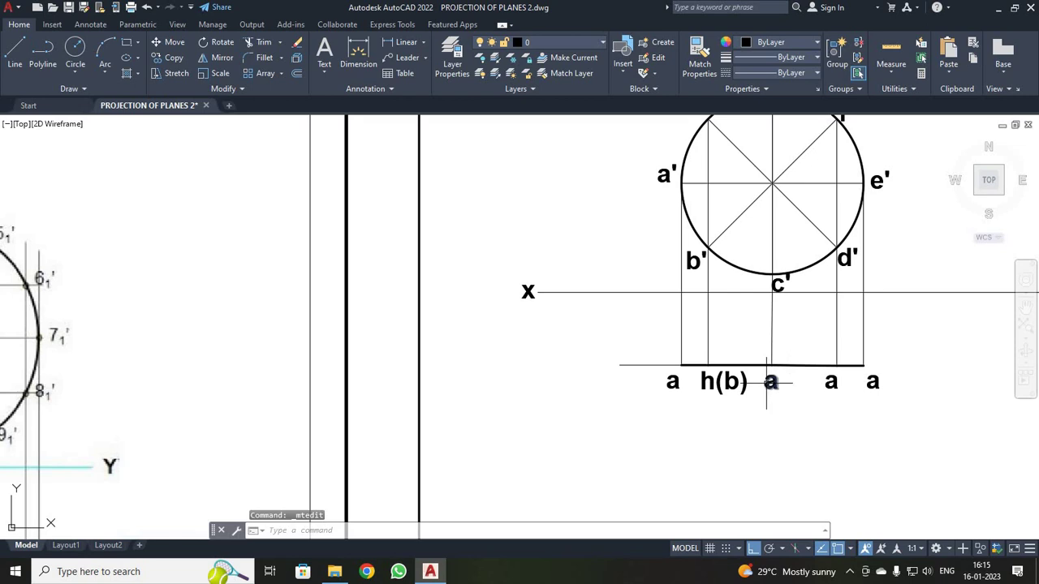
Change the third label to g(c) and the fourth label to f(d)
{"action": "double_click", "coordinate": [771, 382]}
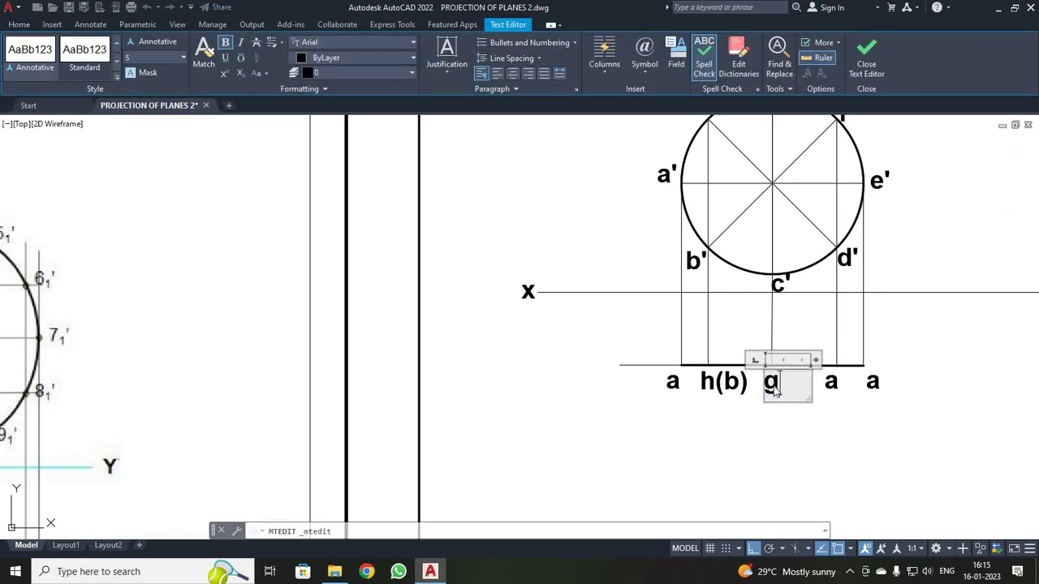
{"action": "left_click", "coordinate": [877, 132]}
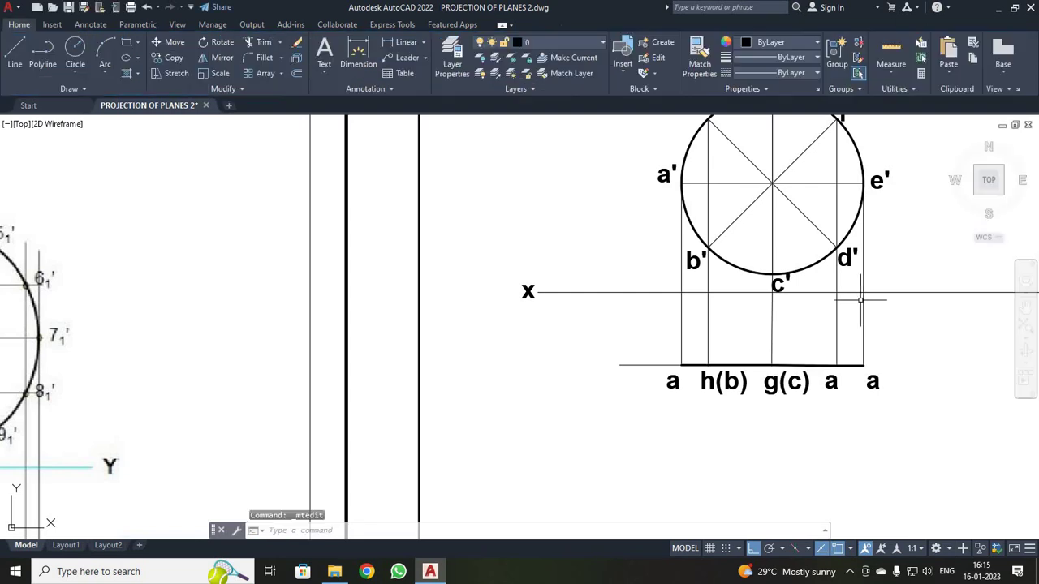
{"action": "left_click", "coordinate": [823, 381]}
{"action": "left_click", "coordinate": [828, 377]}
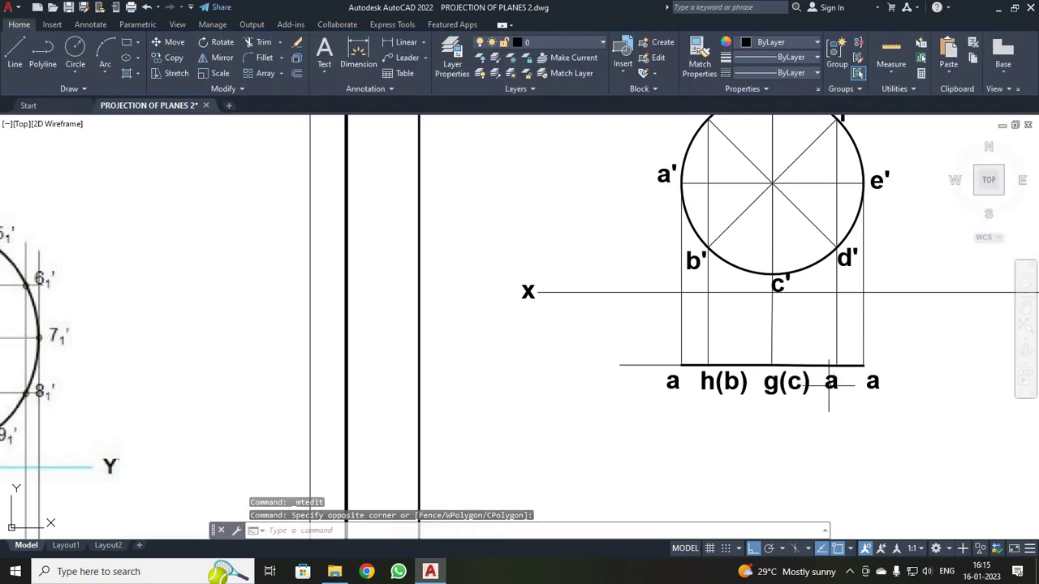
{"action": "double_click", "coordinate": [830, 383]}
{"action": "type", "text": "f(d"}
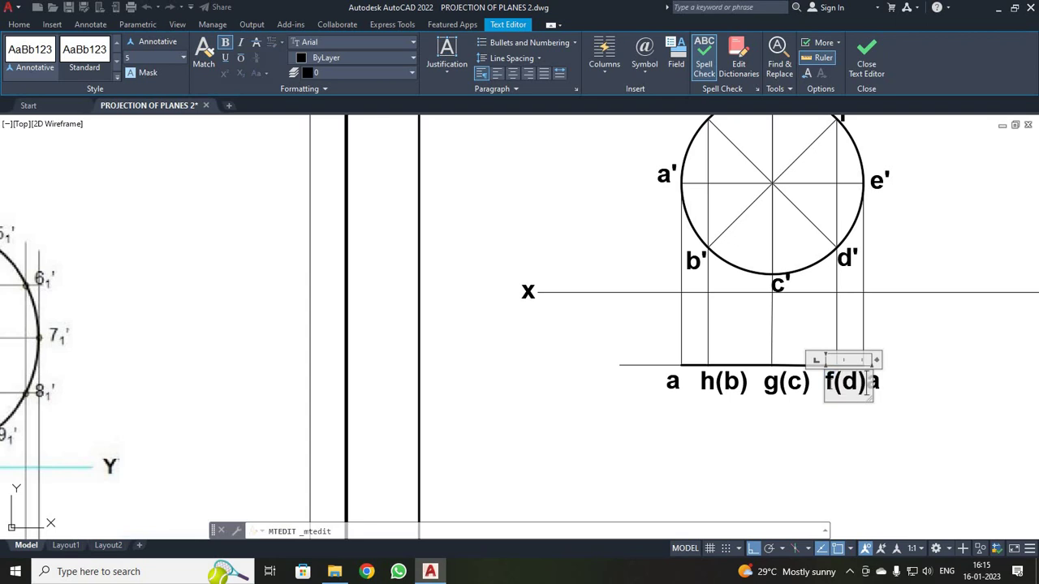
{"action": "left_click", "coordinate": [867, 52]}
Zoom to the full sheet and window-select the top-view line with its labels
{"action": "scroll", "coordinate": [900, 378], "scroll_direction": "down", "scroll_amount": 2}
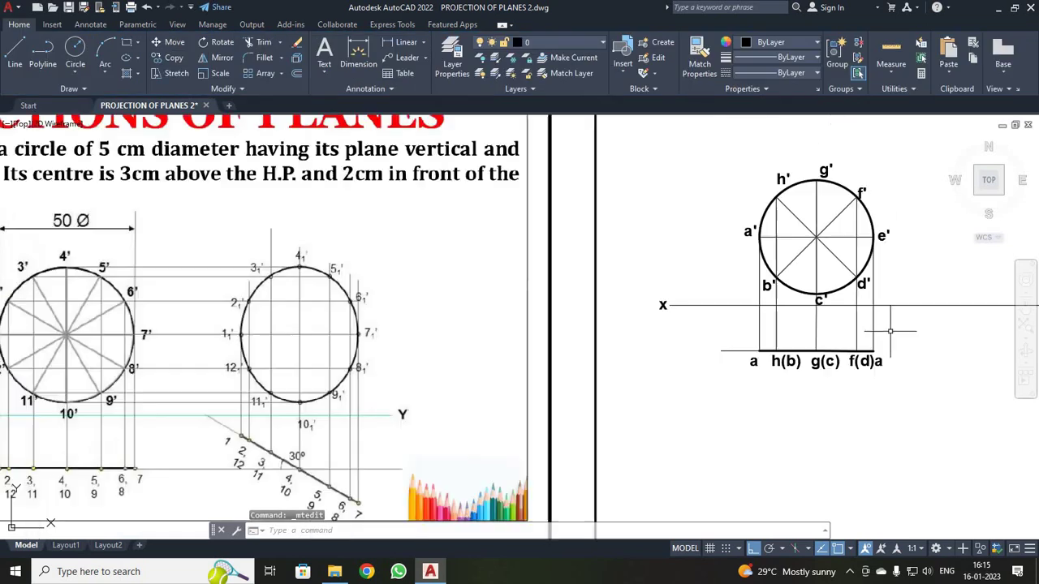
{"action": "scroll", "coordinate": [907, 377], "scroll_direction": "up", "scroll_amount": 5}
{"action": "scroll", "coordinate": [908, 378], "scroll_direction": "down", "scroll_amount": 6}
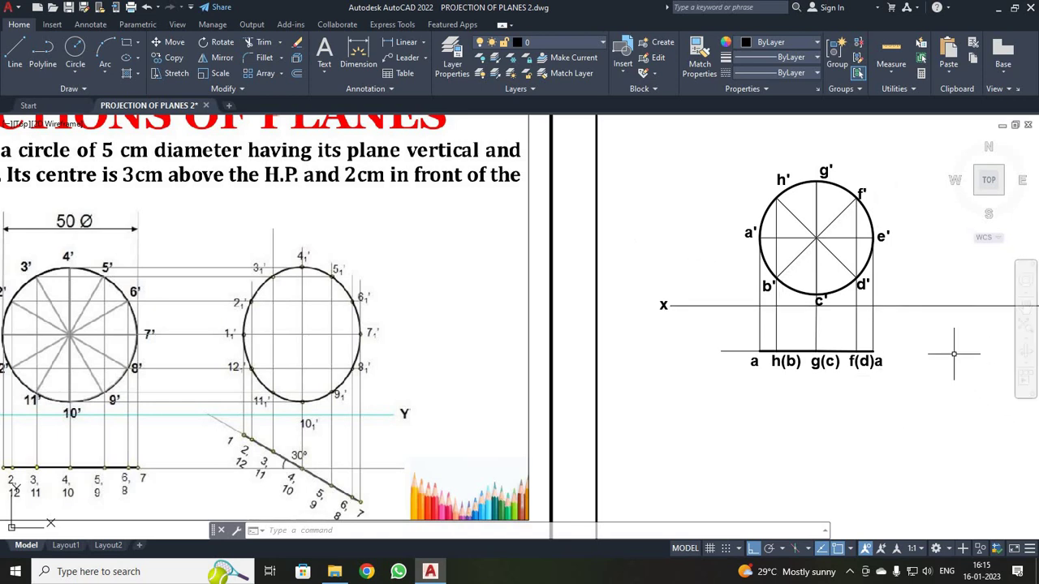
{"action": "type", "text": "z"}
{"action": "key", "text": "Return"}
{"action": "type", "text": "a"}
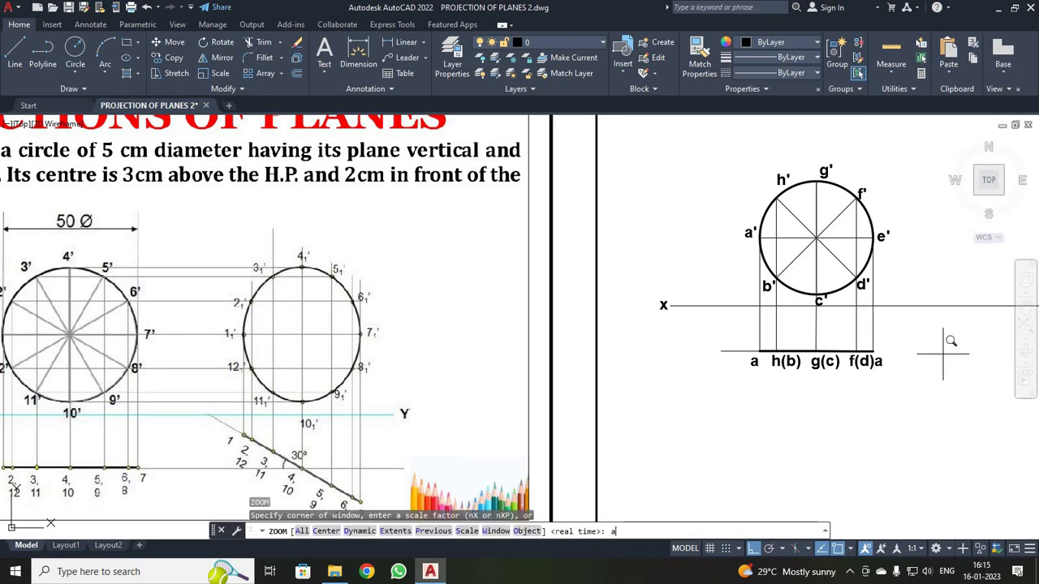
{"action": "key", "text": "Return"}
{"action": "scroll", "coordinate": [877, 409], "scroll_direction": "up", "scroll_amount": 5}
{"action": "scroll", "coordinate": [478, 346], "scroll_direction": "down", "scroll_amount": 2}
{"action": "left_click", "coordinate": [366, 288]}
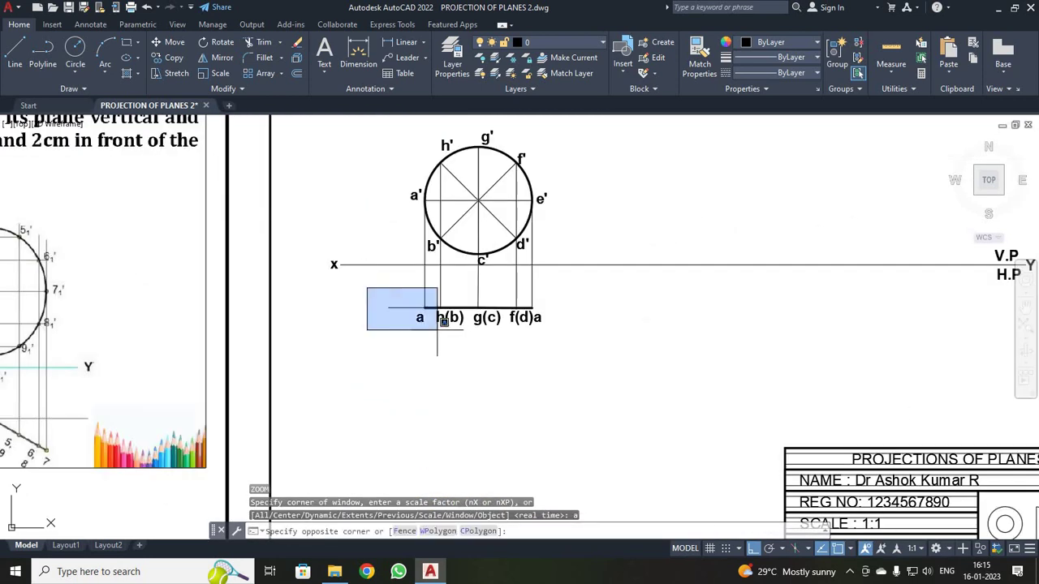
{"action": "left_click", "coordinate": [559, 340]}
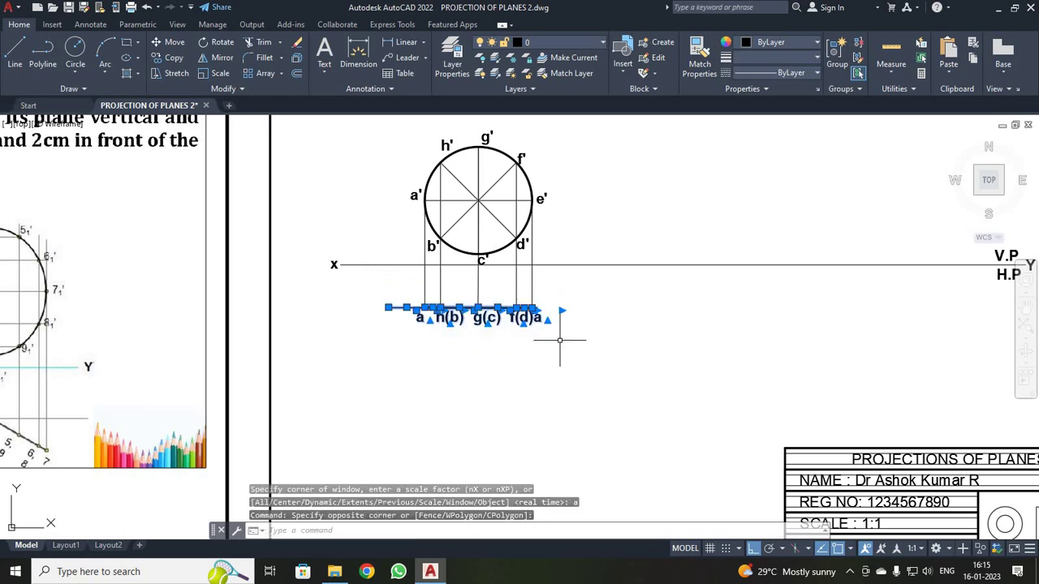
Copy the line and labels to the right from its left end, then select the duplicate
{"action": "left_click", "coordinate": [166, 57]}
{"action": "left_click", "coordinate": [424, 307]}
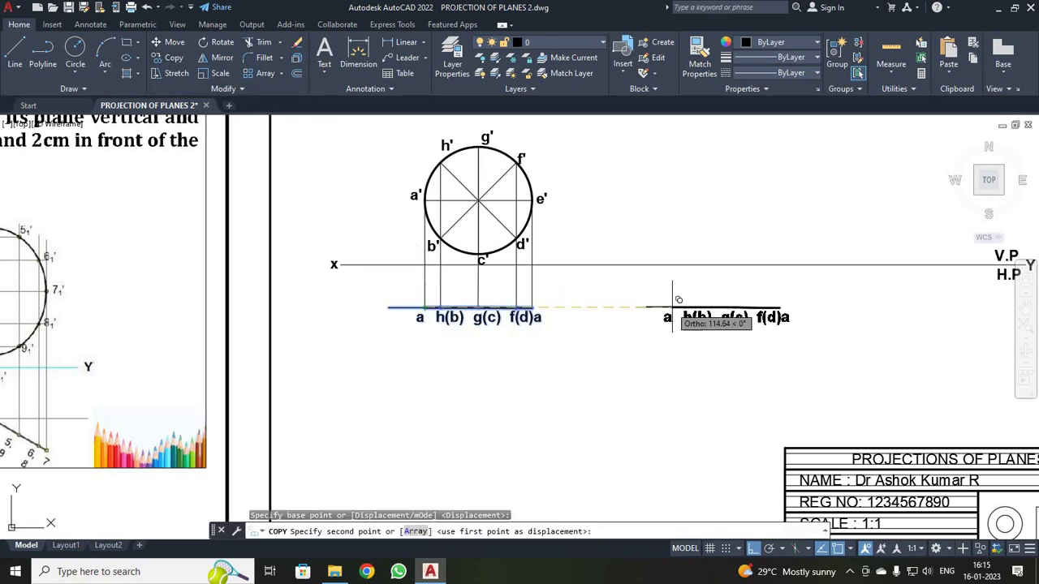
{"action": "key", "text": "Escape"}
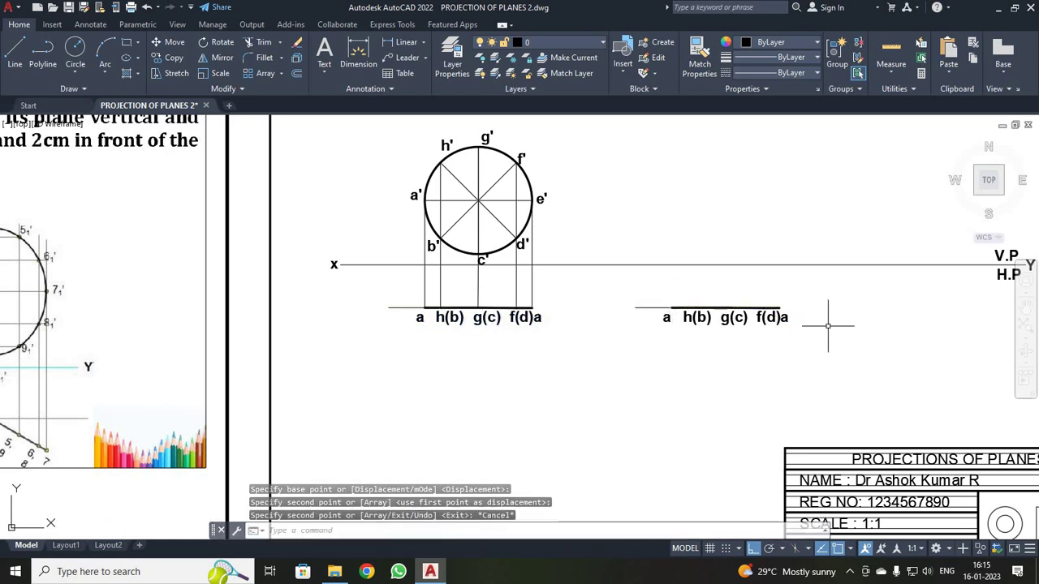
{"action": "left_click", "coordinate": [619, 289]}
{"action": "left_click", "coordinate": [815, 344]}
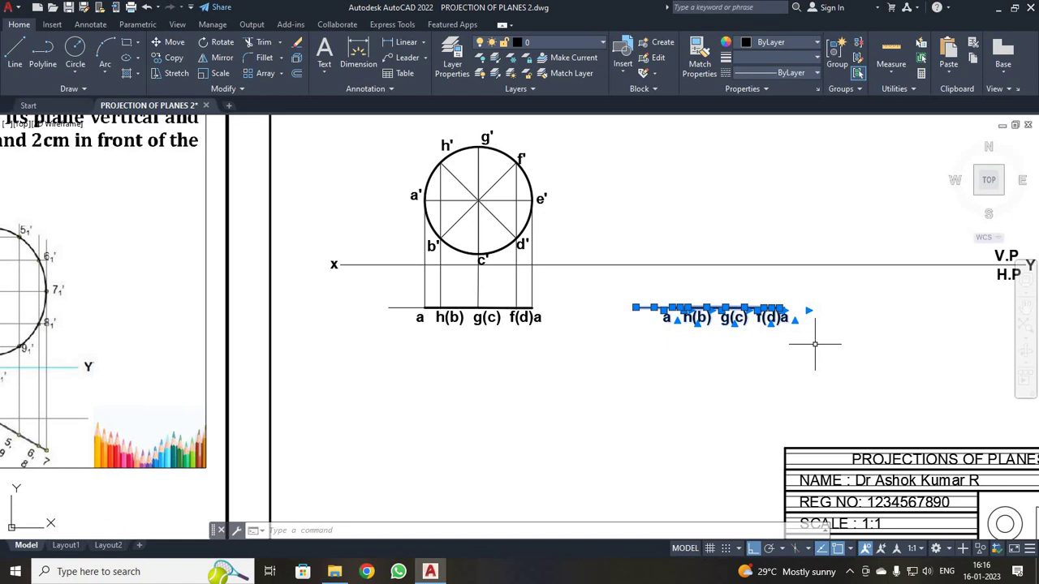
Rotate the copied top view 330° about its left end
{"action": "left_click", "coordinate": [218, 41]}
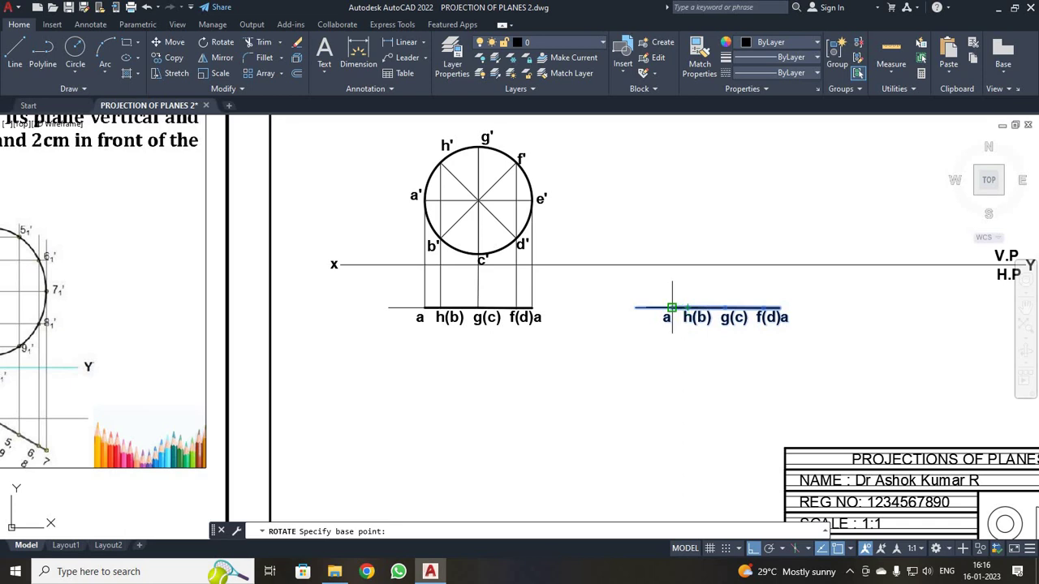
{"action": "left_click", "coordinate": [671, 309]}
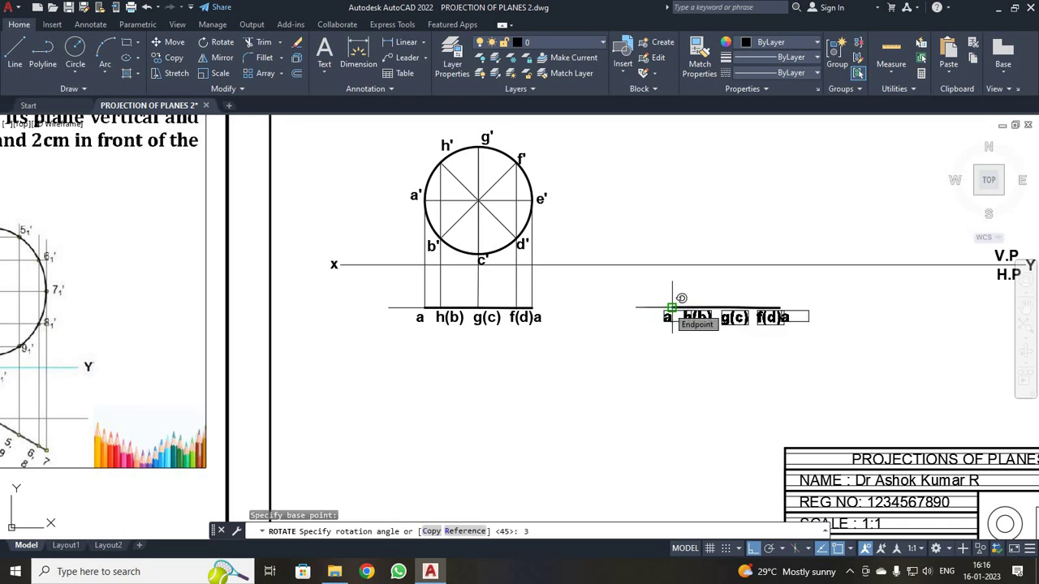
{"action": "key", "text": "Return"}
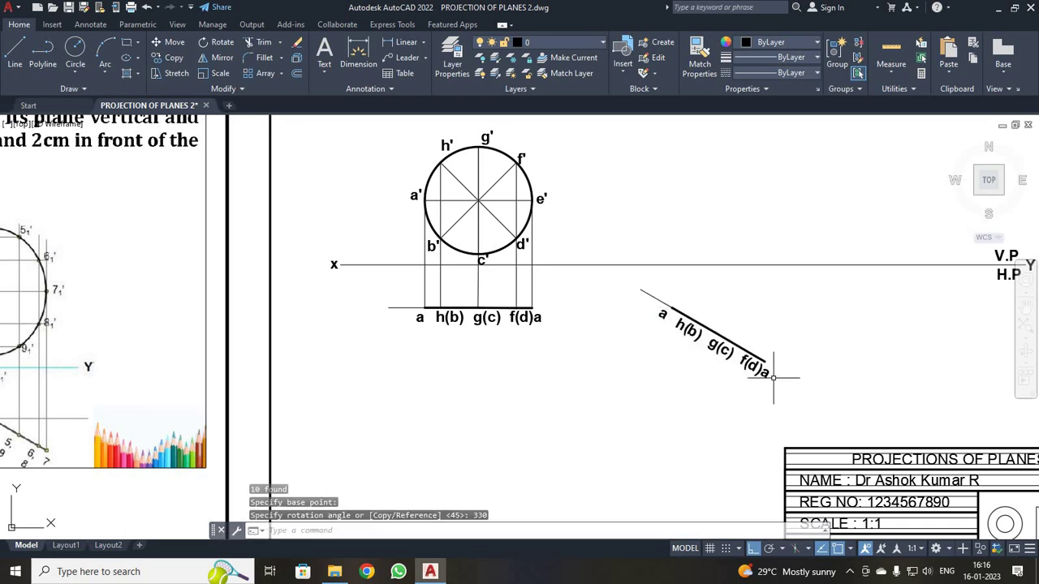
{"action": "scroll", "coordinate": [774, 378], "scroll_direction": "up", "scroll_amount": 2}
{"action": "scroll", "coordinate": [773, 378], "scroll_direction": "down", "scroll_amount": 2}
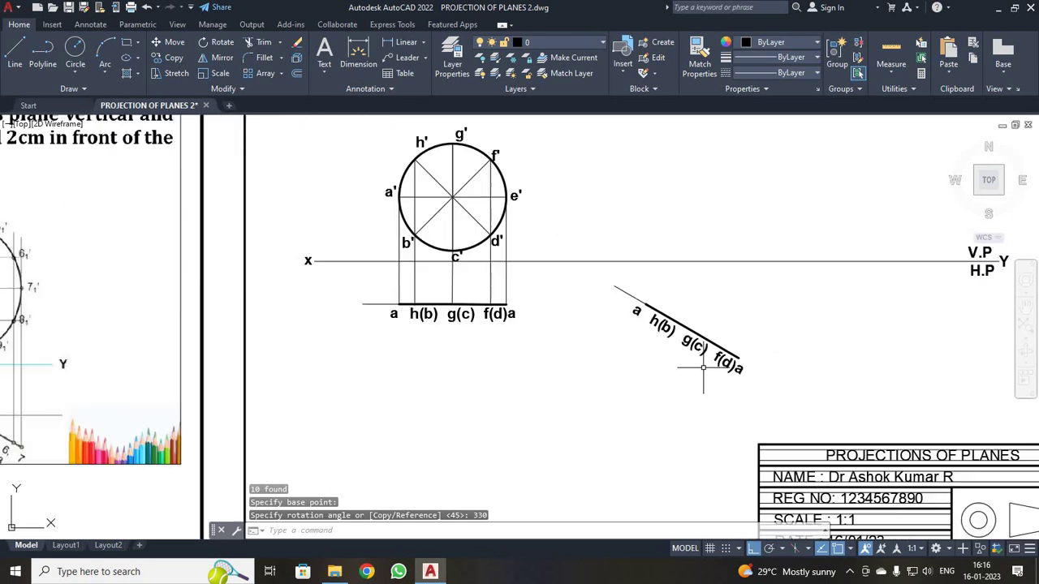
Extend the short thin line at 'a' up to the XY line with EX
{"action": "left_click", "coordinate": [614, 290]}
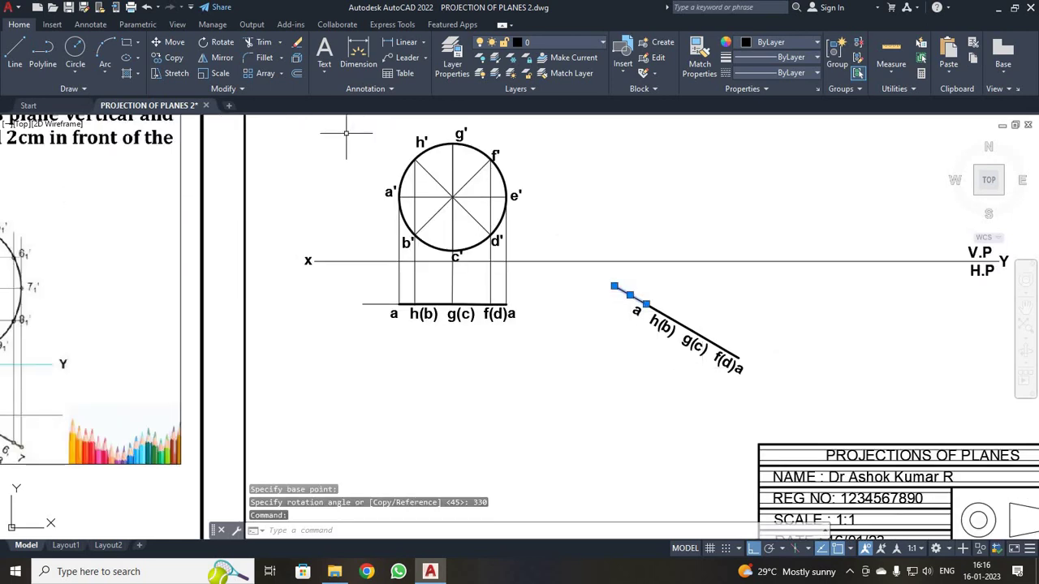
{"action": "type", "text": "x"}
{"action": "key", "text": "Return"}
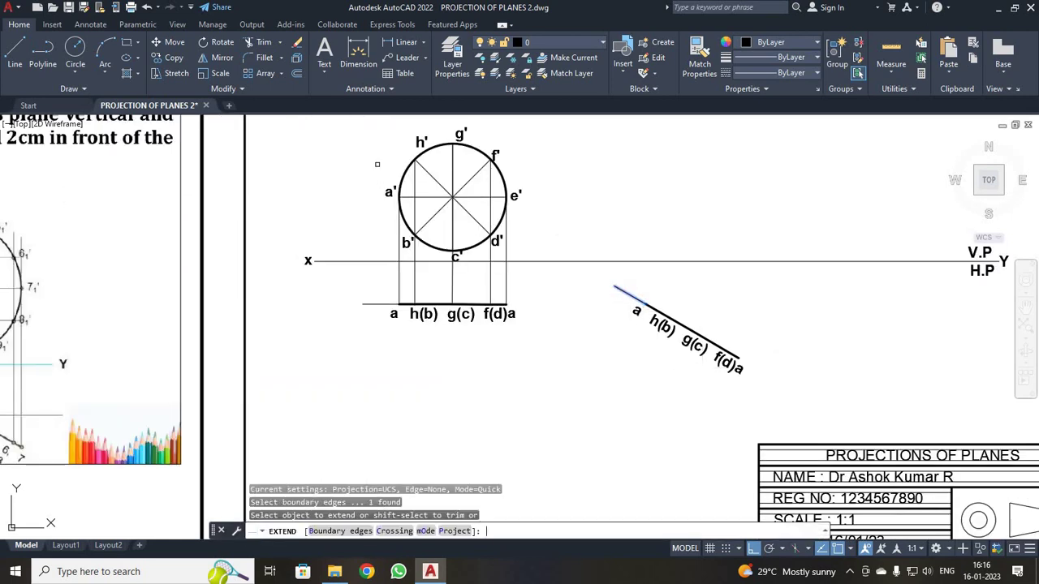
{"action": "left_click", "coordinate": [629, 294]}
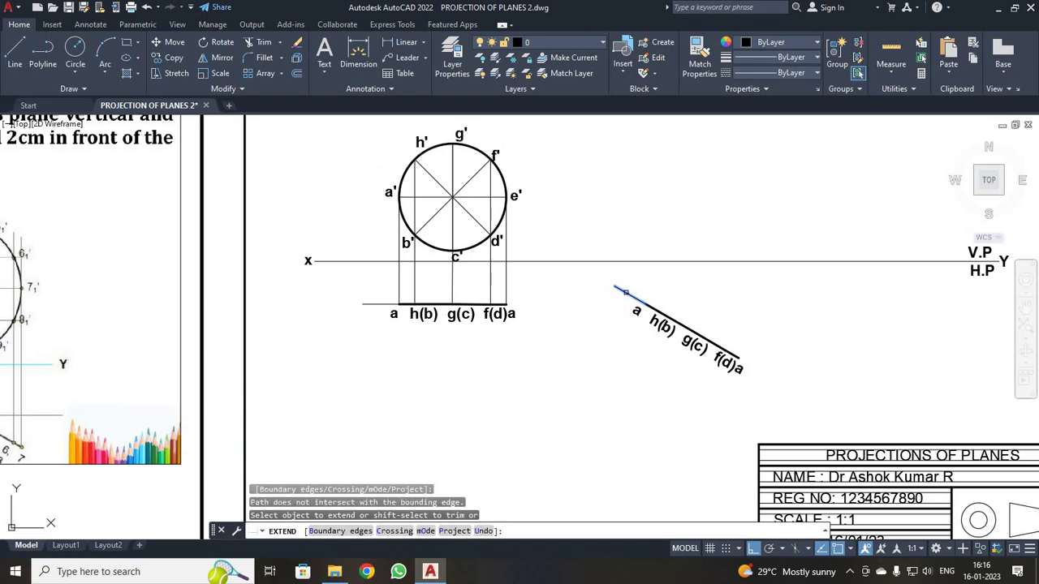
{"action": "key", "text": "Escape"}
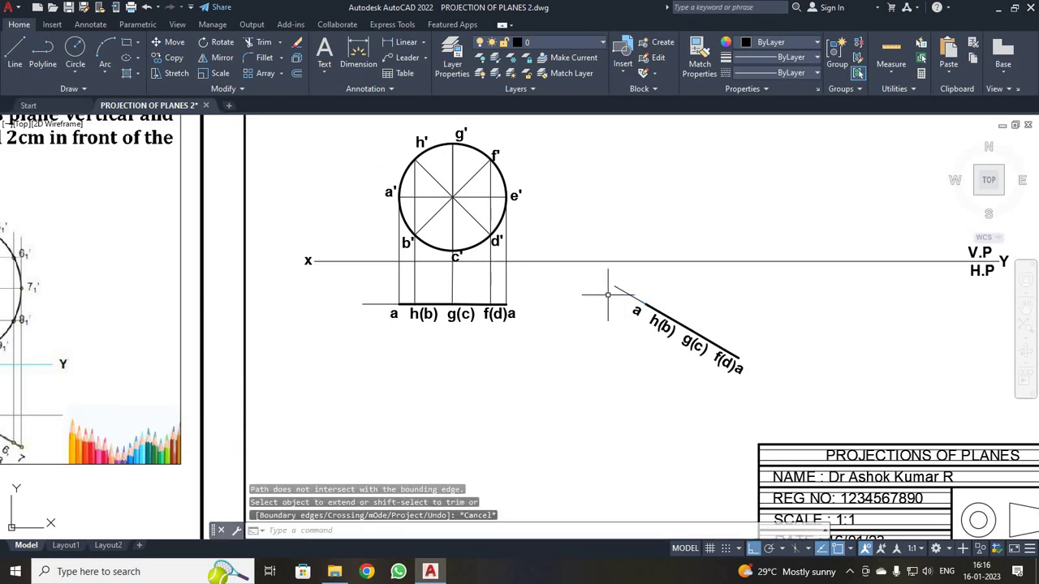
{"action": "type", "text": "ex"}
{"action": "key", "text": "Return"}
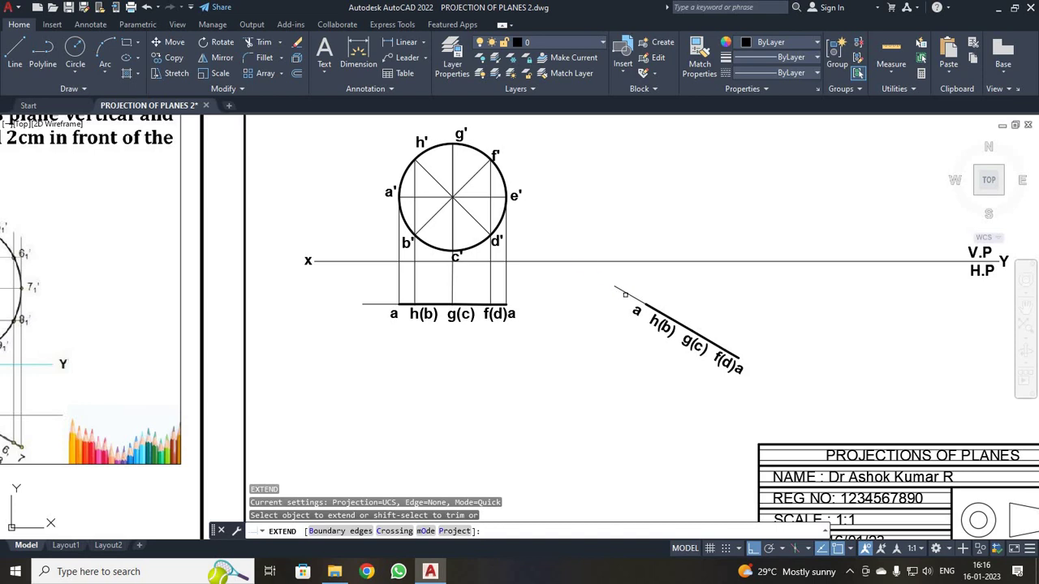
{"action": "left_click", "coordinate": [626, 290]}
{"action": "key", "text": "Escape"}
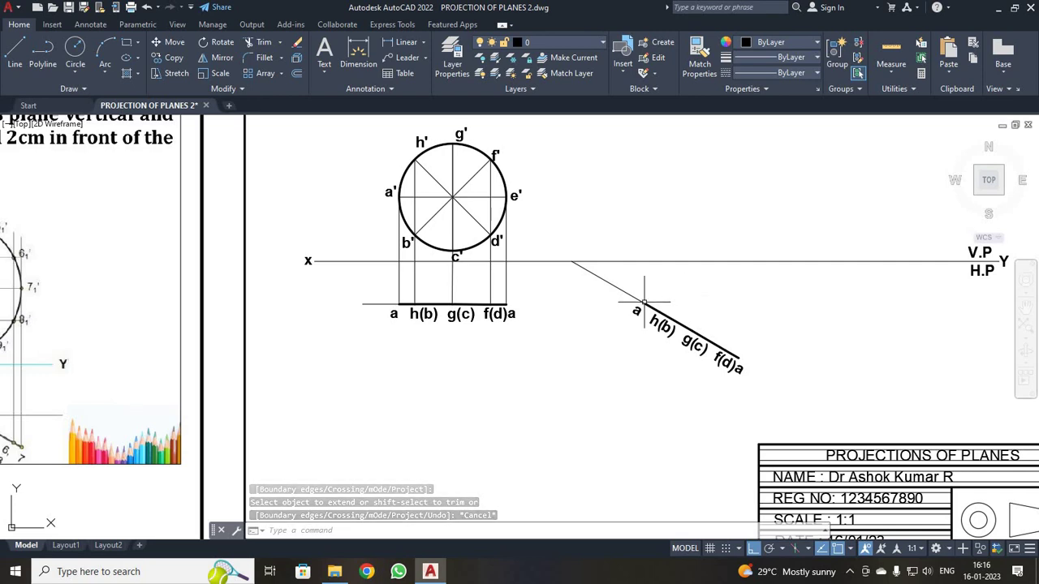
{"action": "scroll", "coordinate": [511, 301], "scroll_direction": "down", "scroll_amount": 3}
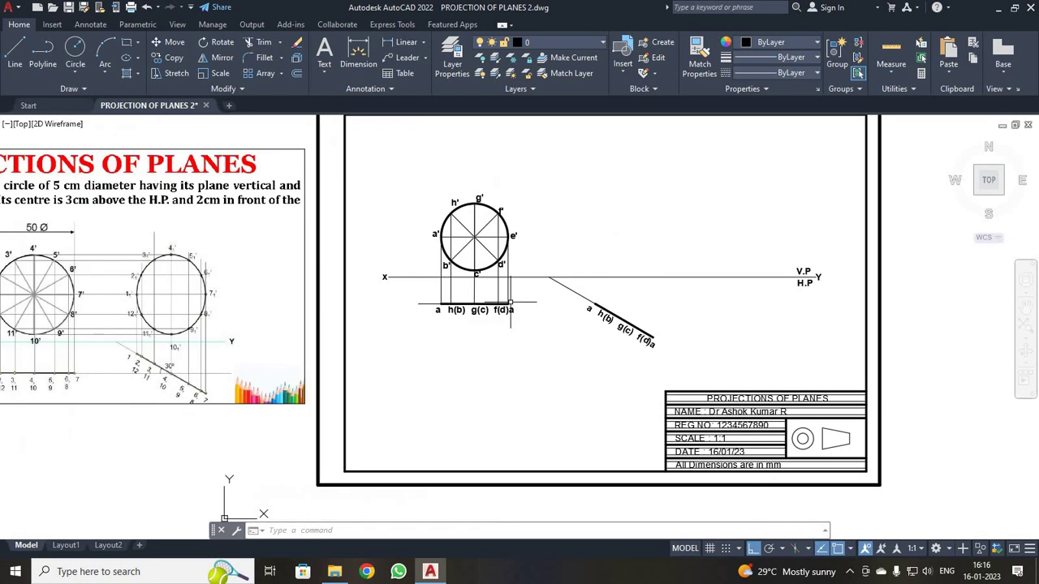
{"action": "scroll", "coordinate": [511, 301], "scroll_direction": "up", "scroll_amount": 2}
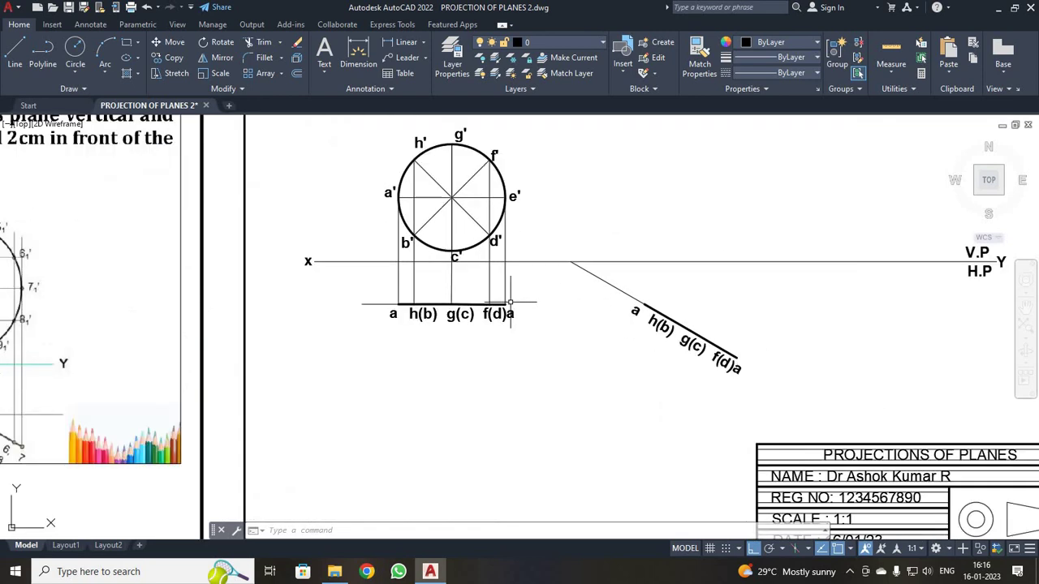
Place a Ø50 diameter dimension diagonally across the front-view circle
{"action": "left_click", "coordinate": [424, 43]}
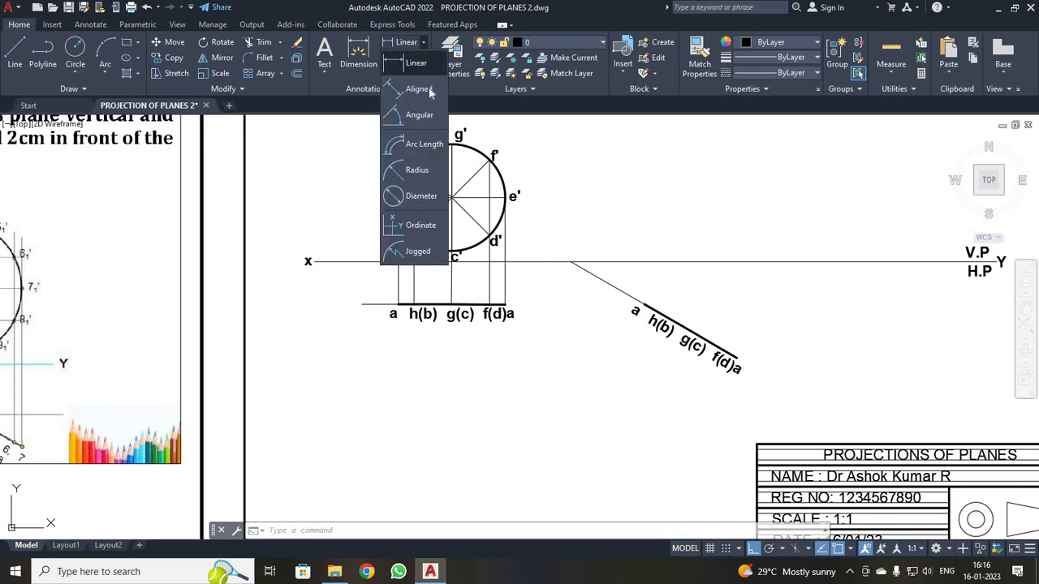
{"action": "left_click", "coordinate": [420, 196]}
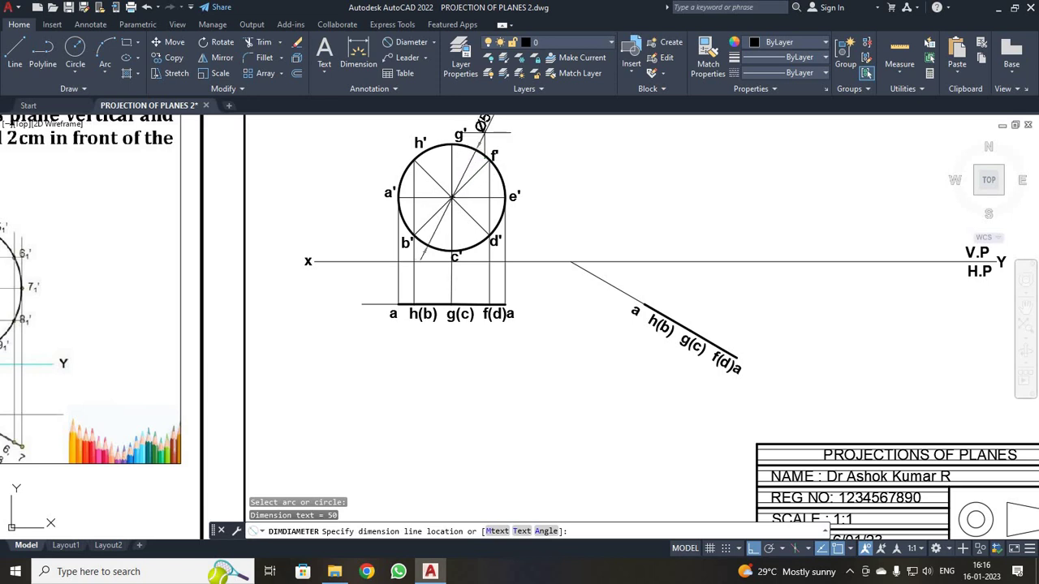
{"action": "left_click", "coordinate": [484, 120]}
{"action": "scroll", "coordinate": [552, 216], "scroll_direction": "down", "scroll_amount": 2}
{"action": "scroll", "coordinate": [551, 214], "scroll_direction": "up", "scroll_amount": 2}
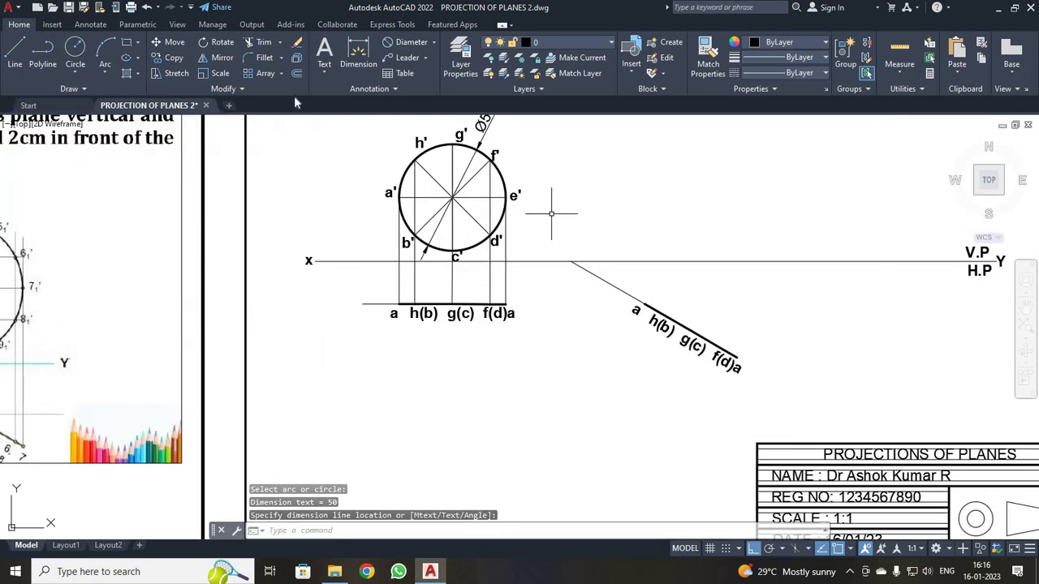
{"action": "left_click", "coordinate": [433, 42]}
Add a vertical 30 dimension from a' down to the XY line, left of the circle
{"action": "left_click", "coordinate": [414, 63]}
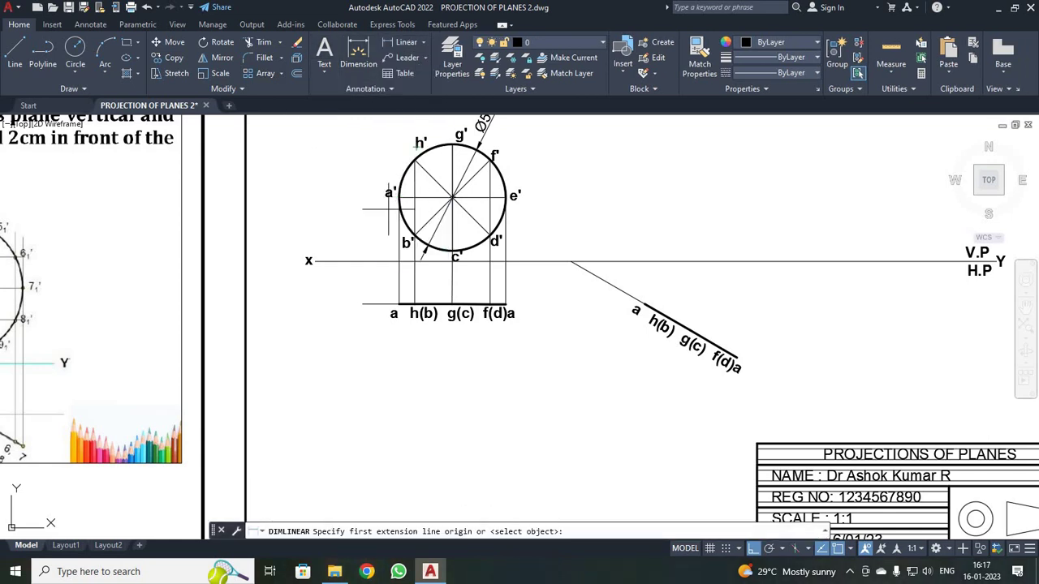
{"action": "left_click", "coordinate": [398, 195]}
{"action": "left_click", "coordinate": [397, 262]}
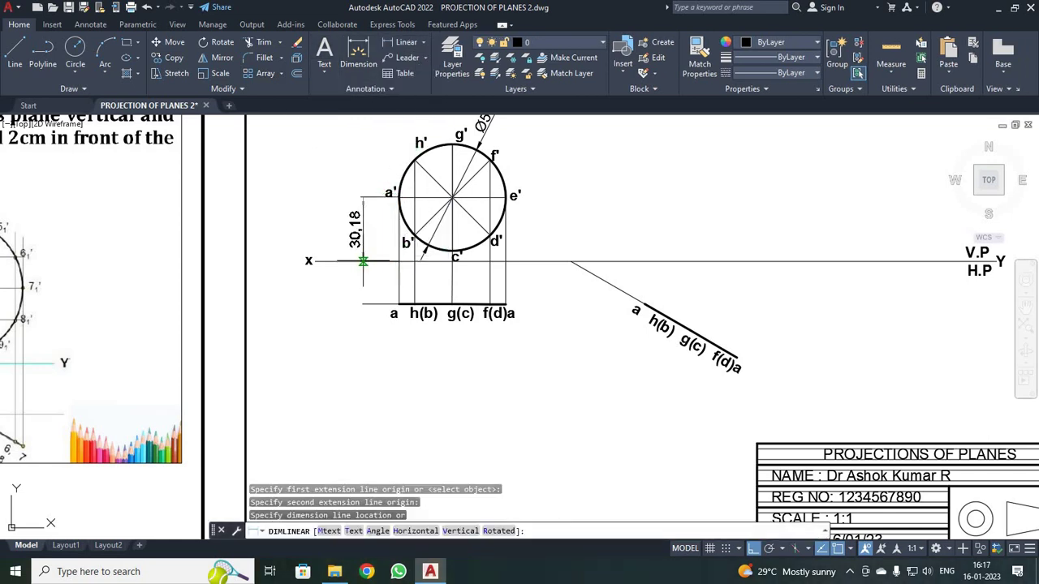
{"action": "key", "text": "Escape"}
{"action": "scroll", "coordinate": [383, 251], "scroll_direction": "up", "scroll_amount": 2}
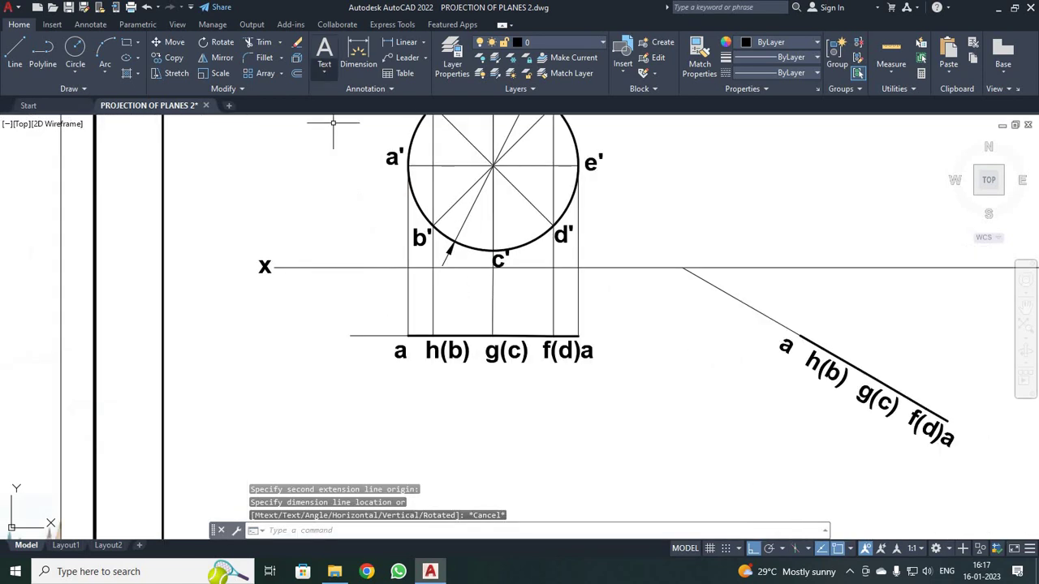
{"action": "scroll", "coordinate": [424, 132], "scroll_direction": "up", "scroll_amount": 3}
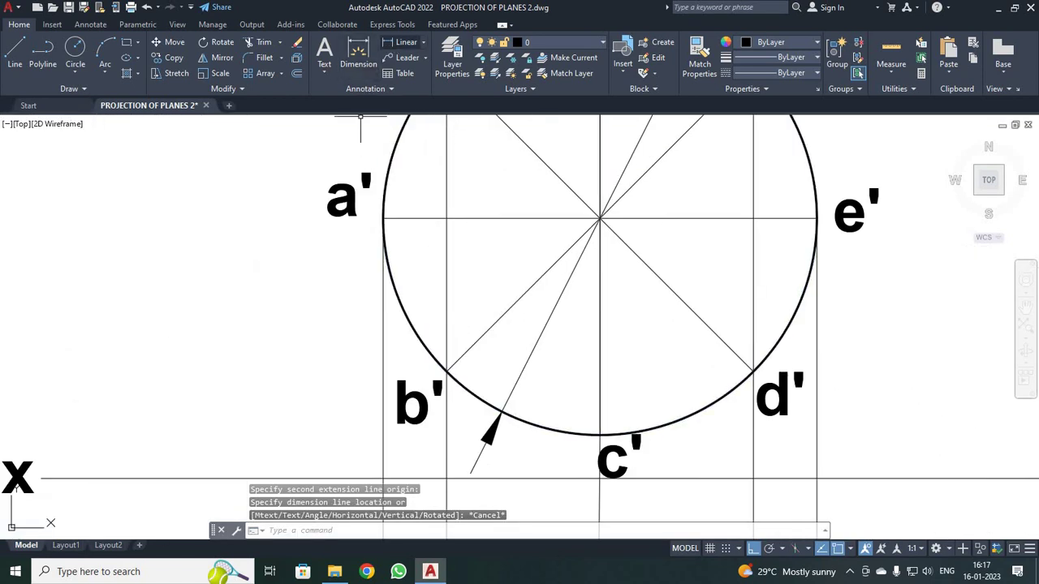
{"action": "left_click", "coordinate": [401, 42]}
{"action": "left_click", "coordinate": [383, 217]}
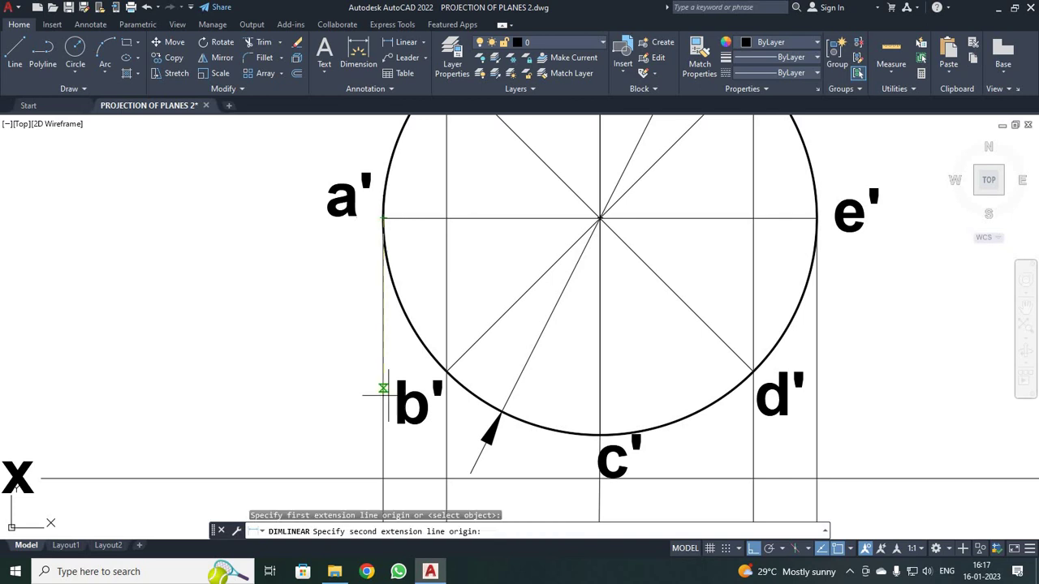
{"action": "left_click", "coordinate": [383, 478]}
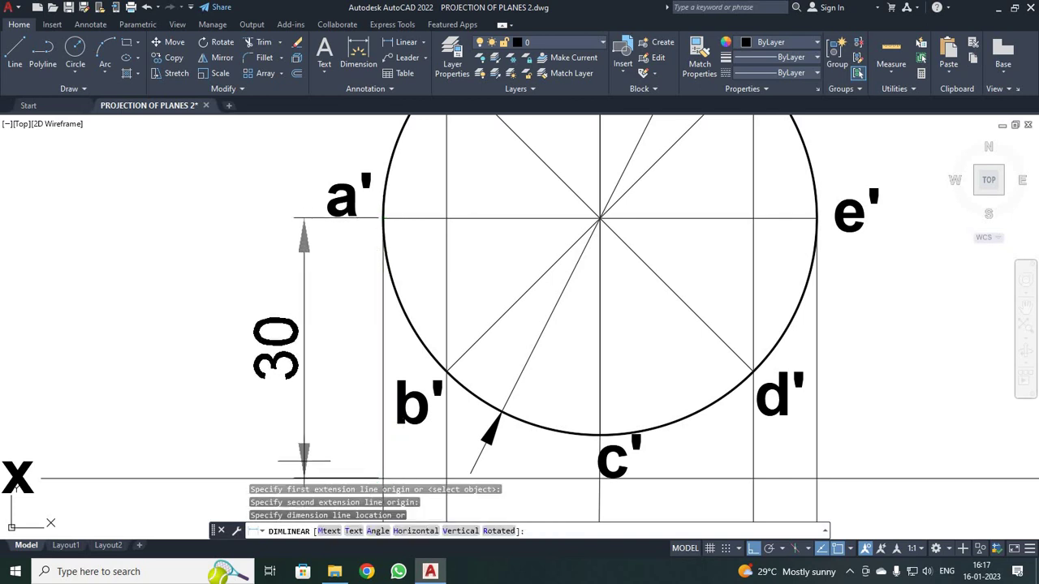
{"action": "left_click", "coordinate": [304, 405]}
{"action": "scroll", "coordinate": [321, 418], "scroll_direction": "down", "scroll_amount": 5}
{"action": "scroll", "coordinate": [339, 446], "scroll_direction": "up", "scroll_amount": 2}
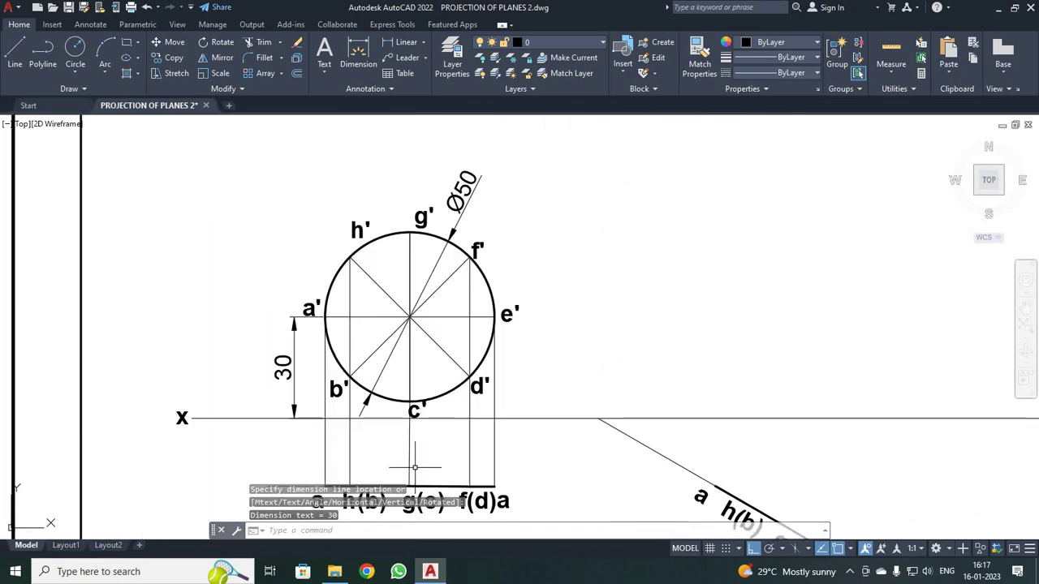
{"action": "scroll", "coordinate": [373, 292], "scroll_direction": "down", "scroll_amount": 5}
{"action": "scroll", "coordinate": [395, 387], "scroll_direction": "up", "scroll_amount": 3}
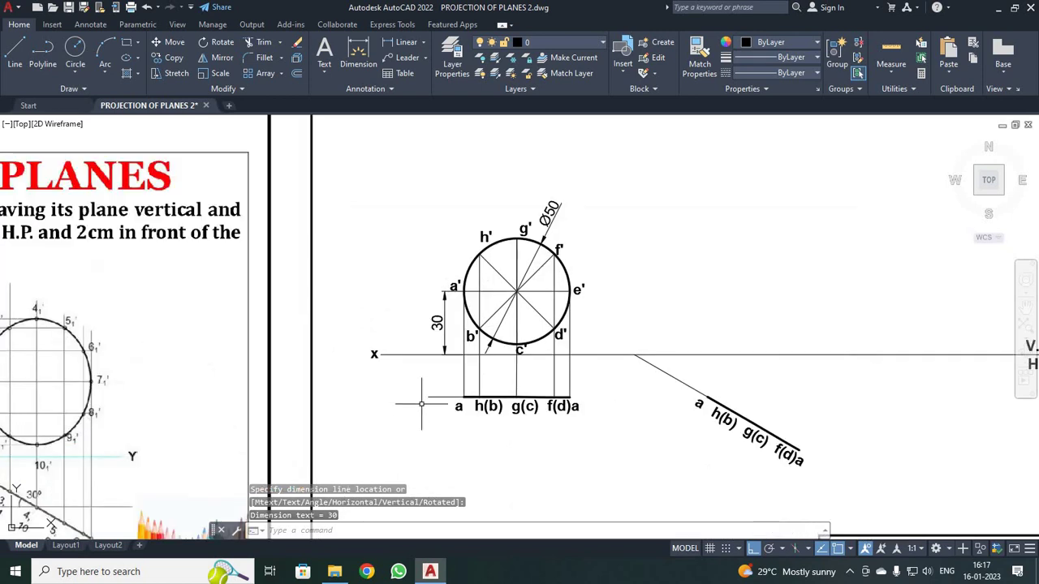
{"action": "scroll", "coordinate": [432, 388], "scroll_direction": "up", "scroll_amount": 2}
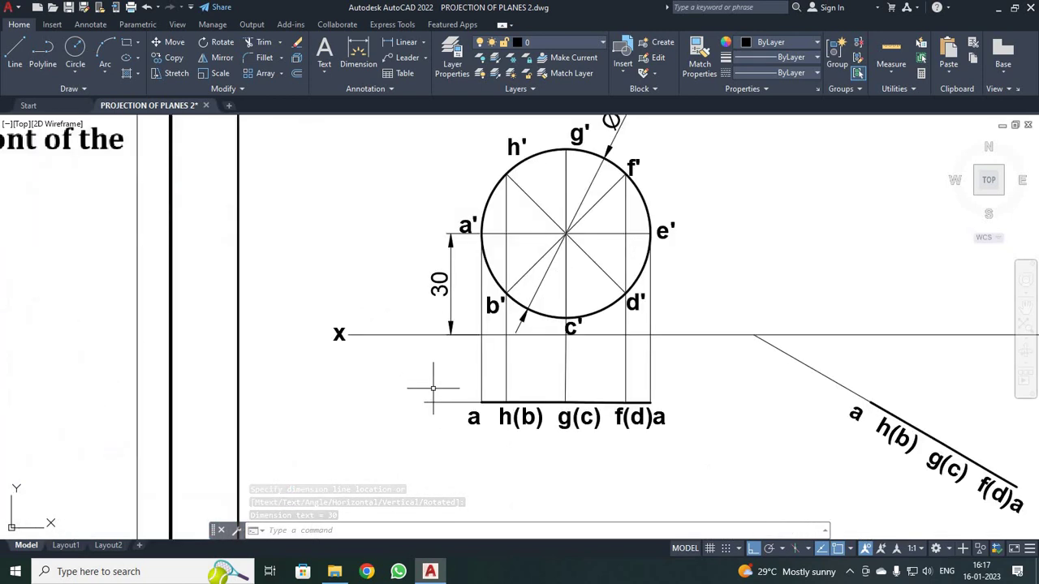
Erase the stray short line left of label a
{"action": "left_click", "coordinate": [445, 398]}
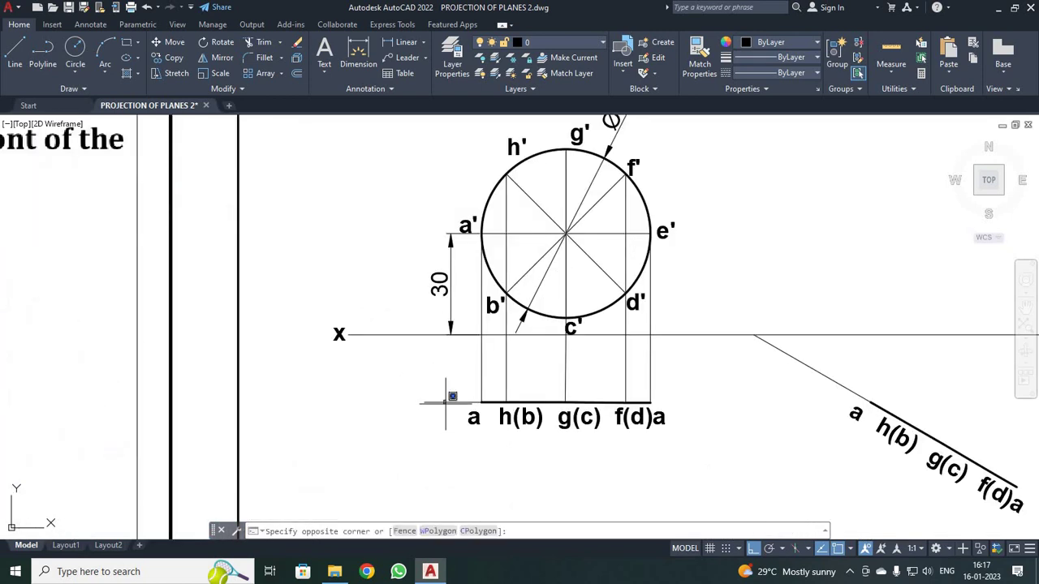
{"action": "left_click", "coordinate": [445, 400]}
{"action": "left_click", "coordinate": [439, 402]}
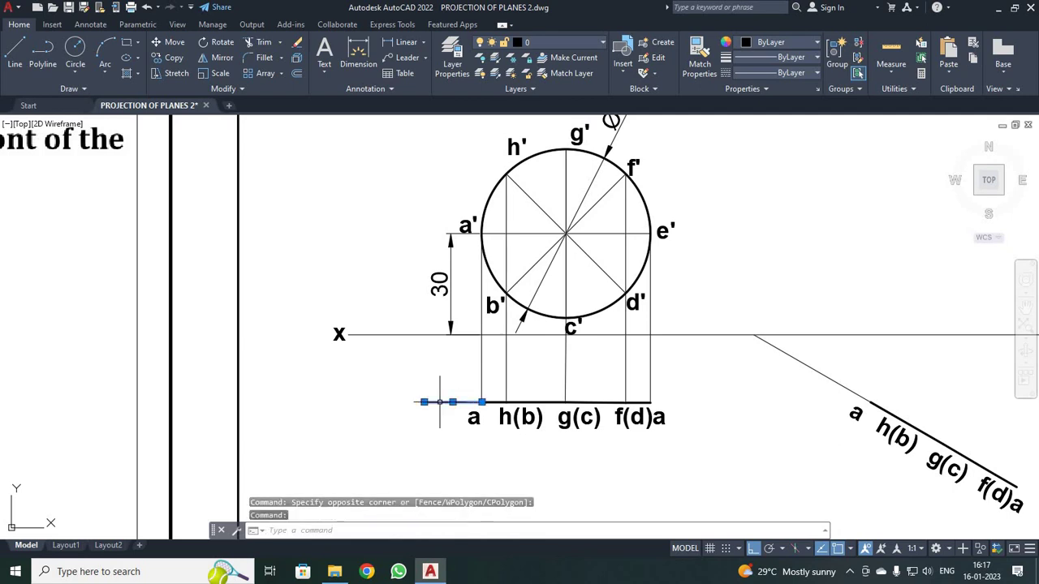
{"action": "key", "text": "Delete"}
Dimension the 20 gap between the XY line and the top-view line
{"action": "left_click", "coordinate": [397, 45]}
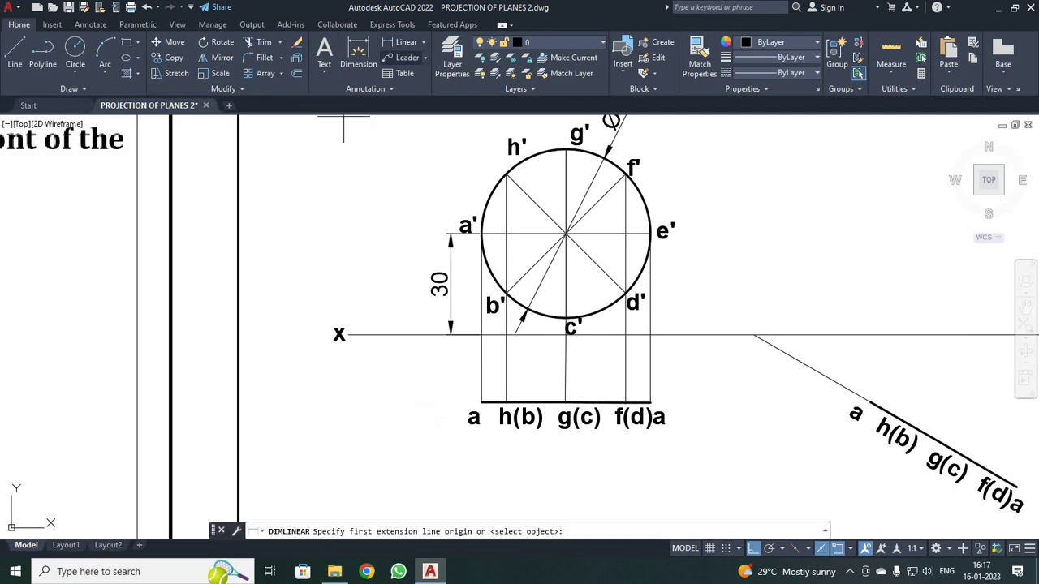
{"action": "left_click", "coordinate": [482, 335]}
{"action": "left_click", "coordinate": [482, 402]}
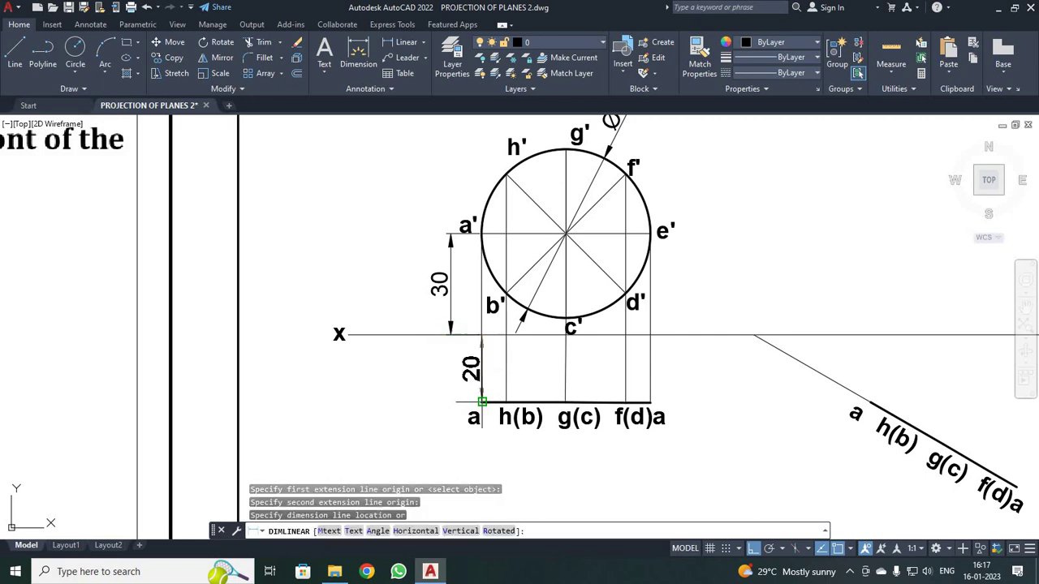
{"action": "left_click", "coordinate": [450, 335]}
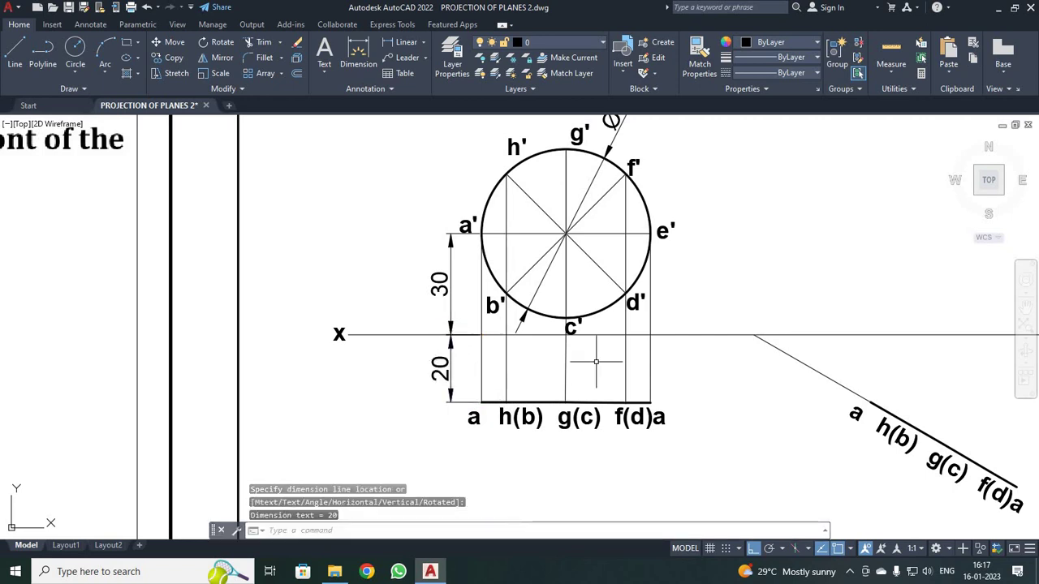
{"action": "scroll", "coordinate": [596, 362], "scroll_direction": "down", "scroll_amount": 3}
{"action": "scroll", "coordinate": [863, 412], "scroll_direction": "up", "scroll_amount": 3}
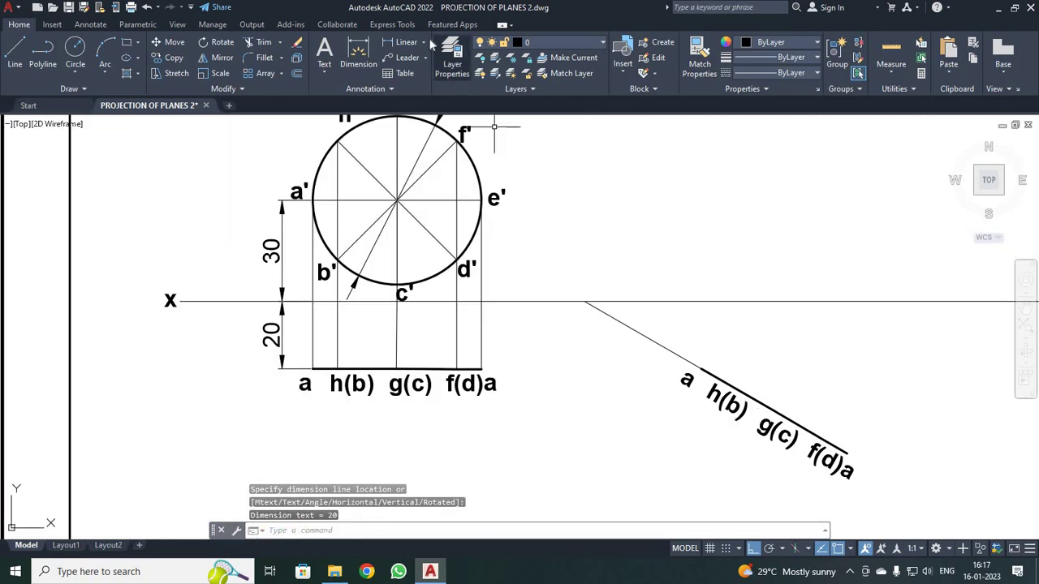
Add a 30° angular dimension between the XY line and the tilted line, replacing a mistaken 150° one
{"action": "left_click", "coordinate": [424, 43]}
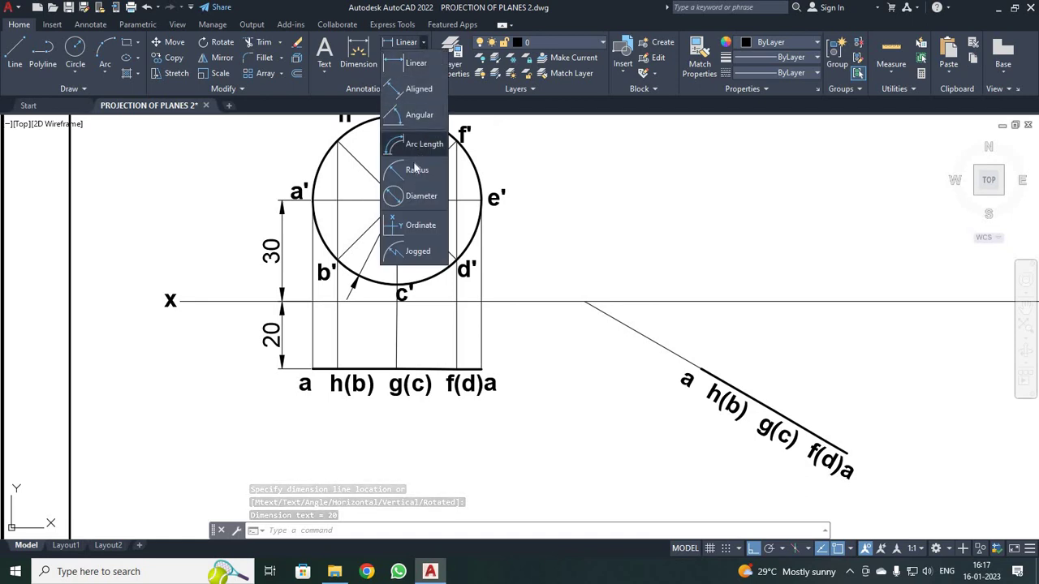
{"action": "left_click", "coordinate": [417, 116]}
{"action": "left_click", "coordinate": [629, 327]}
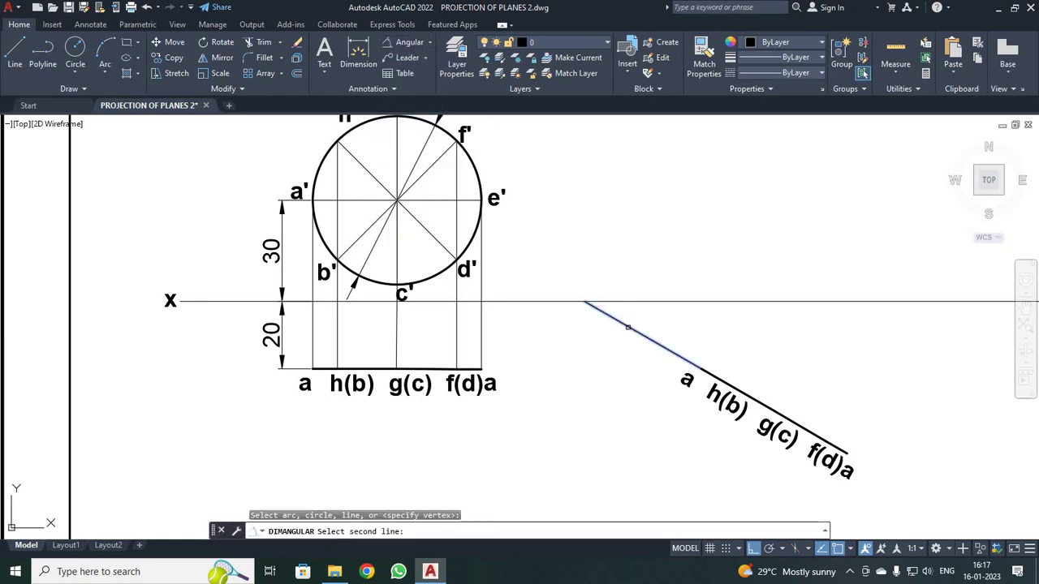
{"action": "left_click", "coordinate": [637, 302]}
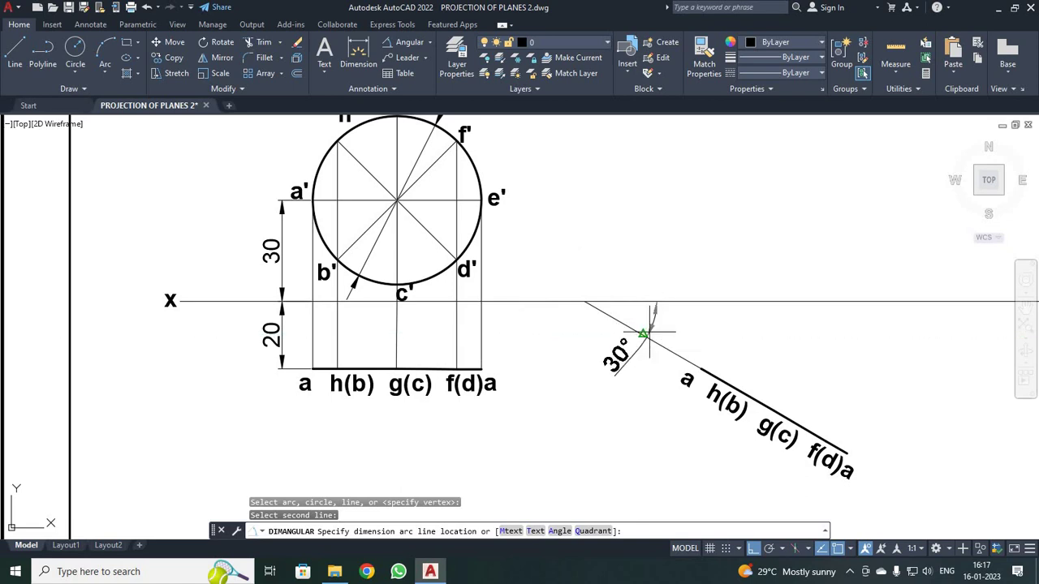
{"action": "left_click", "coordinate": [649, 332]}
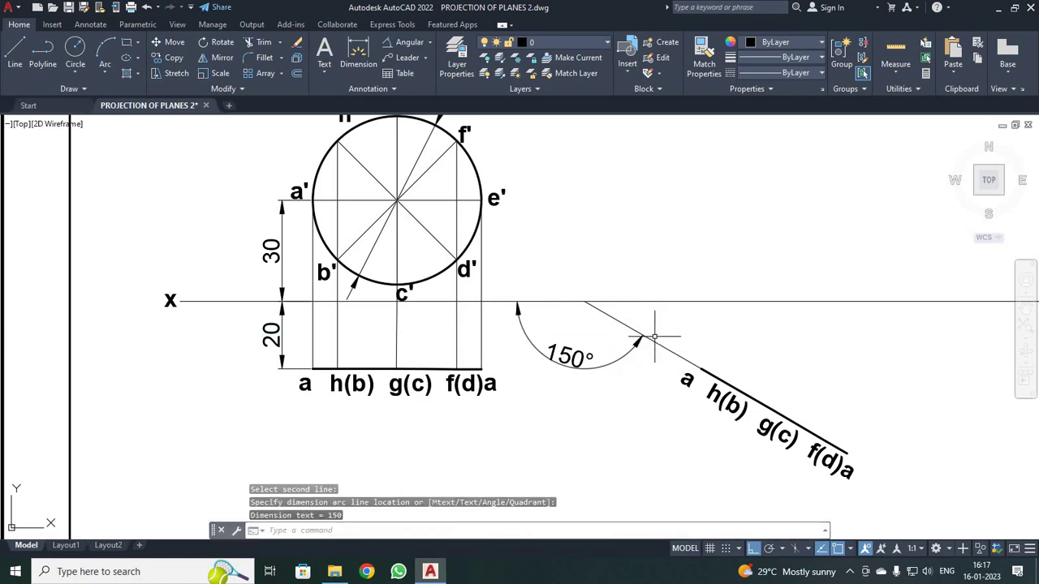
{"action": "key", "text": "ctrl+z"}
{"action": "key", "text": "Return"}
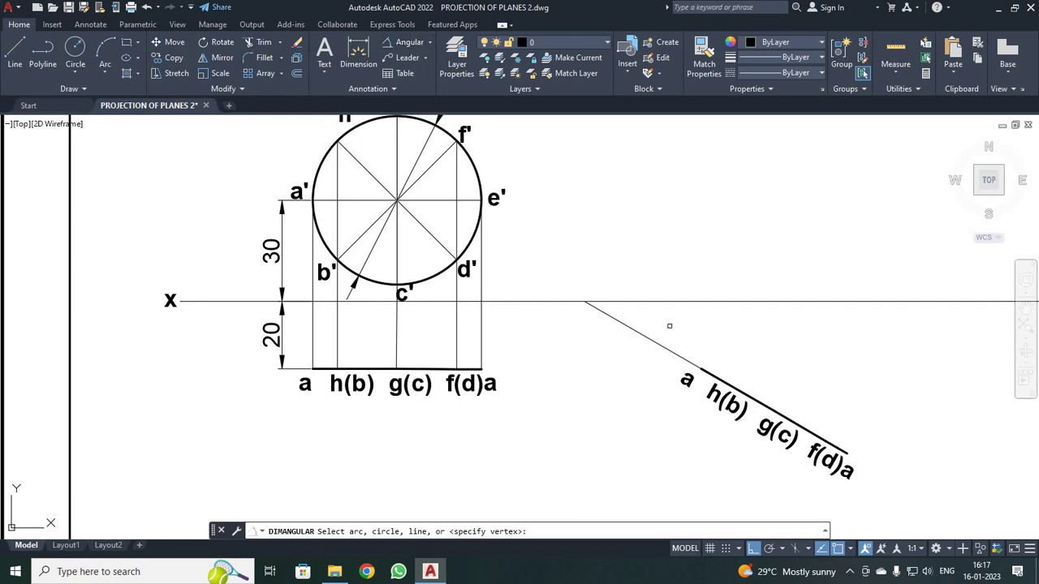
{"action": "left_click", "coordinate": [667, 301]}
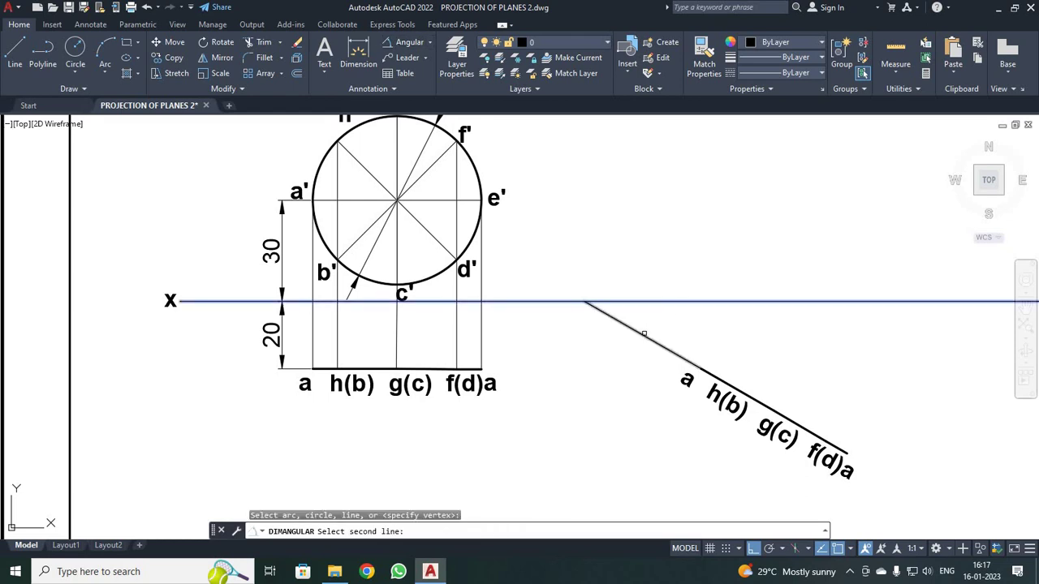
{"action": "left_click", "coordinate": [643, 333]}
{"action": "left_click", "coordinate": [651, 333]}
{"action": "scroll", "coordinate": [726, 352], "scroll_direction": "up", "scroll_amount": 2}
{"action": "scroll", "coordinate": [726, 352], "scroll_direction": "down", "scroll_amount": 5}
{"action": "scroll", "coordinate": [907, 430], "scroll_direction": "up", "scroll_amount": 3}
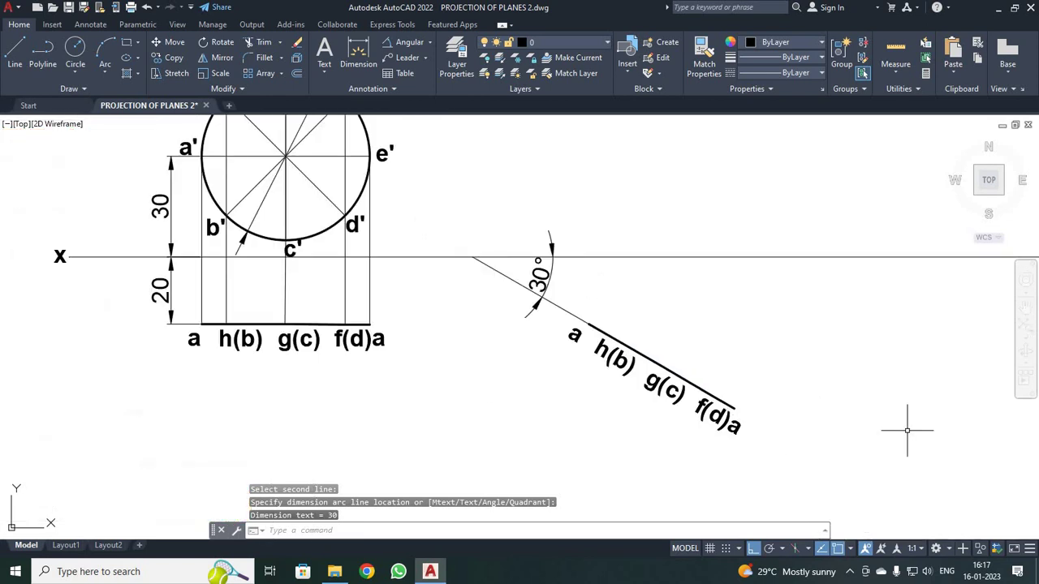
{"action": "scroll", "coordinate": [841, 419], "scroll_direction": "down", "scroll_amount": 2}
{"action": "scroll", "coordinate": [840, 420], "scroll_direction": "up", "scroll_amount": 2}
{"action": "scroll", "coordinate": [840, 419], "scroll_direction": "down", "scroll_amount": 2}
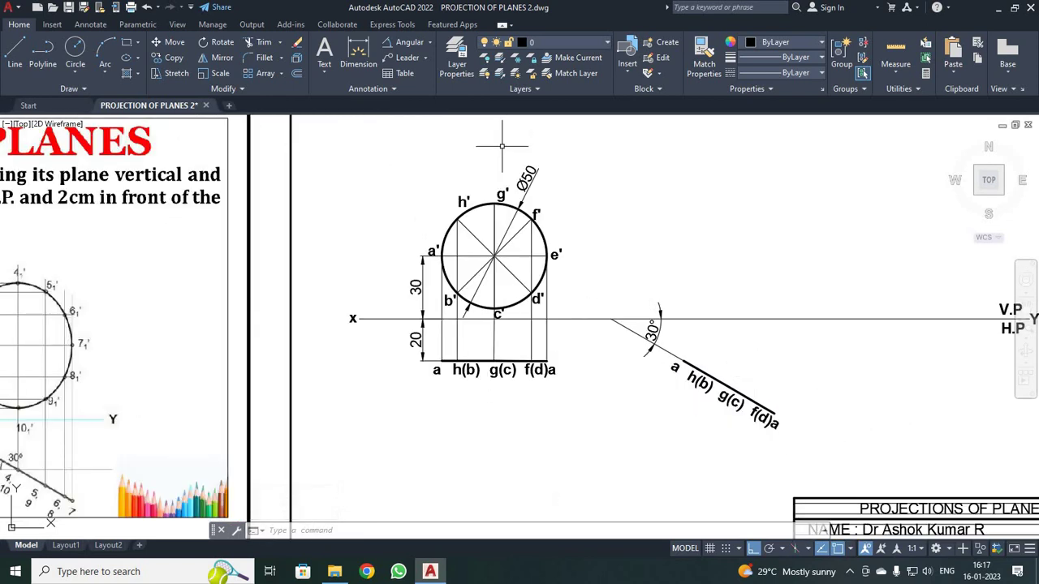
Toggle Ortho with F8 and begin projectors from the a and h(b) top-view points
{"action": "key", "text": "F8"}
{"action": "key", "text": "F8"}
{"action": "type", "text": "l"}
{"action": "key", "text": "Return"}
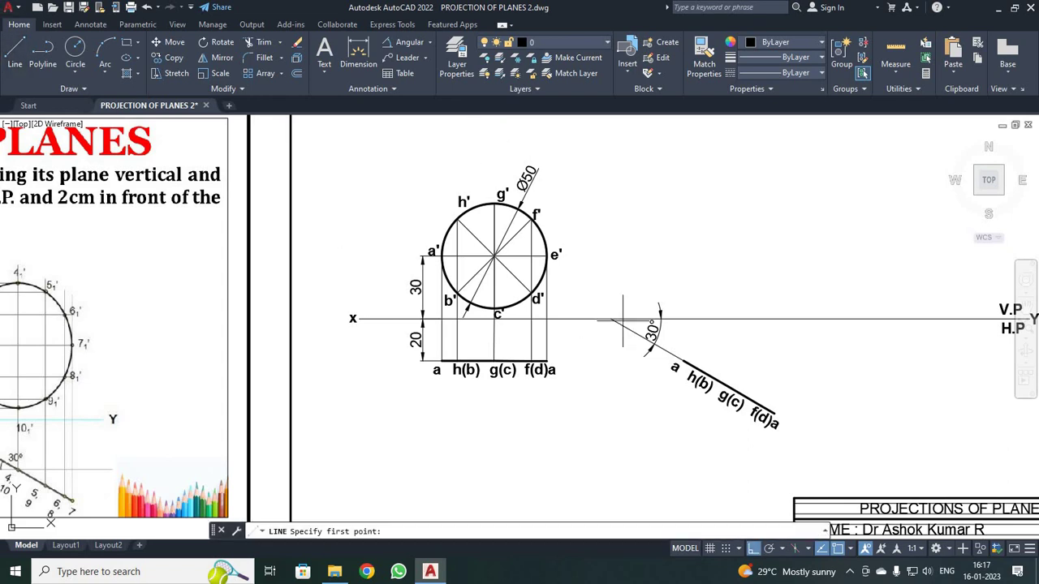
{"action": "left_click", "coordinate": [684, 360]}
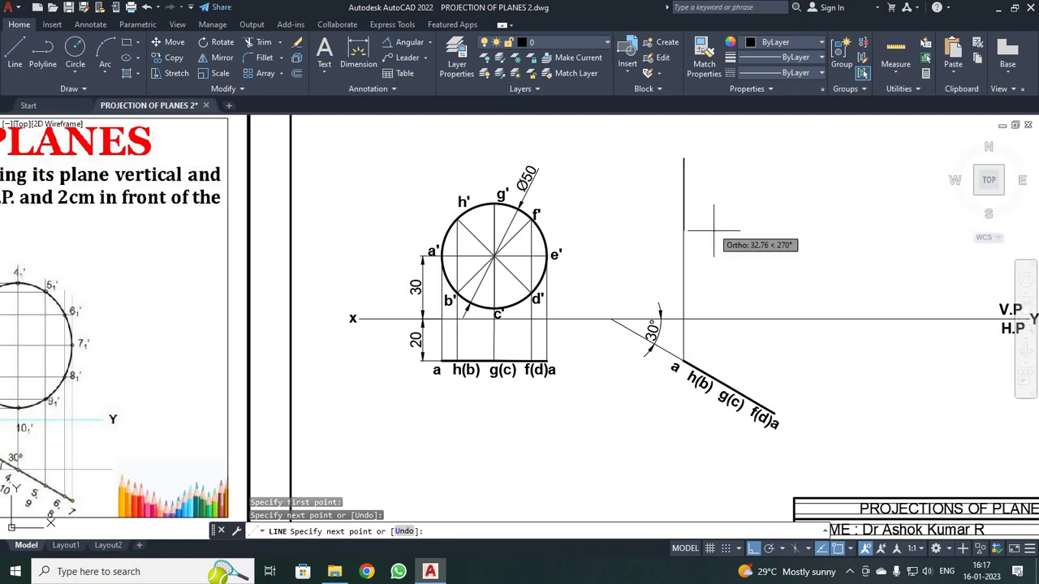
{"action": "key", "text": "Escape"}
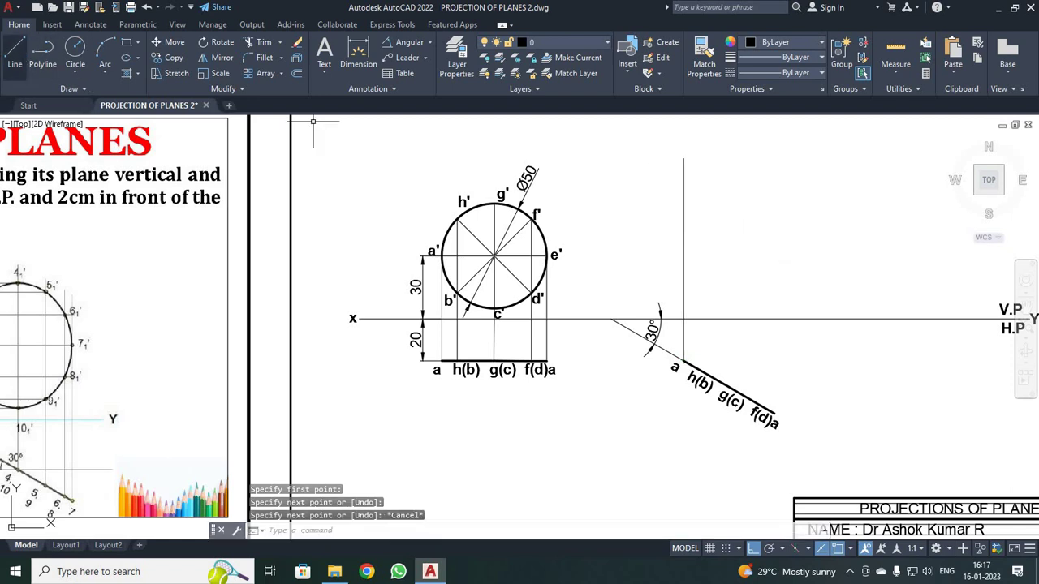
{"action": "key", "text": "Return"}
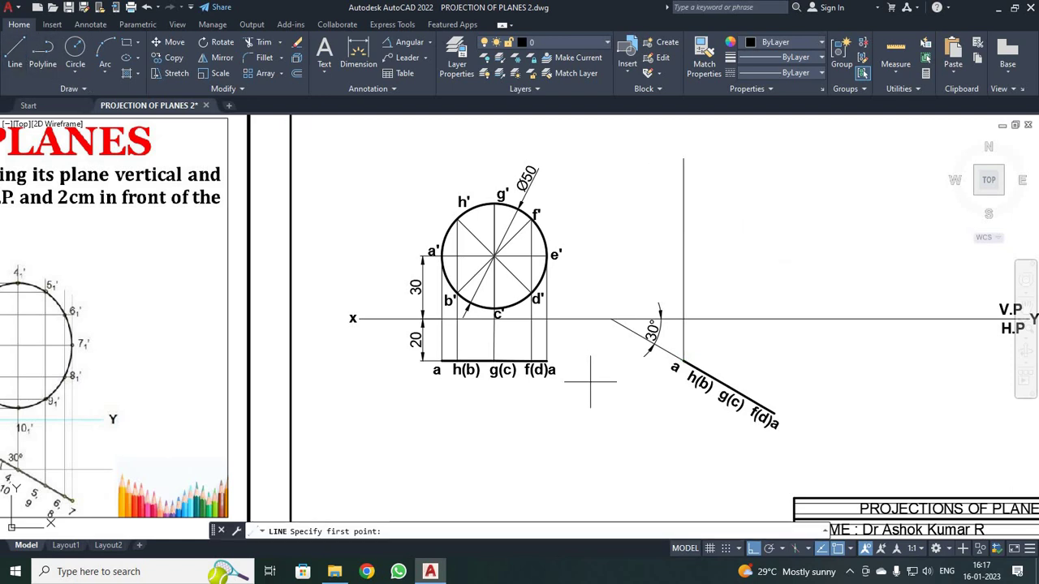
{"action": "scroll", "coordinate": [697, 369], "scroll_direction": "up", "scroll_amount": 2}
{"action": "left_click", "coordinate": [696, 369]}
{"action": "scroll", "coordinate": [686, 195], "scroll_direction": "down", "scroll_amount": 5}
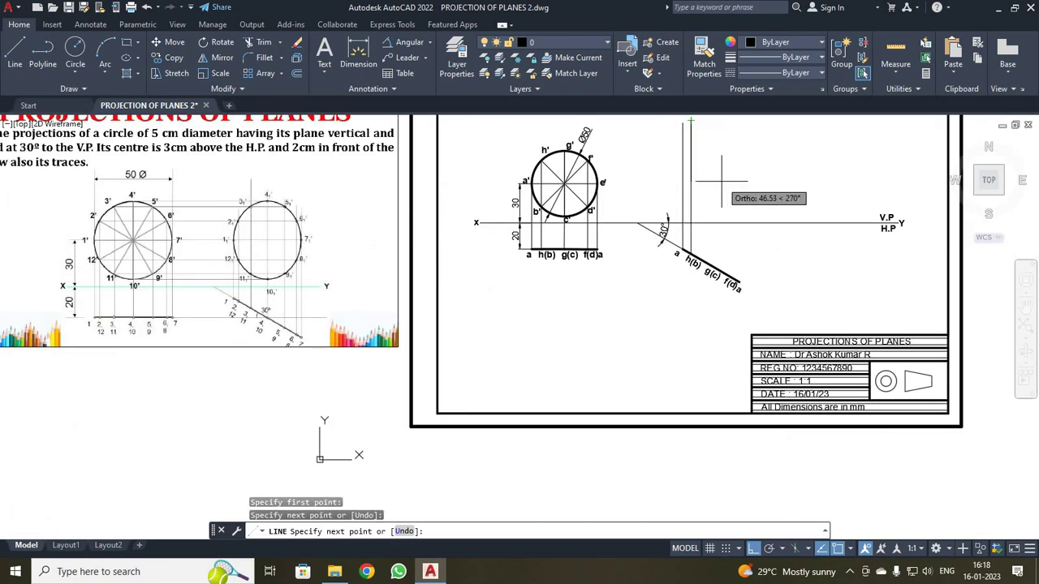
{"action": "key", "text": "Escape"}
Start a vertical projector from the g(c) point of the tilted top view
{"action": "scroll", "coordinate": [751, 247], "scroll_direction": "up", "scroll_amount": 2}
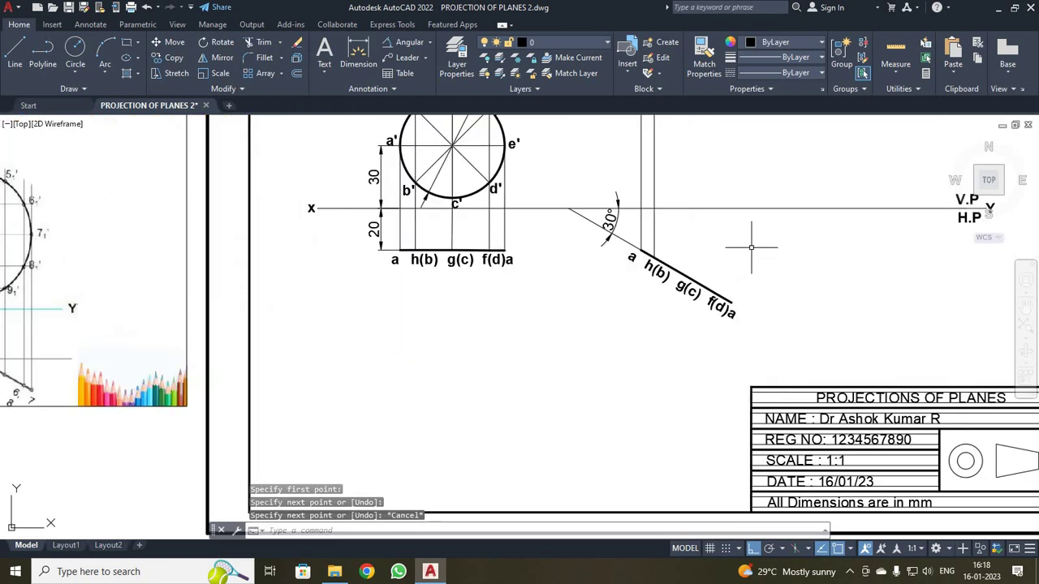
{"action": "left_click", "coordinate": [15, 54]}
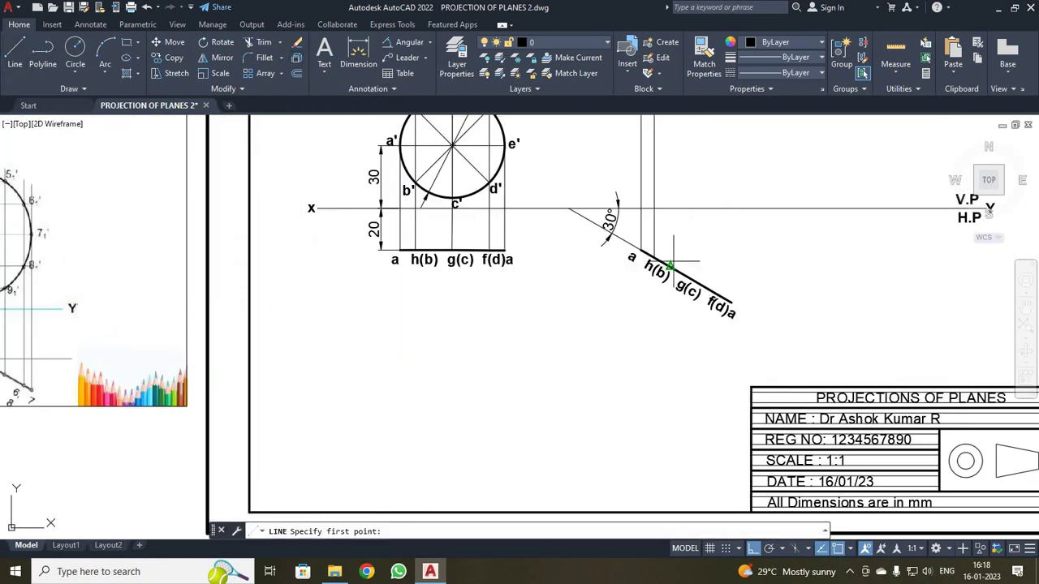
{"action": "scroll", "coordinate": [679, 269], "scroll_direction": "up", "scroll_amount": 4}
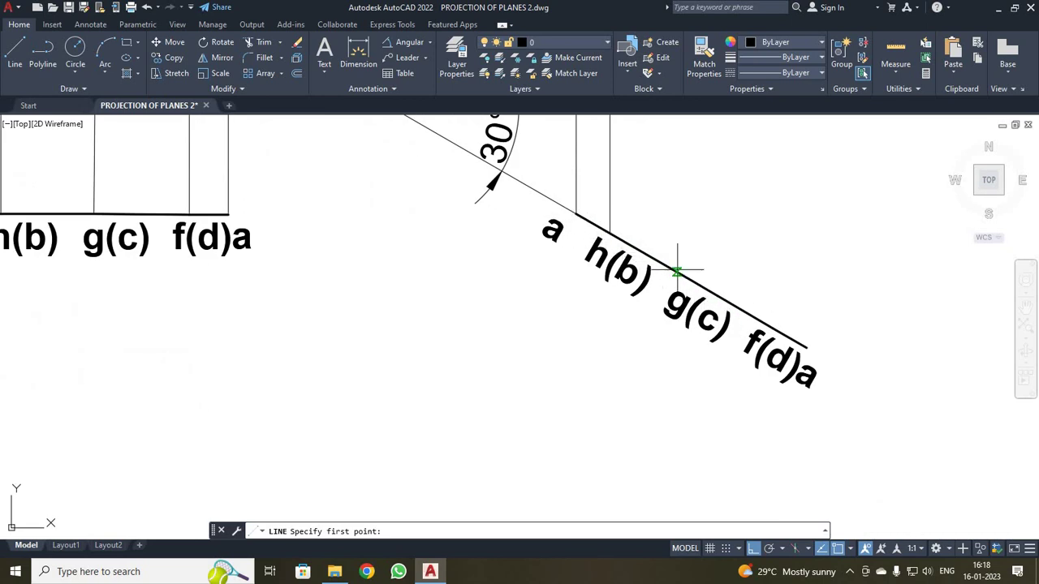
{"action": "scroll", "coordinate": [678, 268], "scroll_direction": "down", "scroll_amount": 2}
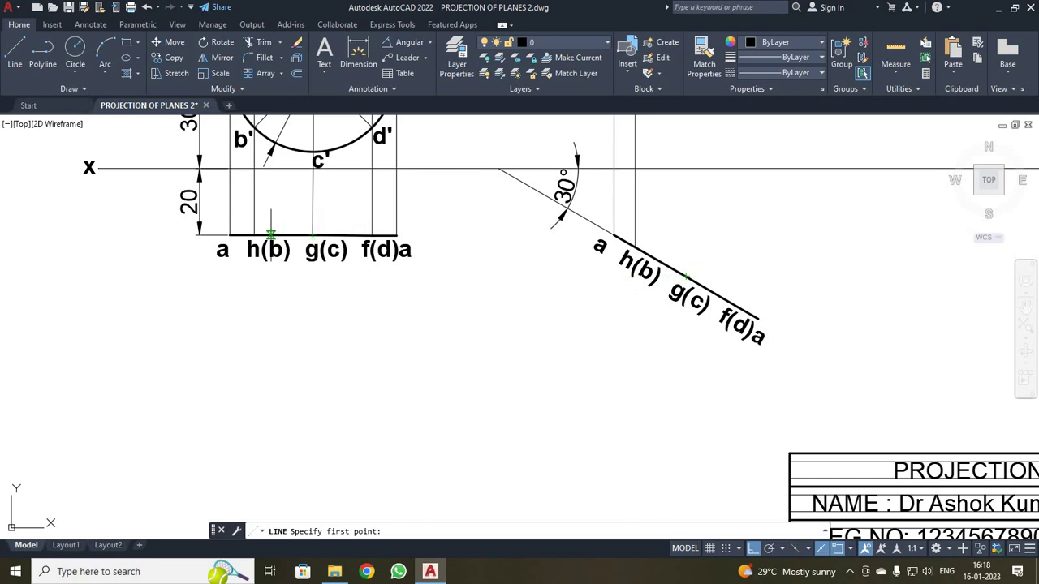
{"action": "left_click", "coordinate": [685, 277]}
{"action": "scroll", "coordinate": [685, 277], "scroll_direction": "down", "scroll_amount": 4}
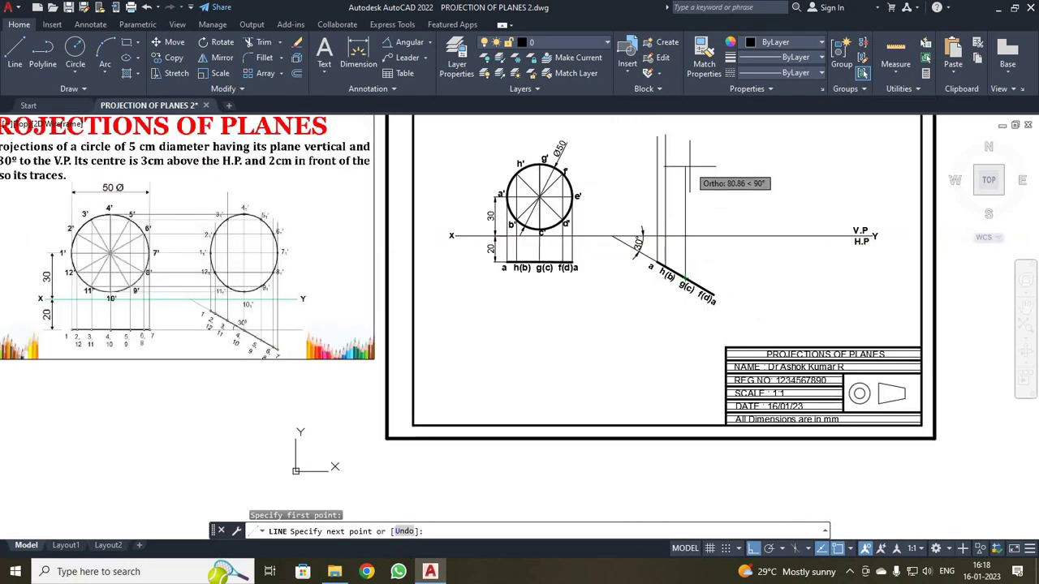
{"action": "key", "text": "Escape"}
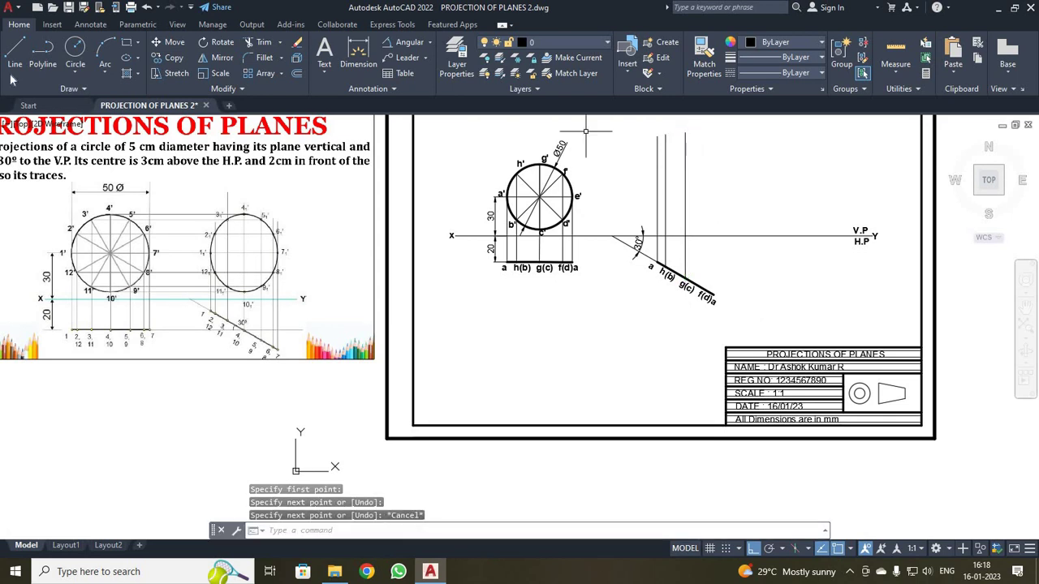
Draw the vertical projector from the f(d) end up past the XY line
{"action": "key", "text": "Return"}
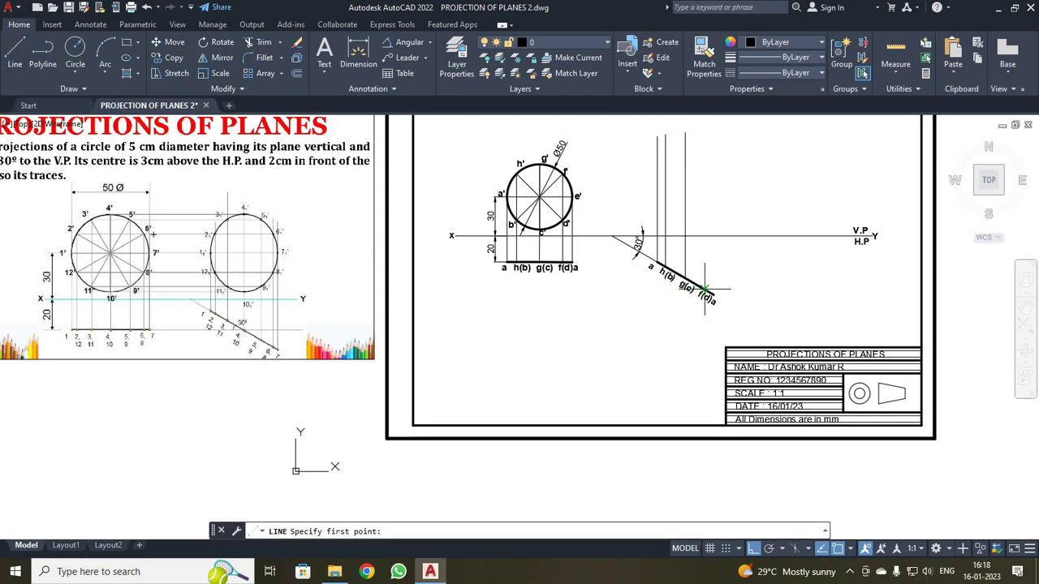
{"action": "scroll", "coordinate": [705, 289], "scroll_direction": "up", "scroll_amount": 5}
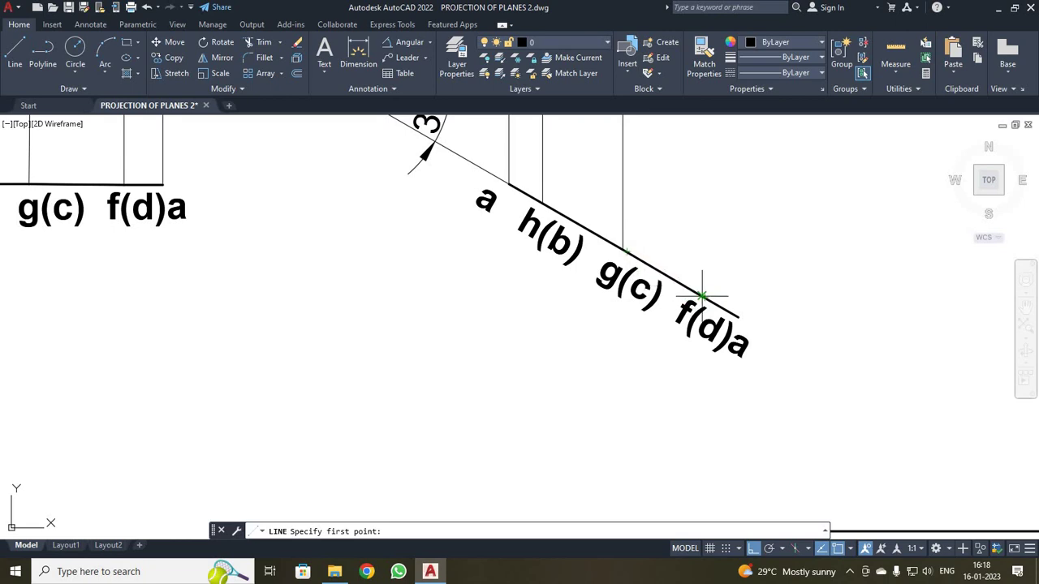
{"action": "left_click", "coordinate": [704, 298]}
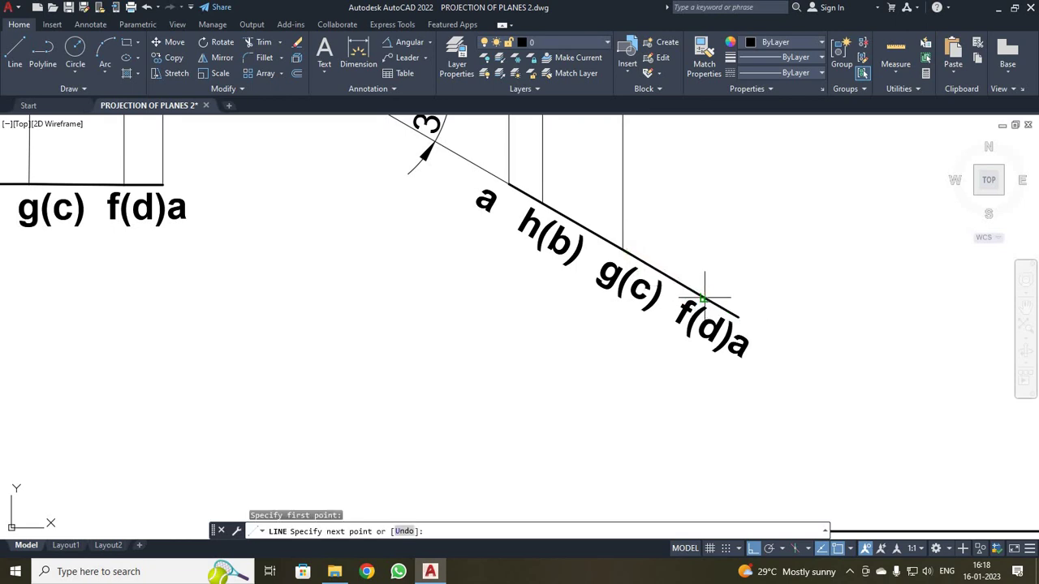
{"action": "scroll", "coordinate": [704, 298], "scroll_direction": "down", "scroll_amount": 3}
{"action": "scroll", "coordinate": [705, 130], "scroll_direction": "down", "scroll_amount": 6}
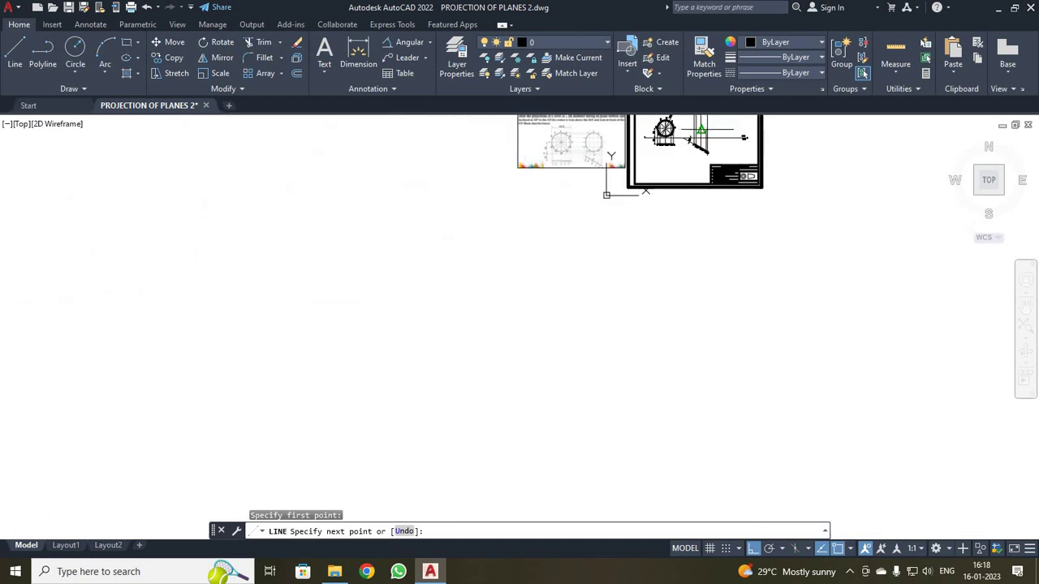
{"action": "scroll", "coordinate": [706, 129], "scroll_direction": "up", "scroll_amount": 2}
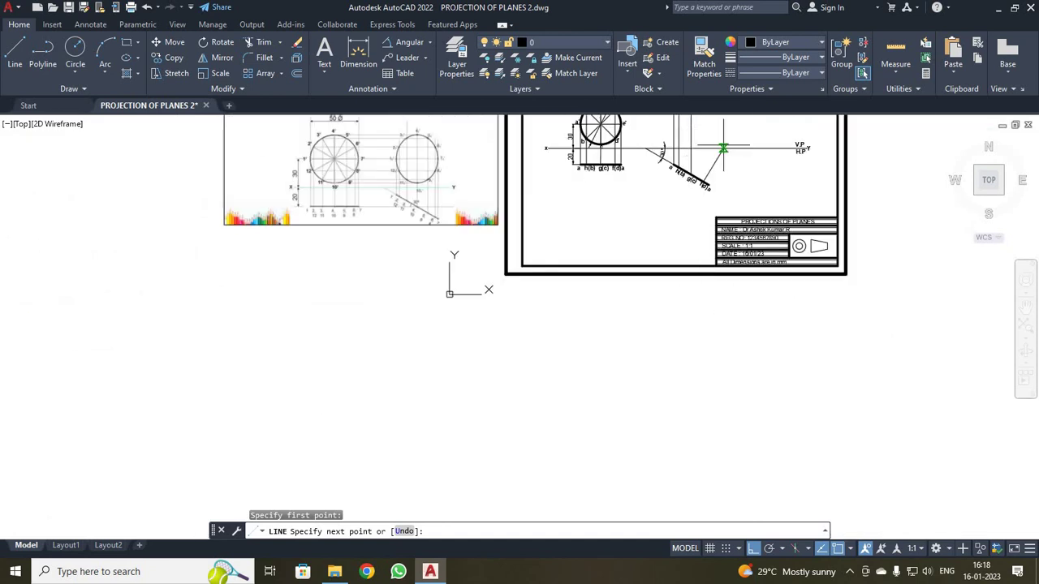
{"action": "scroll", "coordinate": [707, 128], "scroll_direction": "up", "scroll_amount": 4}
{"action": "scroll", "coordinate": [721, 132], "scroll_direction": "up", "scroll_amount": 4}
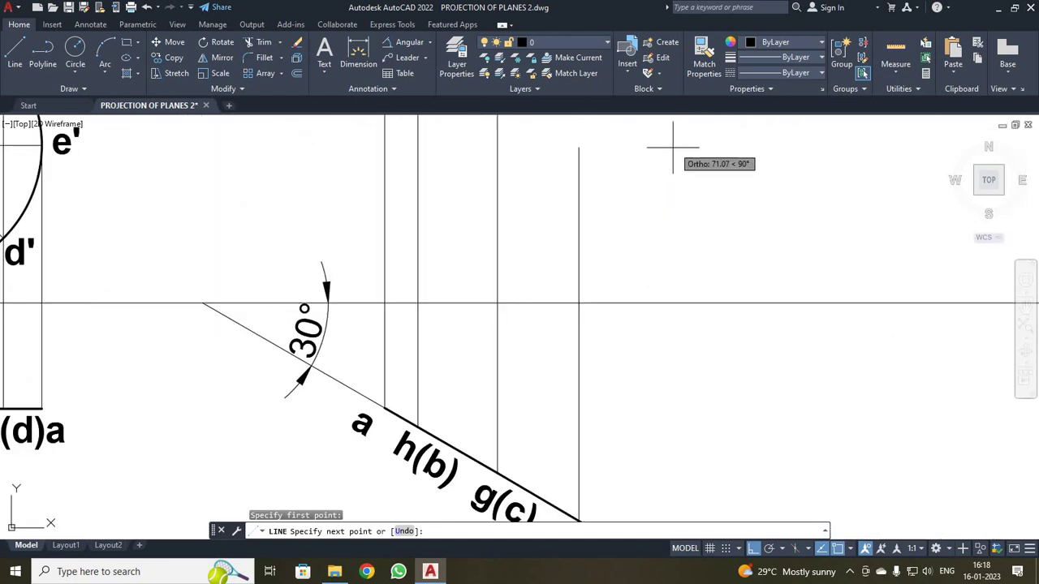
{"action": "scroll", "coordinate": [638, 162], "scroll_direction": "down", "scroll_amount": 2}
{"action": "left_click", "coordinate": [507, 145]}
{"action": "key", "text": "Escape"}
{"action": "scroll", "coordinate": [560, 170], "scroll_direction": "down", "scroll_amount": 4}
{"action": "scroll", "coordinate": [595, 302], "scroll_direction": "up", "scroll_amount": 3}
{"action": "scroll", "coordinate": [598, 315], "scroll_direction": "down", "scroll_amount": 3}
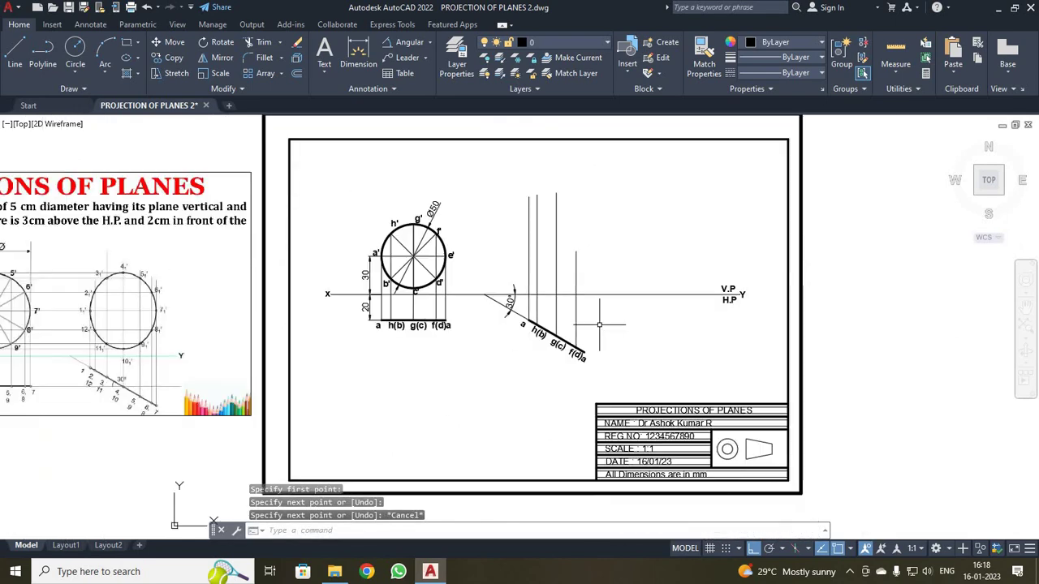
Try another projector at the f(d) end, then Zoom All to show the whole drawing
{"action": "left_click", "coordinate": [14, 57]}
{"action": "scroll", "coordinate": [583, 340], "scroll_direction": "up", "scroll_amount": 2}
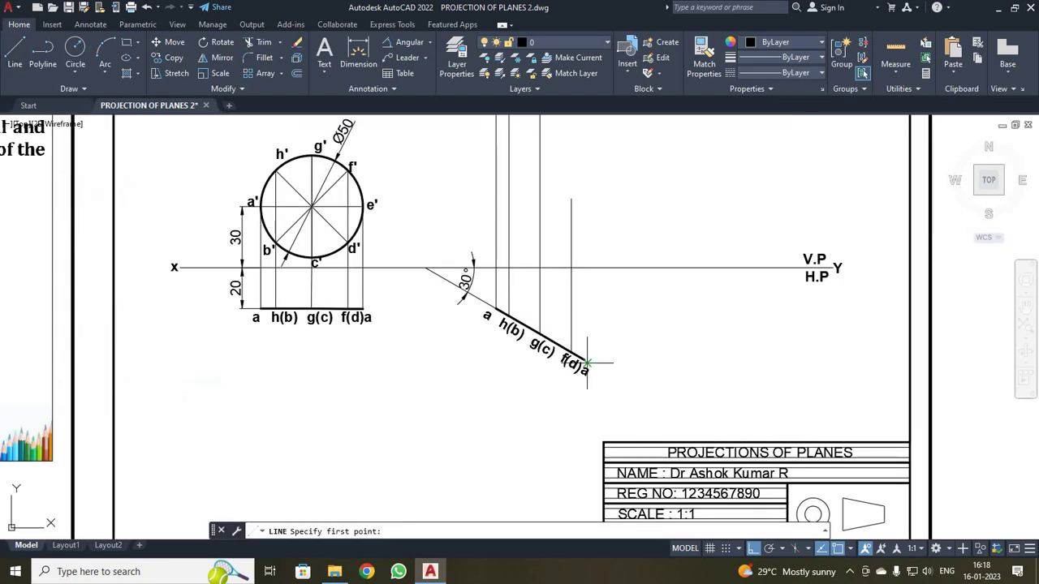
{"action": "scroll", "coordinate": [584, 355], "scroll_direction": "up", "scroll_amount": 3}
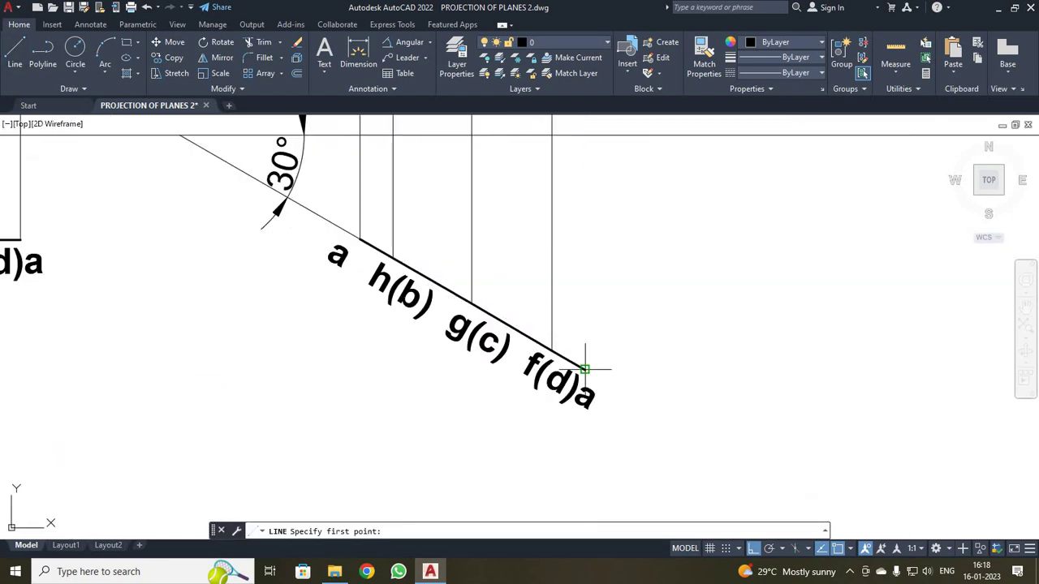
{"action": "left_click", "coordinate": [584, 370]}
{"action": "scroll", "coordinate": [575, 162], "scroll_direction": "down", "scroll_amount": 4}
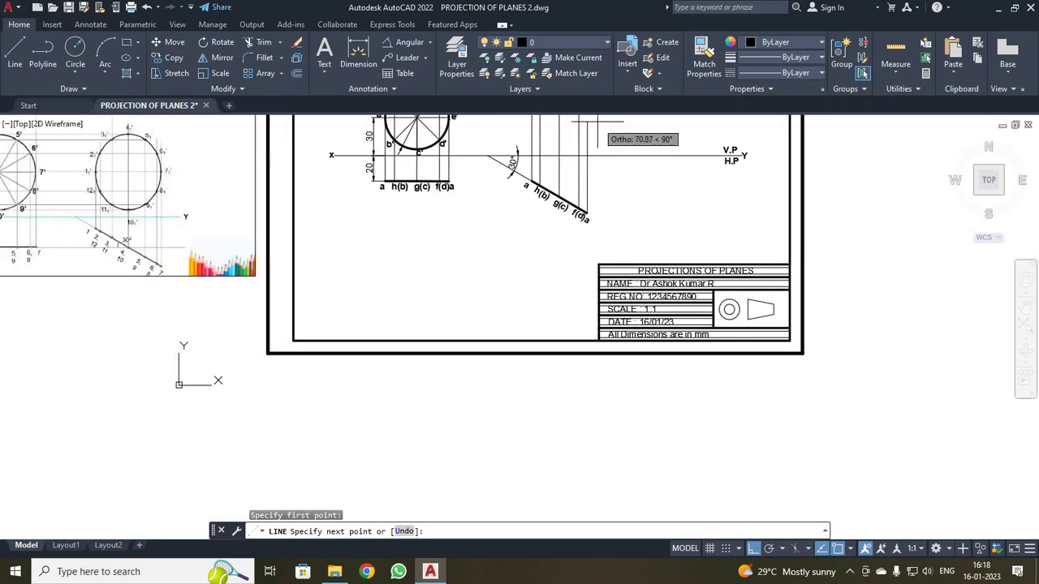
{"action": "key", "text": "Escape"}
{"action": "scroll", "coordinate": [615, 167], "scroll_direction": "up", "scroll_amount": 3}
{"action": "scroll", "coordinate": [614, 170], "scroll_direction": "down", "scroll_amount": 2}
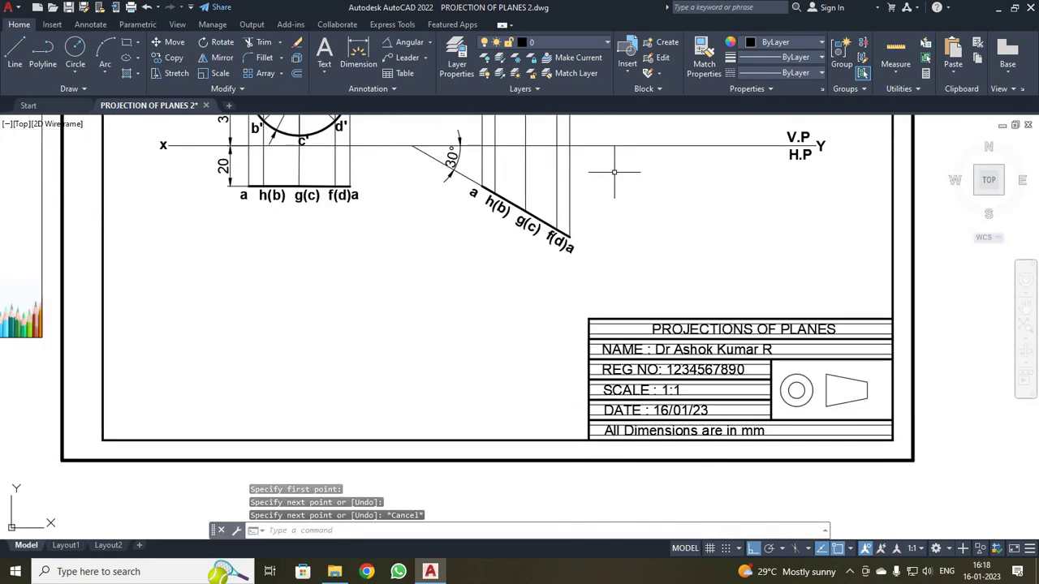
{"action": "type", "text": "z"}
{"action": "key", "text": "Return"}
{"action": "type", "text": "a"}
{"action": "key", "text": "Return"}
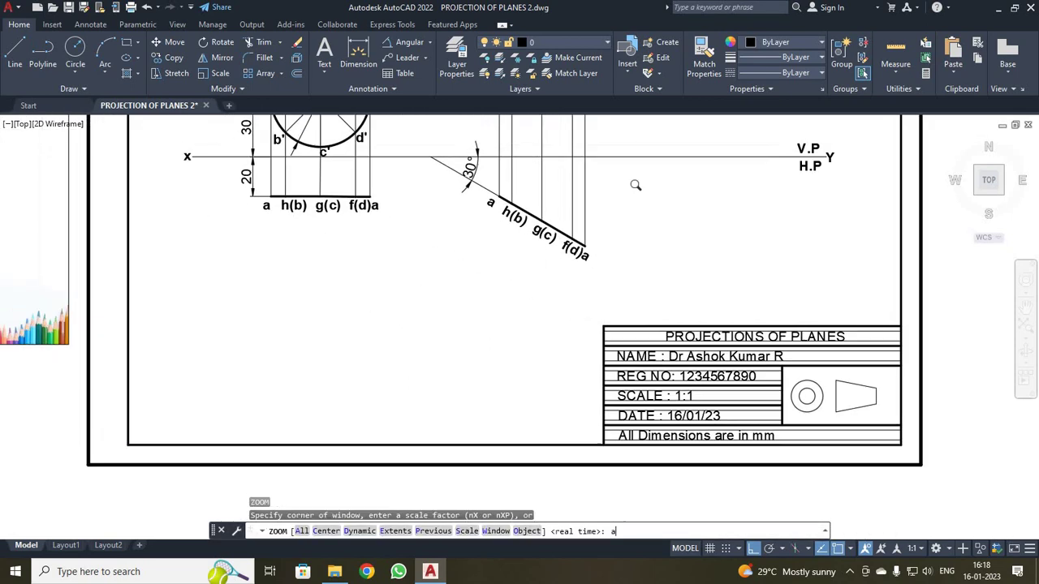
{"action": "scroll", "coordinate": [667, 204], "scroll_direction": "up", "scroll_amount": 1}
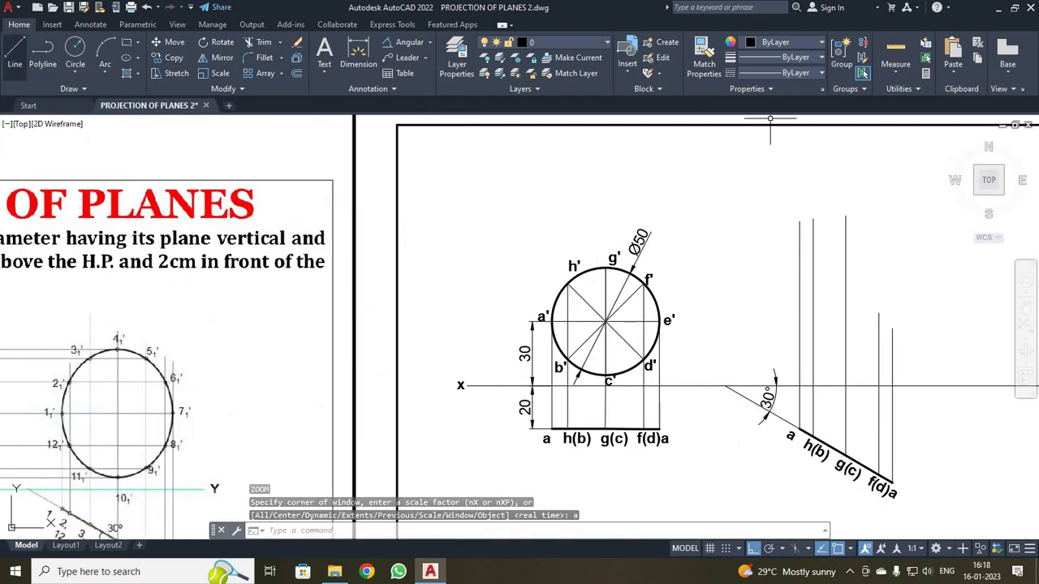
Zoom Window onto the front and top views
{"action": "left_click", "coordinate": [14, 58]}
{"action": "scroll", "coordinate": [682, 328], "scroll_direction": "up", "scroll_amount": 4}
{"action": "scroll", "coordinate": [685, 328], "scroll_direction": "down", "scroll_amount": 2}
{"action": "scroll", "coordinate": [886, 389], "scroll_direction": "down", "scroll_amount": 2}
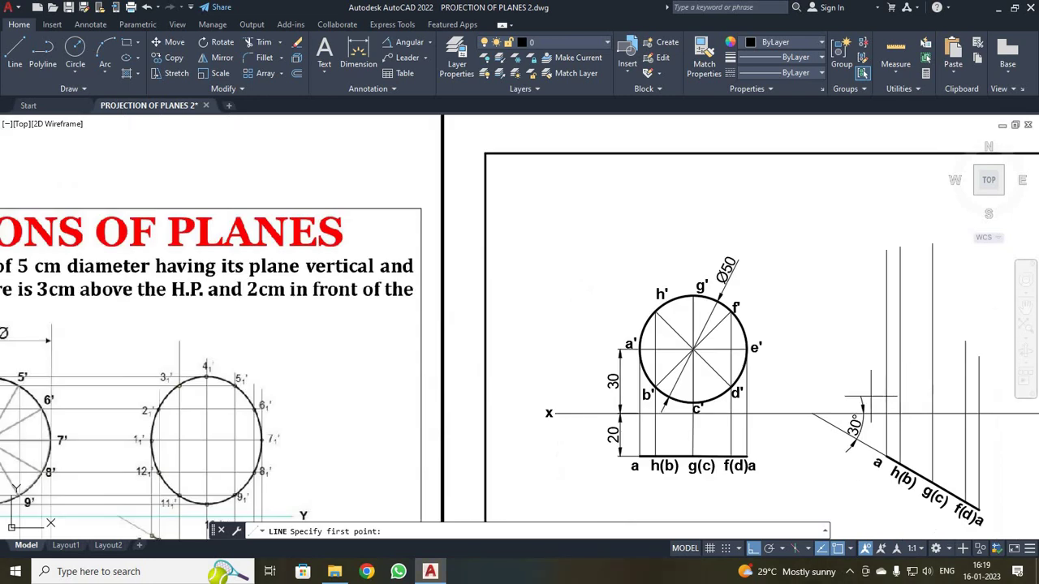
{"action": "scroll", "coordinate": [886, 389], "scroll_direction": "down", "scroll_amount": 4}
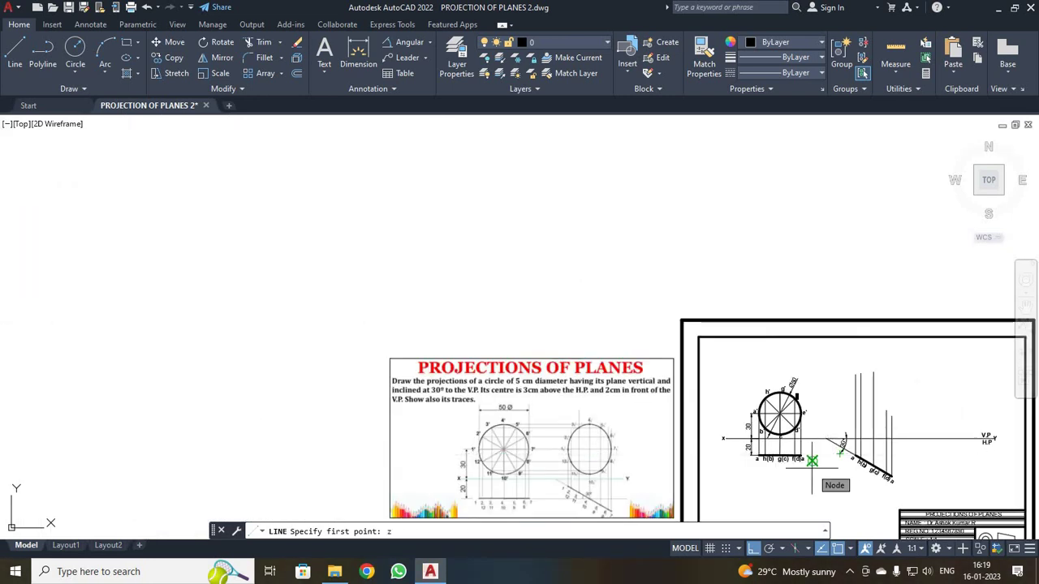
{"action": "key", "text": "Escape"}
{"action": "key", "text": "Return"}
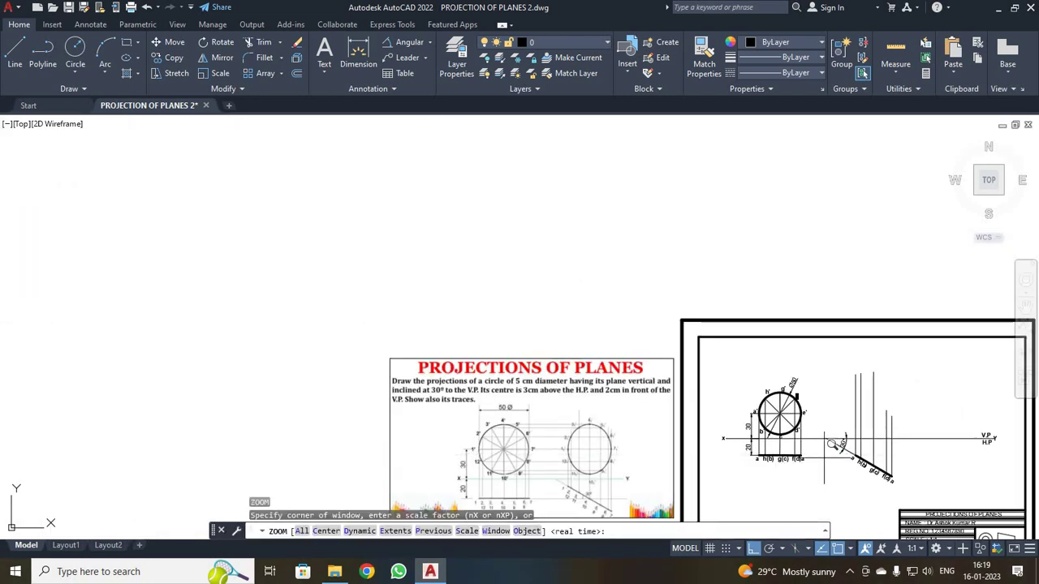
{"action": "type", "text": "w"}
{"action": "key", "text": "Return"}
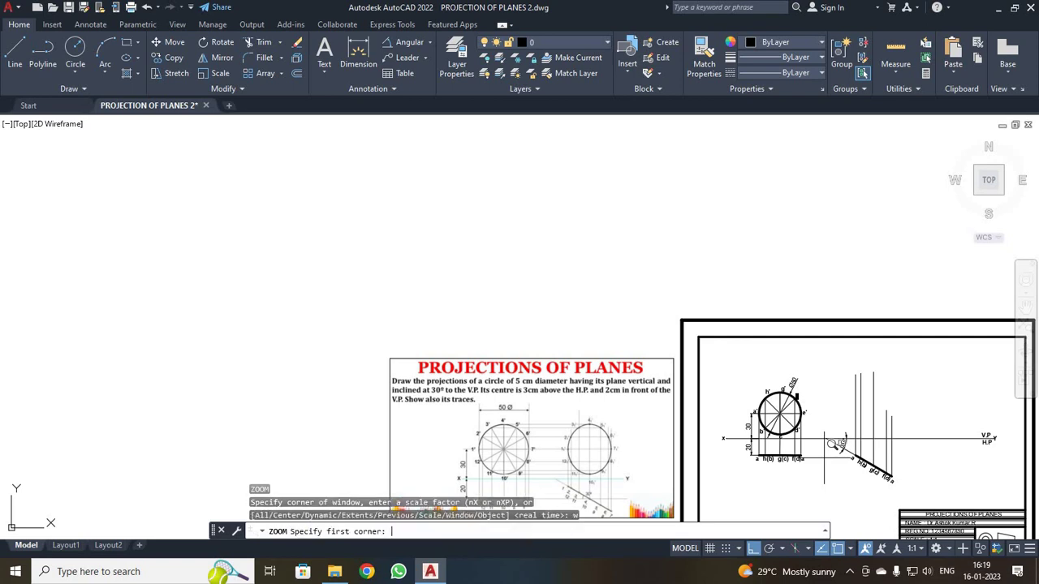
{"action": "left_click", "coordinate": [732, 364]}
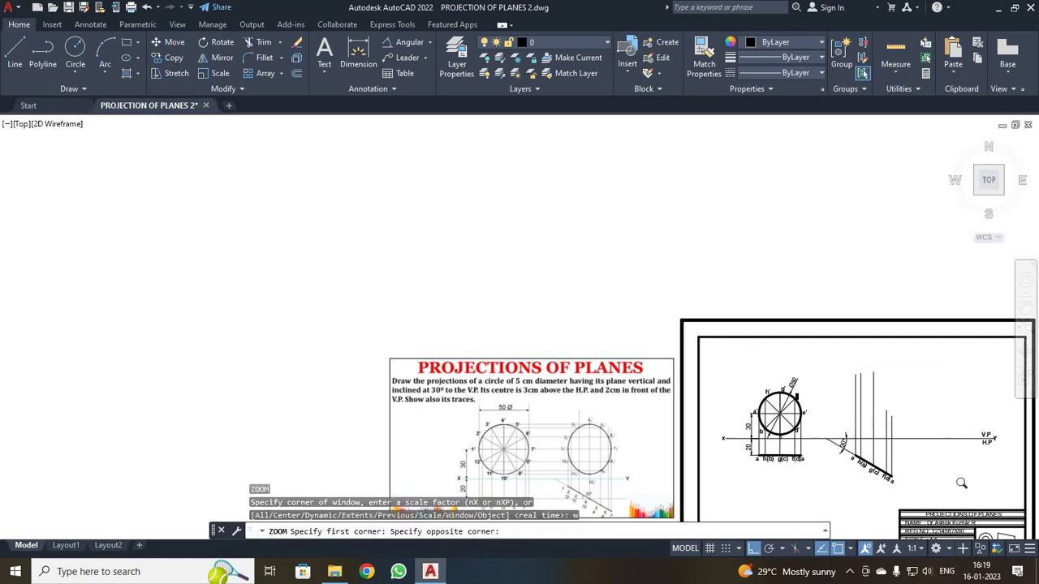
{"action": "left_click", "coordinate": [966, 503]}
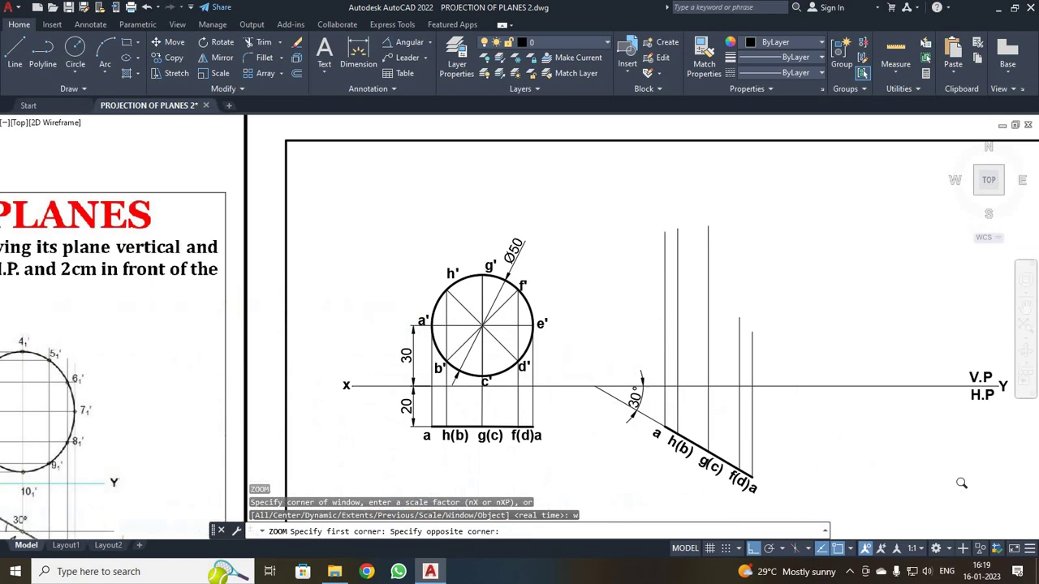
{"action": "left_click", "coordinate": [15, 53]}
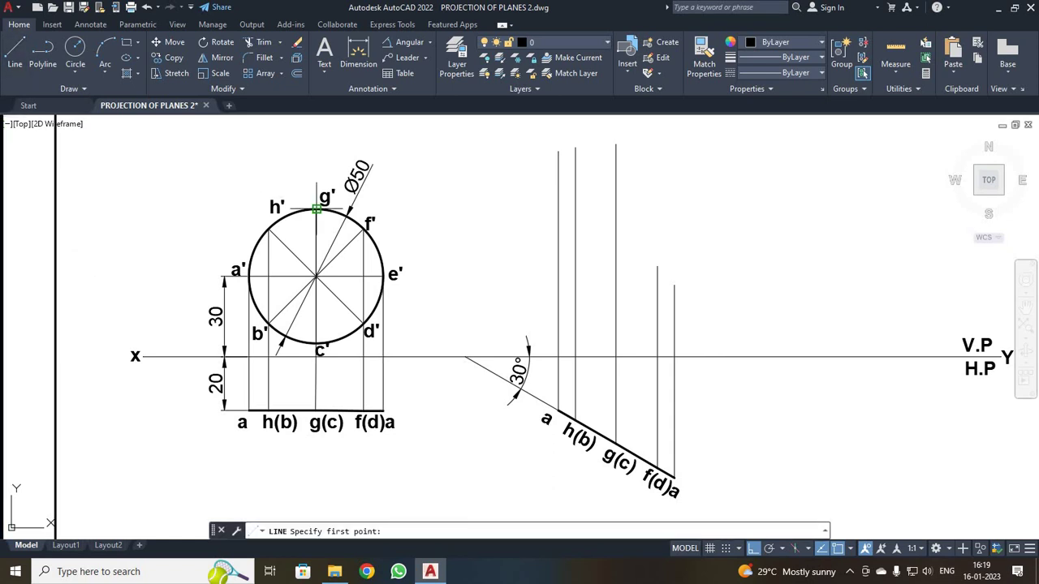
Draw the g' horizontal projector and extend two vertical projectors up to it
{"action": "left_click", "coordinate": [317, 209]}
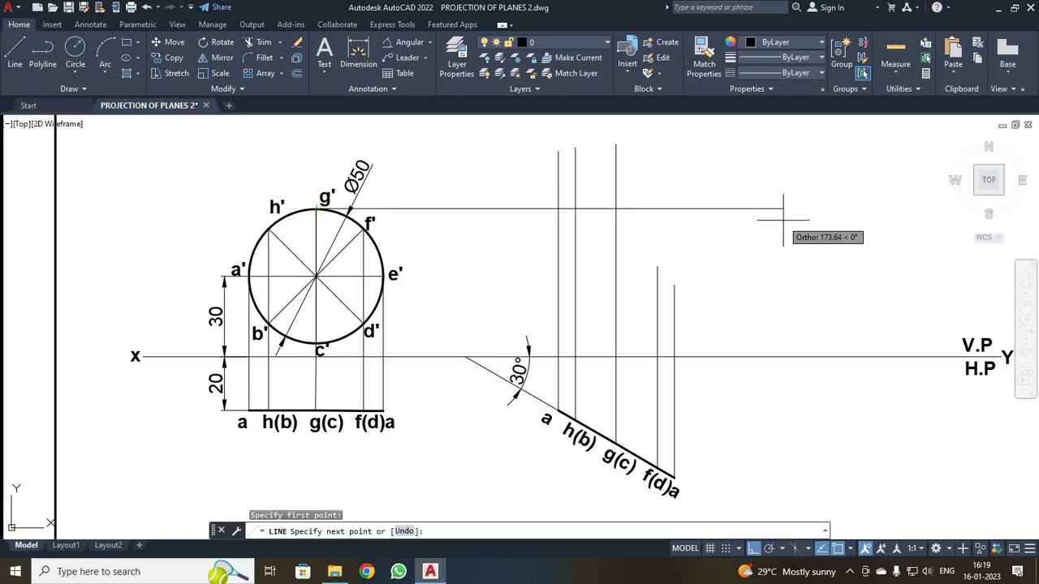
{"action": "left_click", "coordinate": [708, 210]}
{"action": "key", "text": "Escape"}
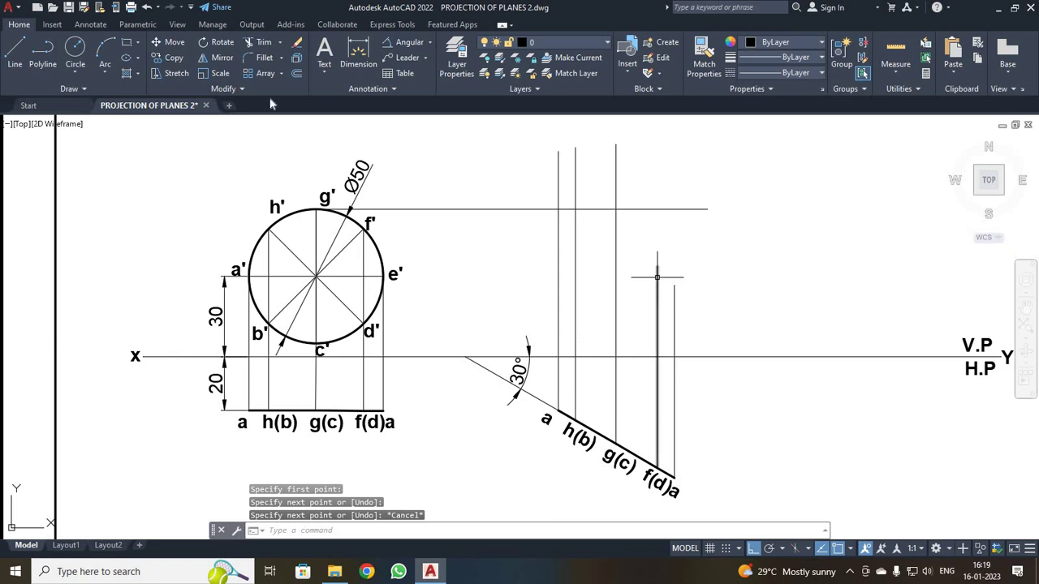
{"action": "type", "text": "ex"}
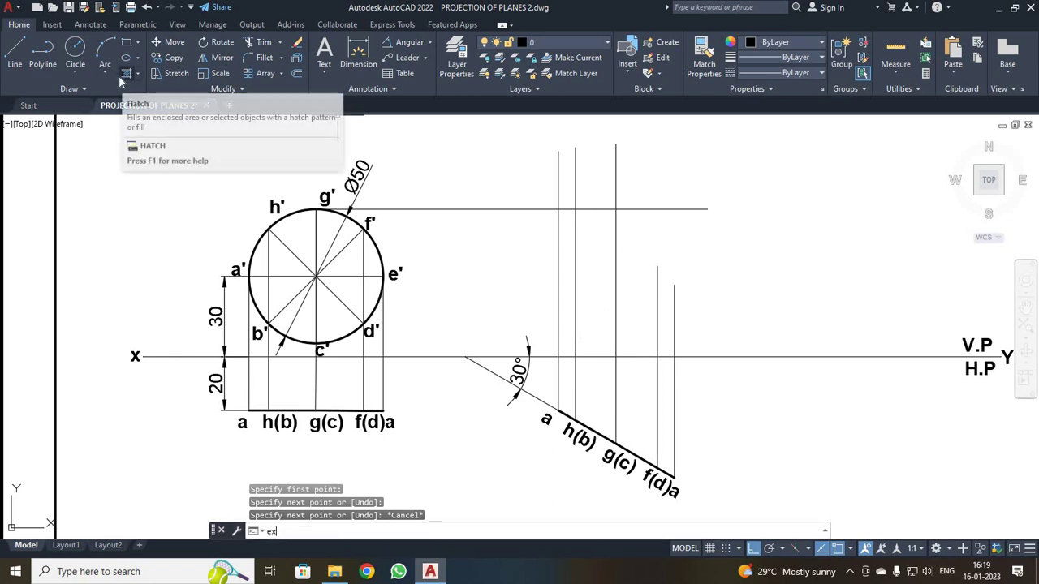
{"action": "key", "text": "Return"}
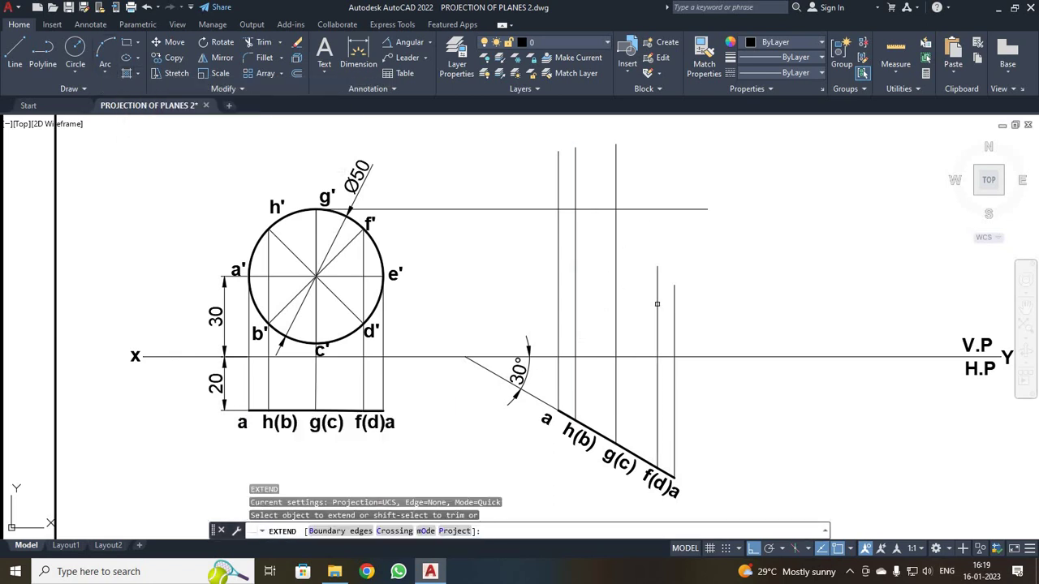
{"action": "left_click", "coordinate": [655, 303]}
{"action": "left_click", "coordinate": [674, 314]}
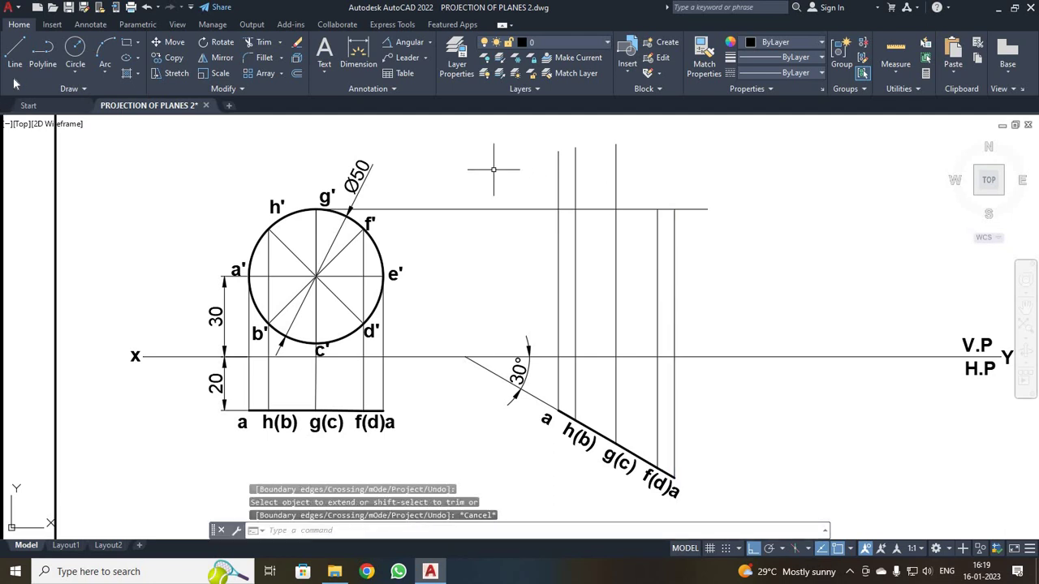
Draw horizontal projectors from h' and e' past the vertical projectors
{"action": "left_click", "coordinate": [15, 54]}
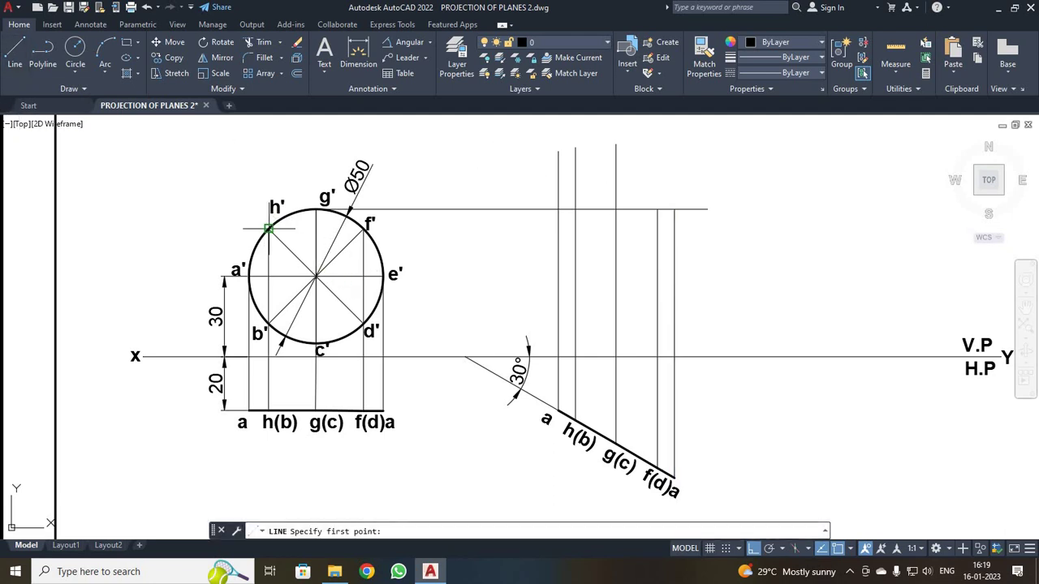
{"action": "left_click", "coordinate": [269, 230]}
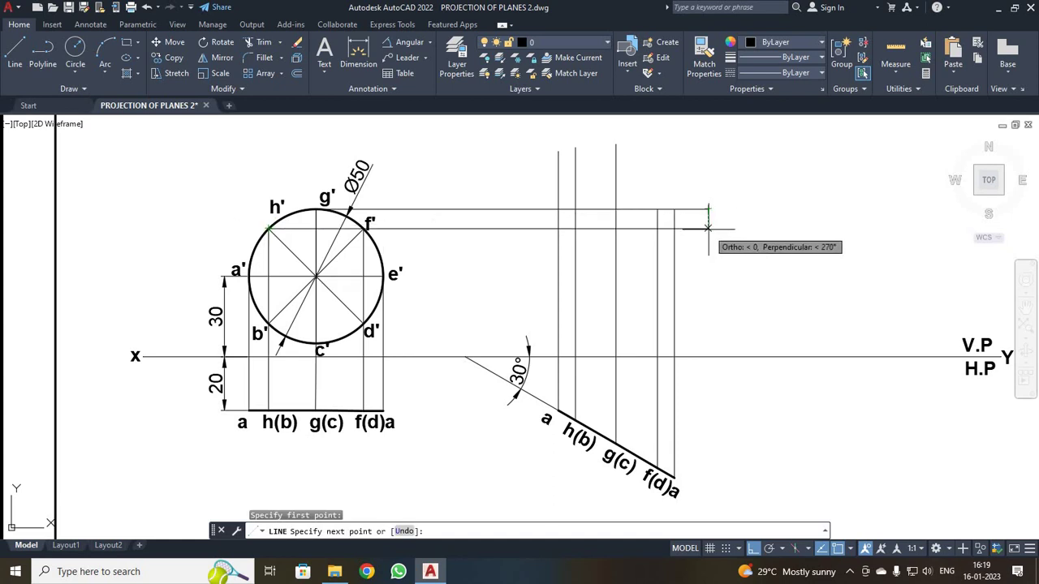
{"action": "left_click", "coordinate": [707, 228]}
{"action": "key", "text": "Escape"}
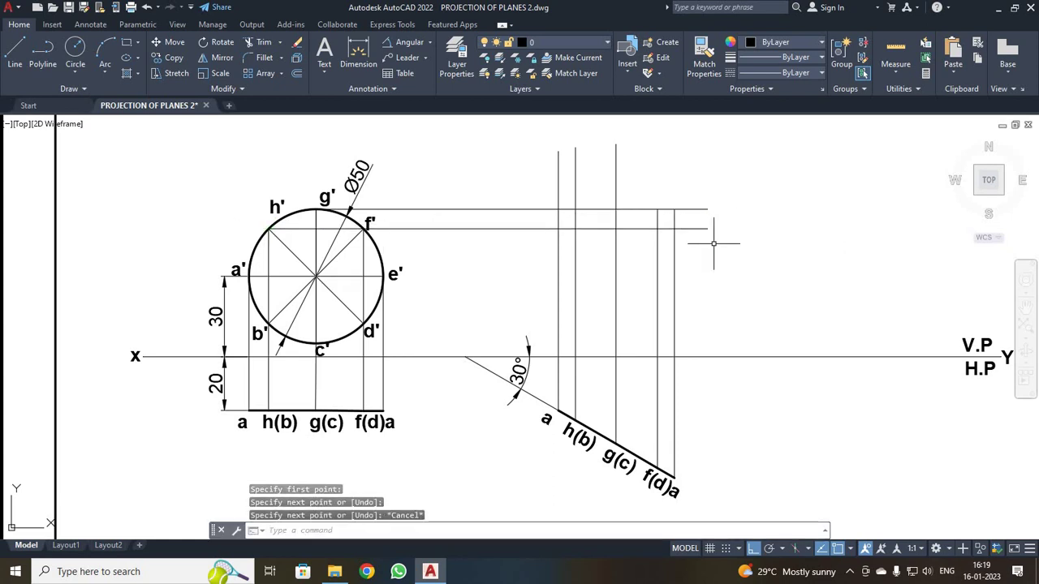
{"action": "left_click", "coordinate": [15, 51]}
{"action": "left_click", "coordinate": [383, 276]}
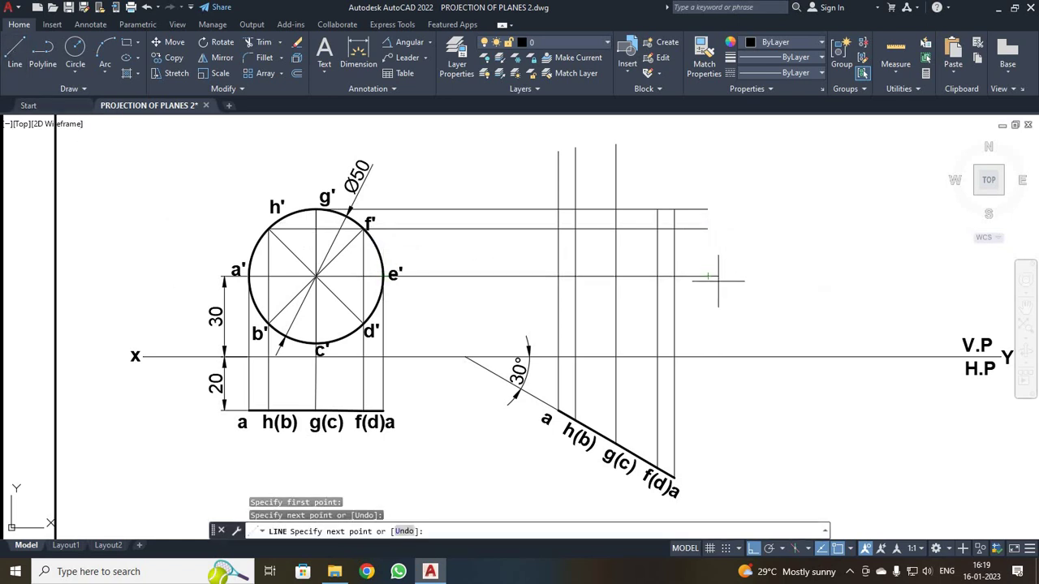
{"action": "left_click", "coordinate": [707, 276]}
{"action": "key", "text": "Escape"}
Draw horizontal projectors from b' and c' across the vertical projectors
{"action": "left_click", "coordinate": [15, 50]}
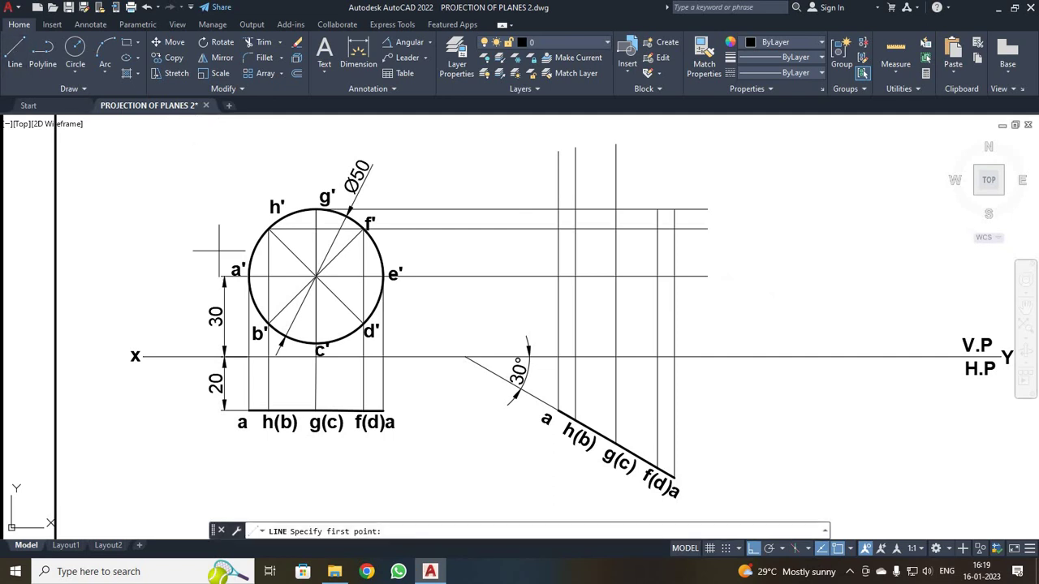
{"action": "left_click", "coordinate": [268, 323]}
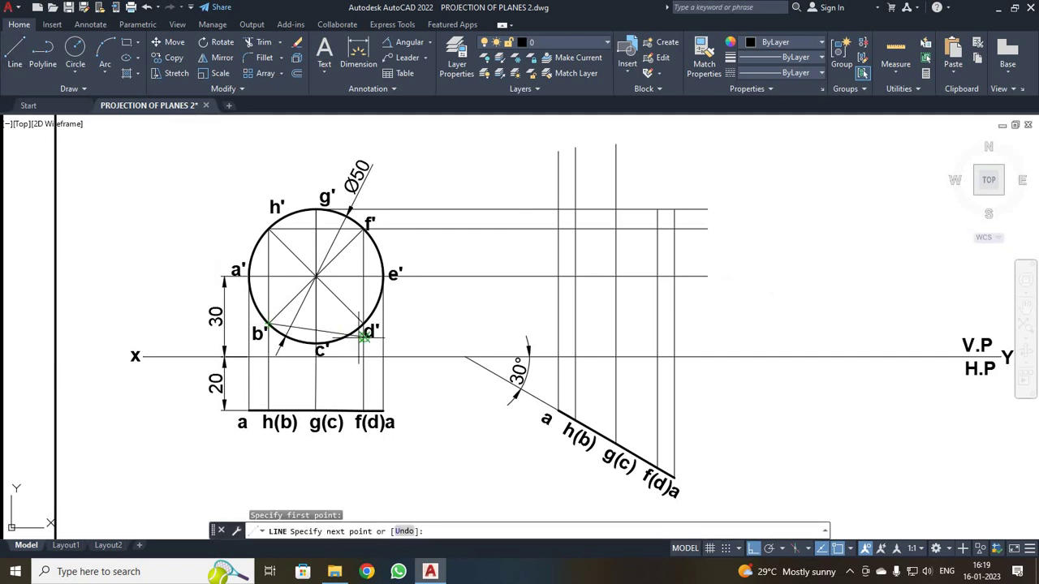
{"action": "left_click", "coordinate": [713, 324]}
{"action": "key", "text": "Escape"}
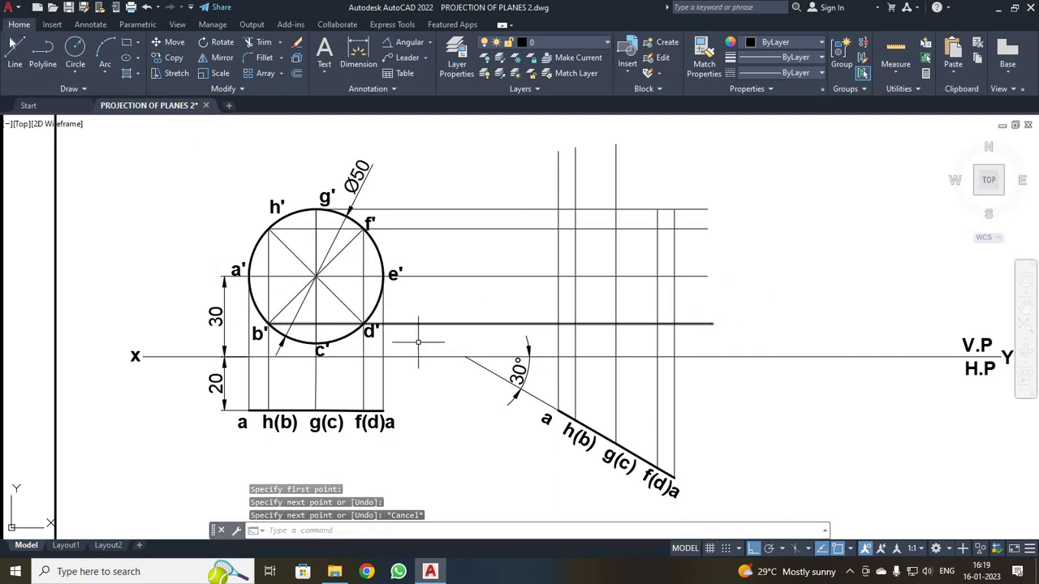
{"action": "left_click", "coordinate": [15, 50]}
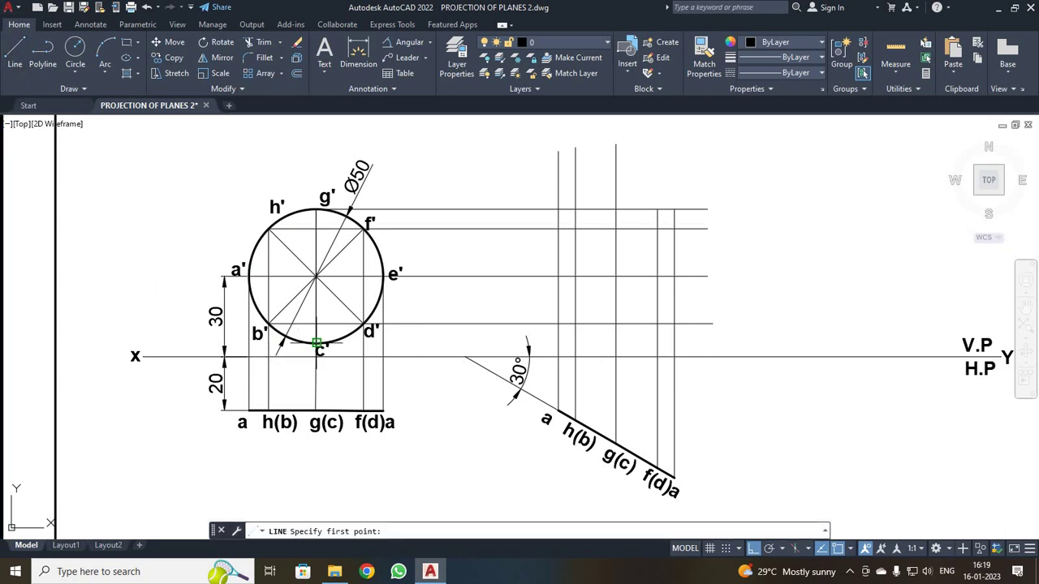
{"action": "left_click", "coordinate": [317, 343]}
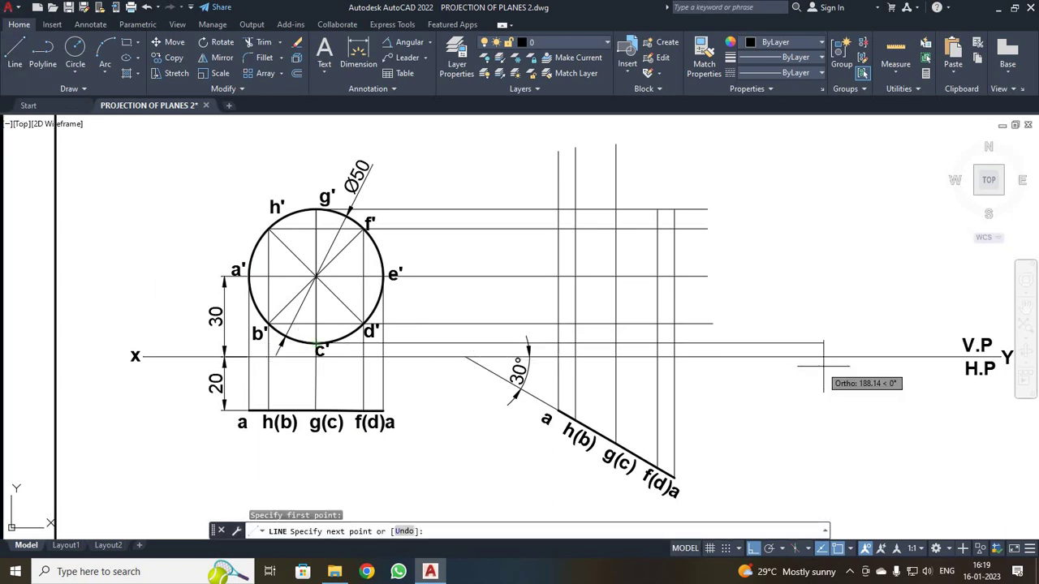
{"action": "left_click", "coordinate": [717, 343]}
{"action": "key", "text": "Escape"}
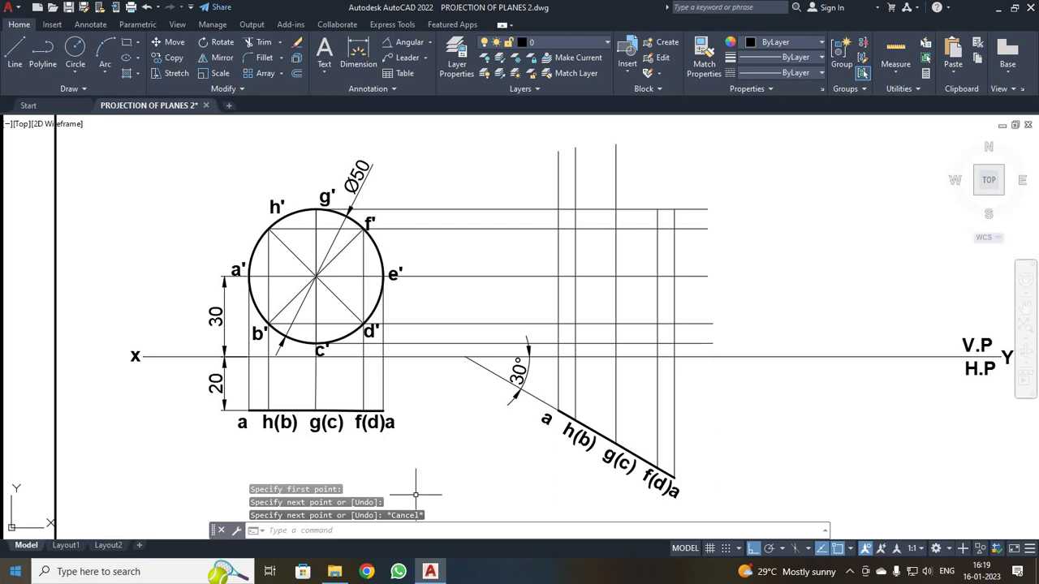
Fit a closed spline through all eight projector intersections, starting and ending at the leftmost
{"action": "left_click", "coordinate": [85, 88]}
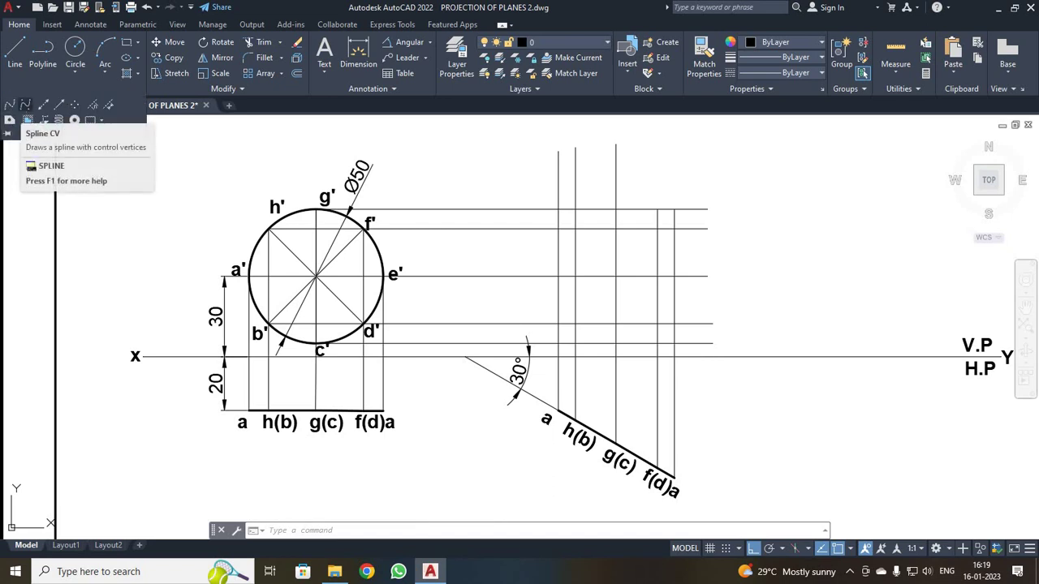
{"action": "left_click", "coordinate": [332, 531]}
{"action": "type", "text": "spline"}
{"action": "key", "text": "Return"}
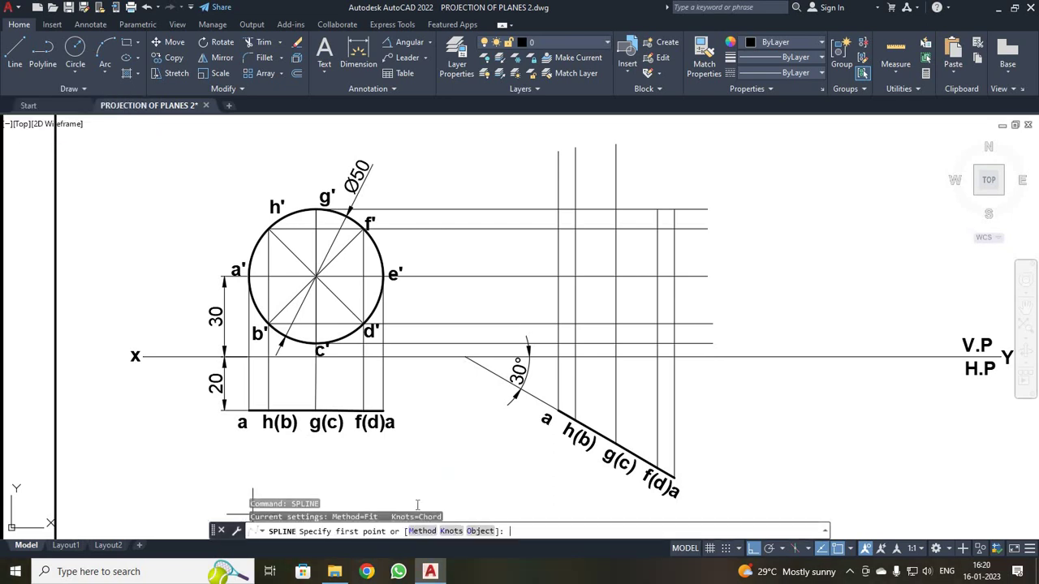
{"action": "left_click", "coordinate": [558, 277]}
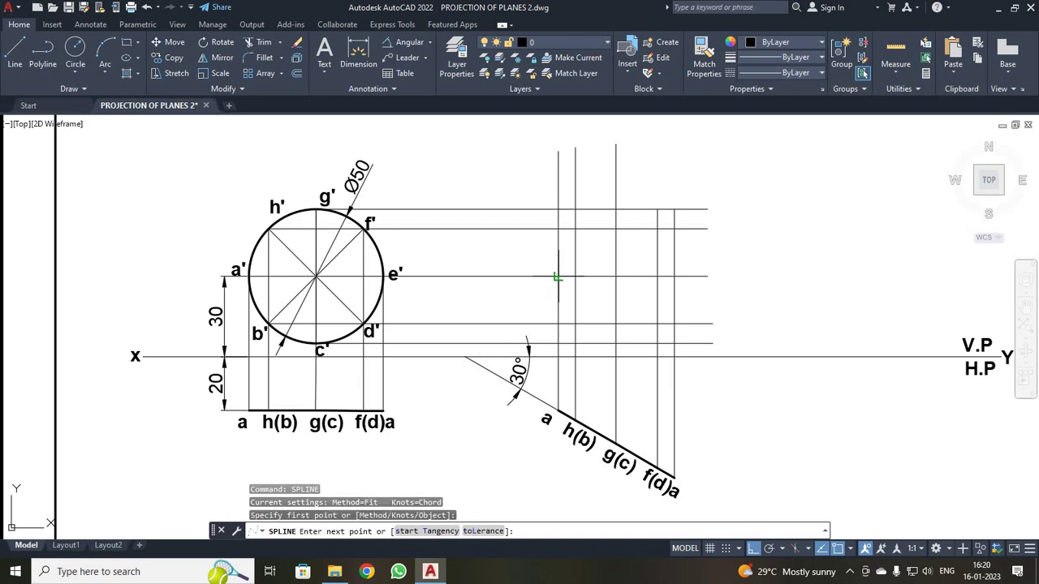
{"action": "left_click", "coordinate": [575, 324]}
{"action": "left_click", "coordinate": [616, 343]}
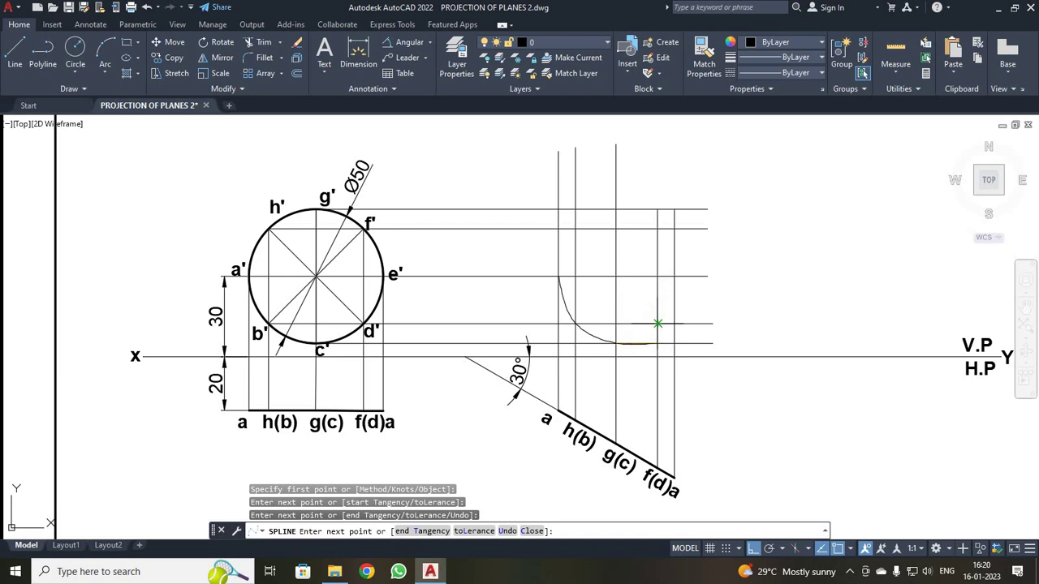
{"action": "left_click", "coordinate": [657, 323]}
{"action": "left_click", "coordinate": [674, 277]}
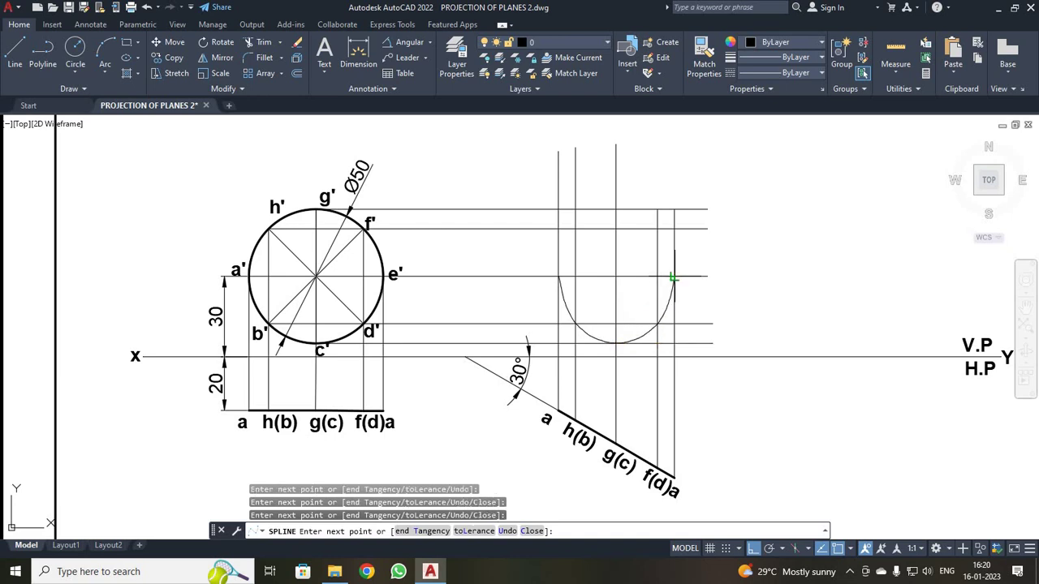
{"action": "left_click", "coordinate": [658, 229]}
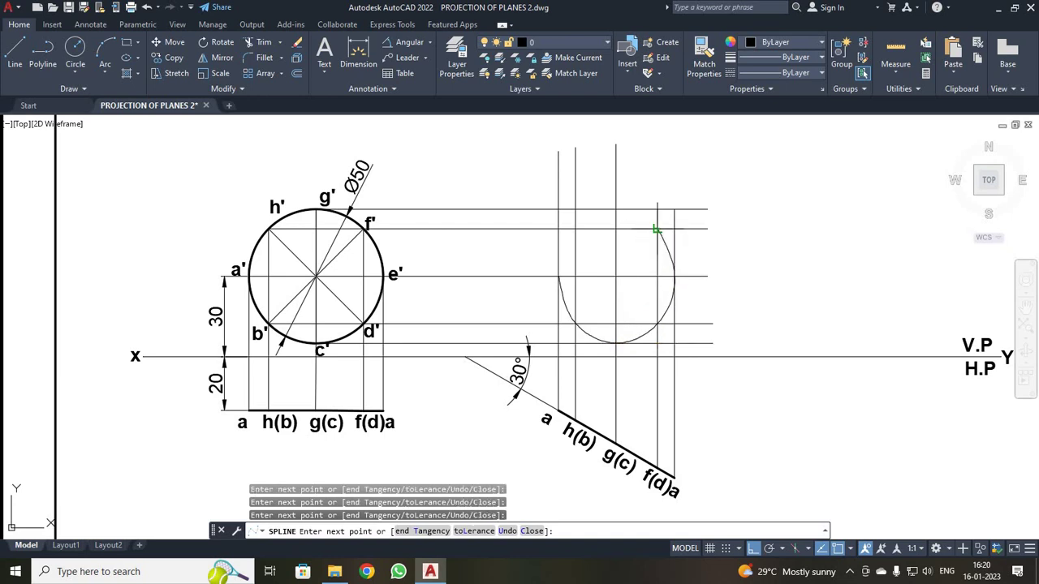
{"action": "left_click", "coordinate": [616, 210]}
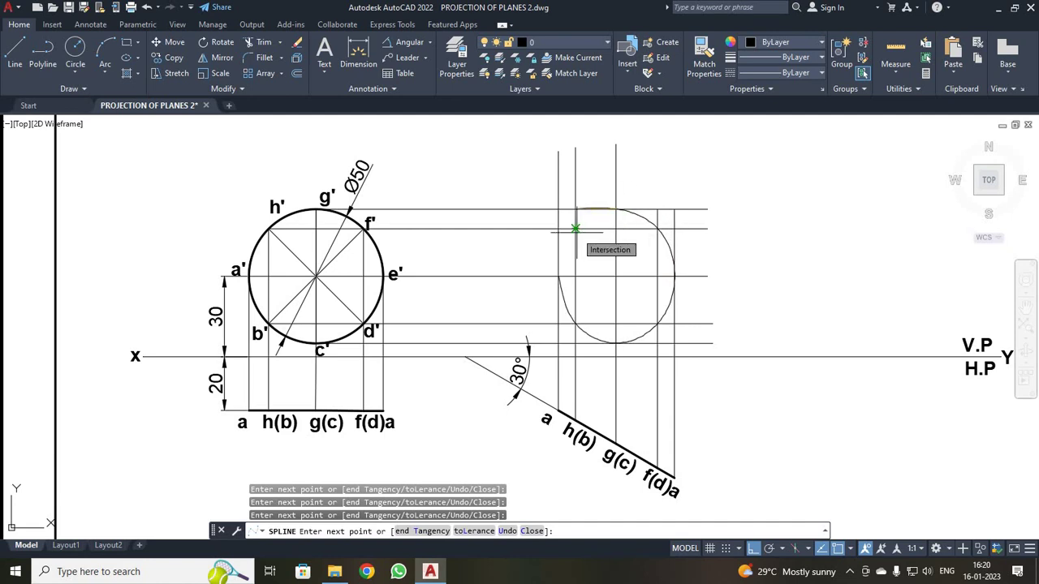
{"action": "left_click", "coordinate": [574, 229]}
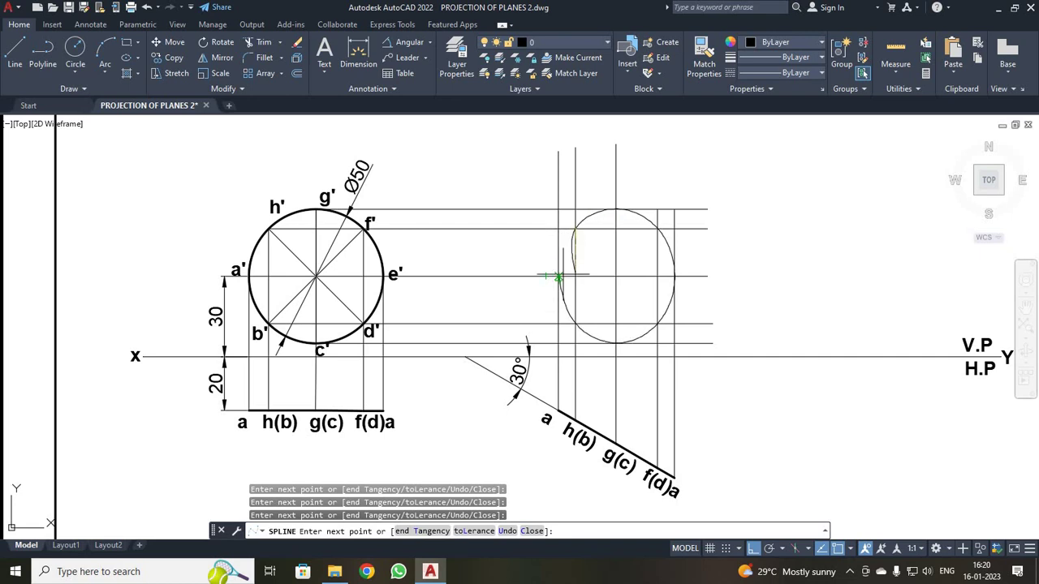
{"action": "left_click", "coordinate": [559, 278]}
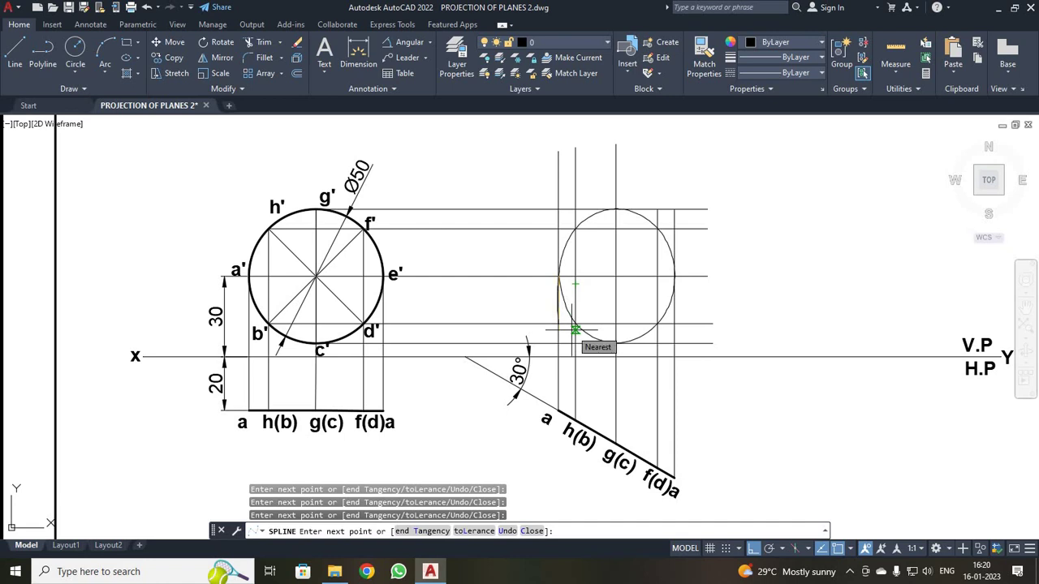
{"action": "key", "text": "Return"}
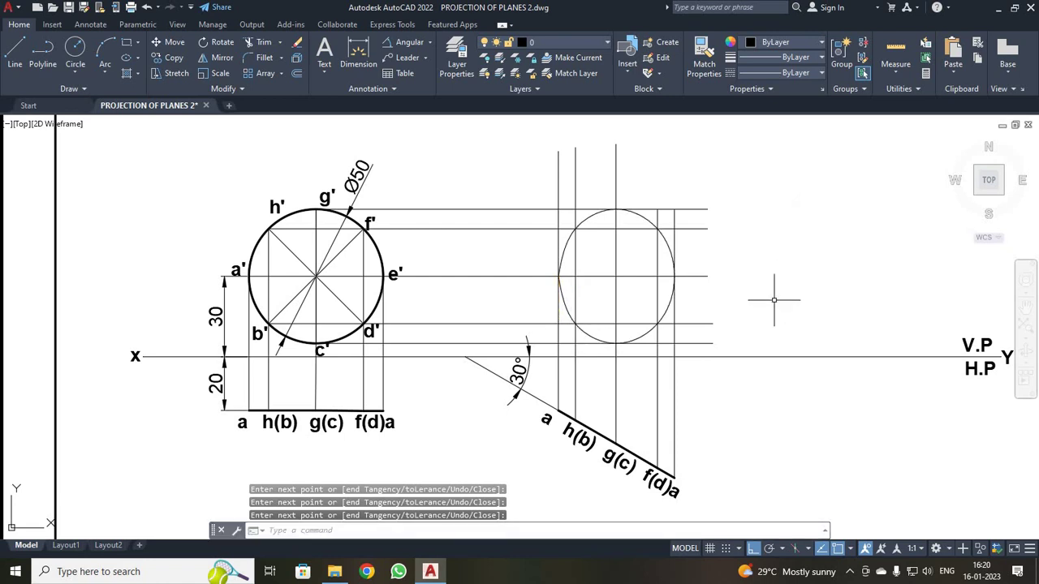
Set the ellipse spline's lineweight to 0.35 mm
{"action": "left_click", "coordinate": [593, 335]}
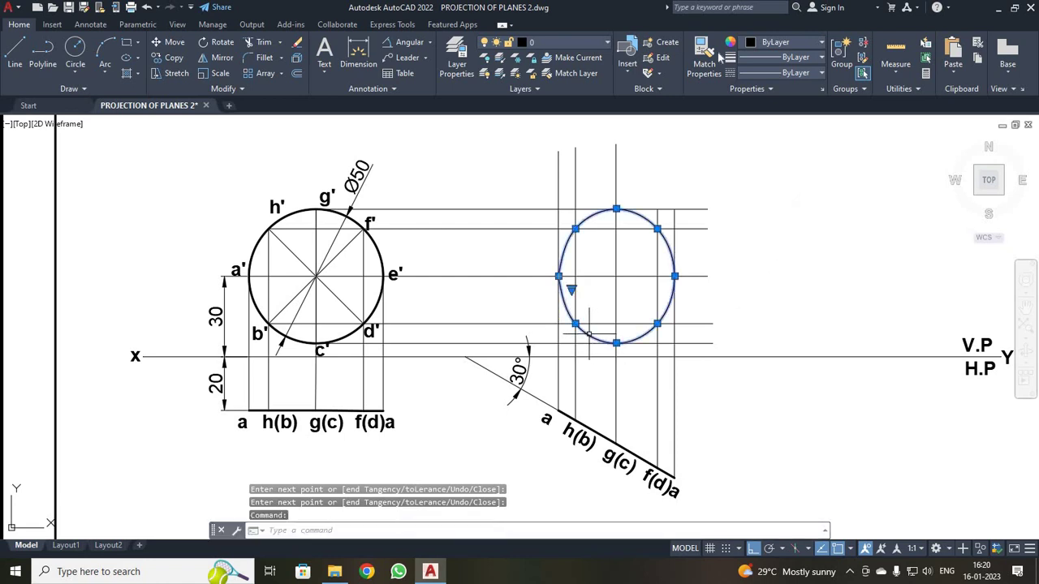
{"action": "left_click", "coordinate": [813, 58]}
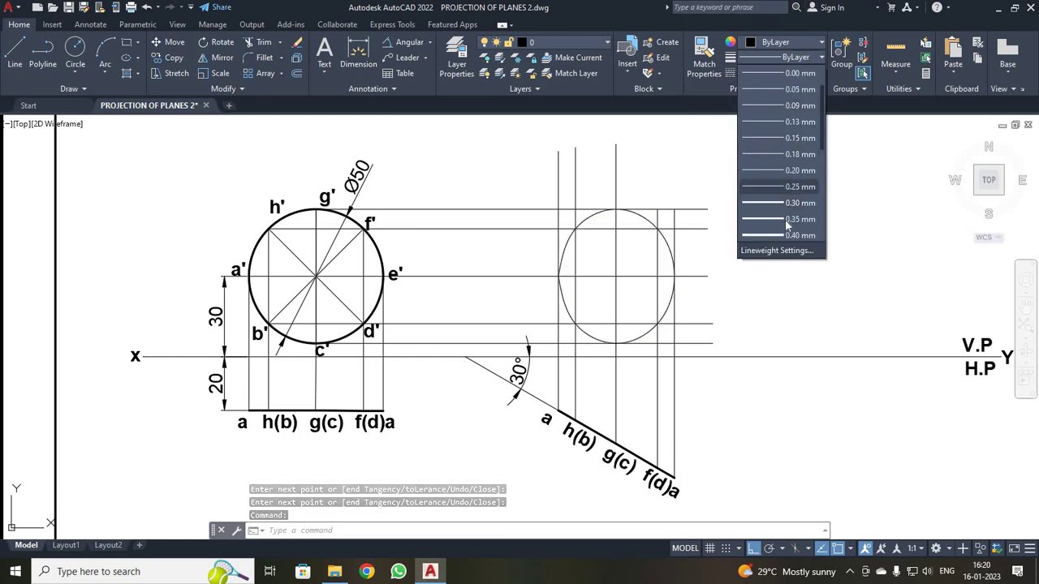
{"action": "left_click", "coordinate": [785, 219]}
{"action": "scroll", "coordinate": [751, 316], "scroll_direction": "up", "scroll_amount": 2}
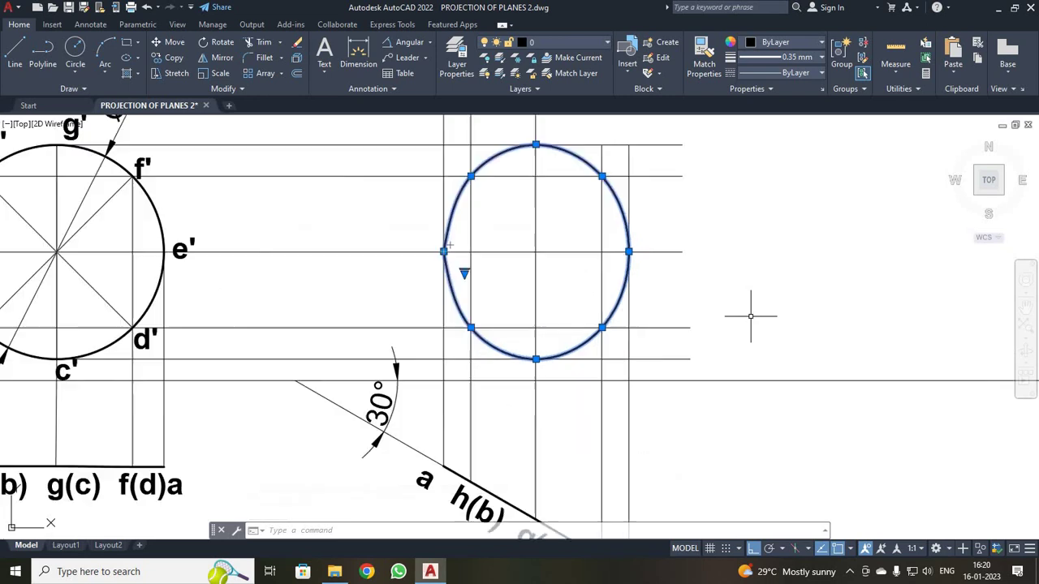
{"action": "scroll", "coordinate": [750, 316], "scroll_direction": "down", "scroll_amount": 2}
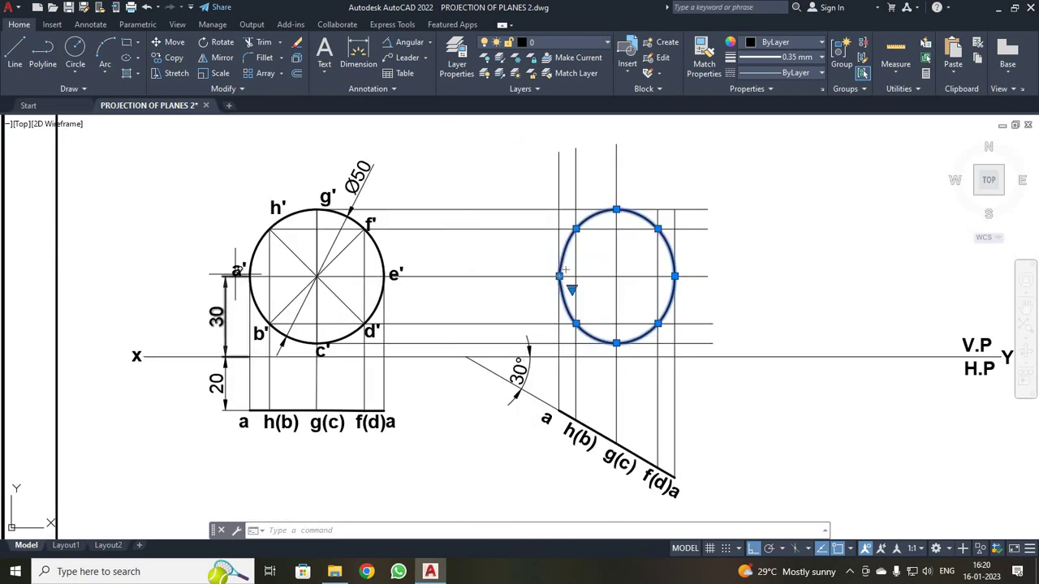
{"action": "key", "text": "Escape"}
Copy the a' label from the front view, using the label as base point
{"action": "left_click", "coordinate": [235, 269]}
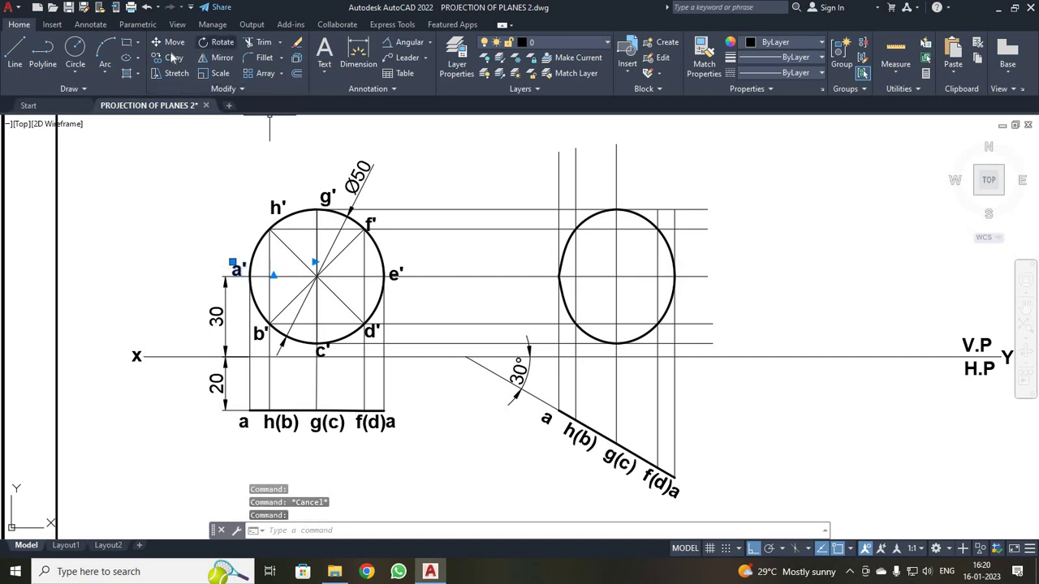
{"action": "left_click", "coordinate": [172, 57]}
{"action": "left_click", "coordinate": [234, 272]}
With Ortho off, place a' label copies at the left, lower, bottom, right and top ellipse points
{"action": "scroll", "coordinate": [538, 271], "scroll_direction": "up", "scroll_amount": 2}
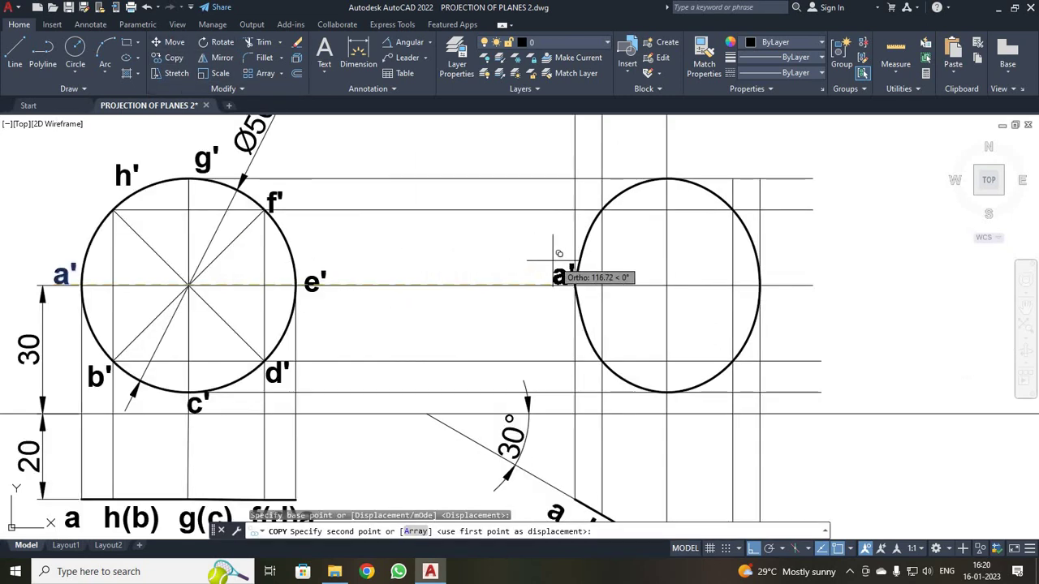
{"action": "scroll", "coordinate": [554, 262], "scroll_direction": "up", "scroll_amount": 2}
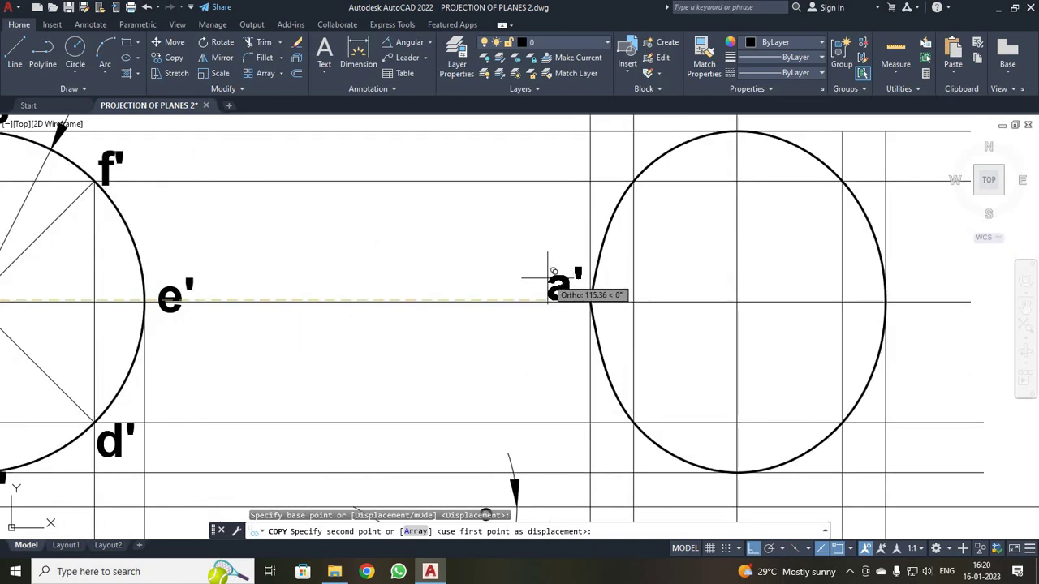
{"action": "key", "text": "F8"}
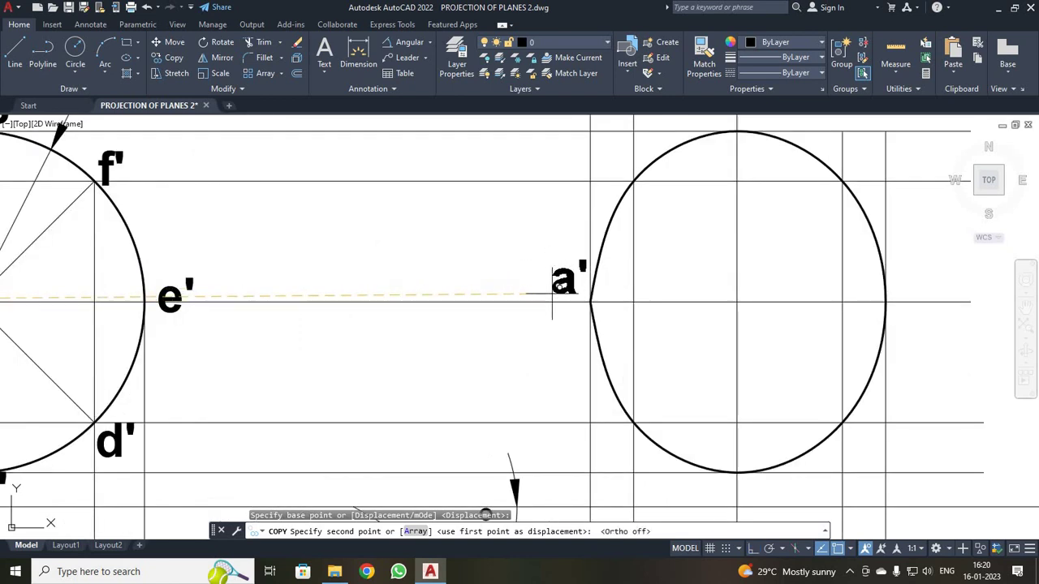
{"action": "left_click", "coordinate": [547, 295]}
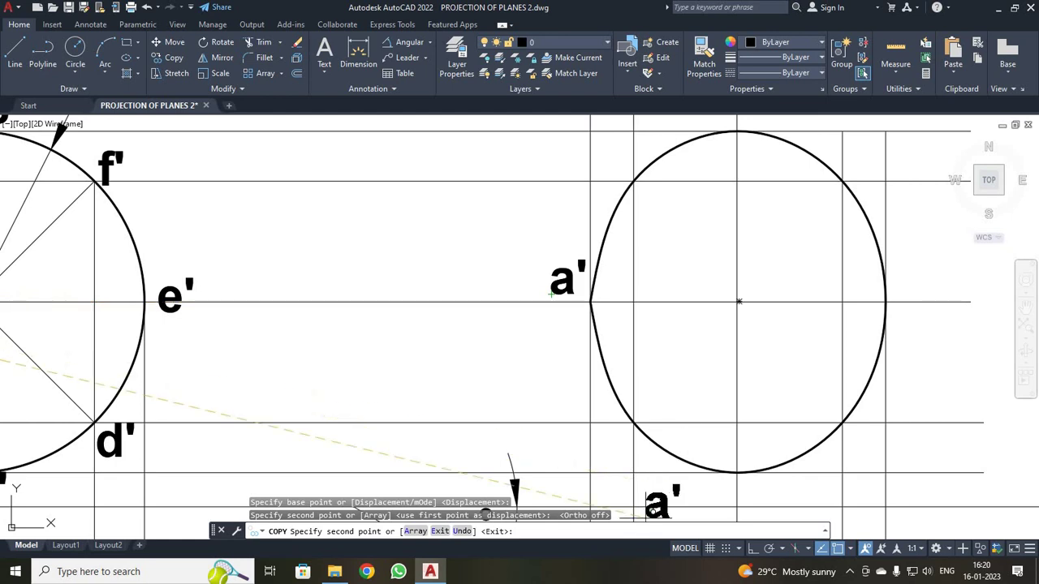
{"action": "left_click", "coordinate": [587, 459]}
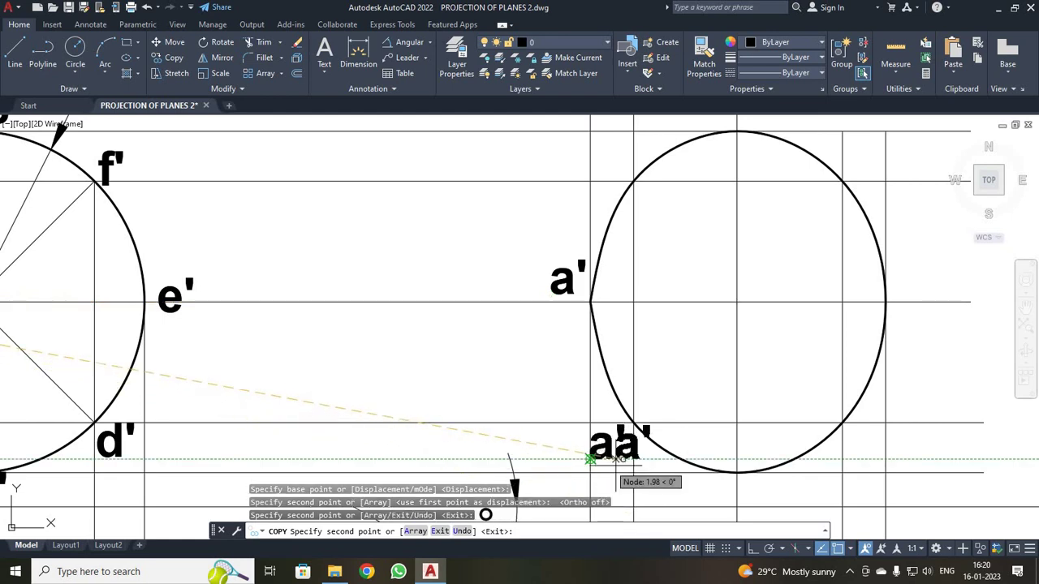
{"action": "left_click", "coordinate": [747, 506]}
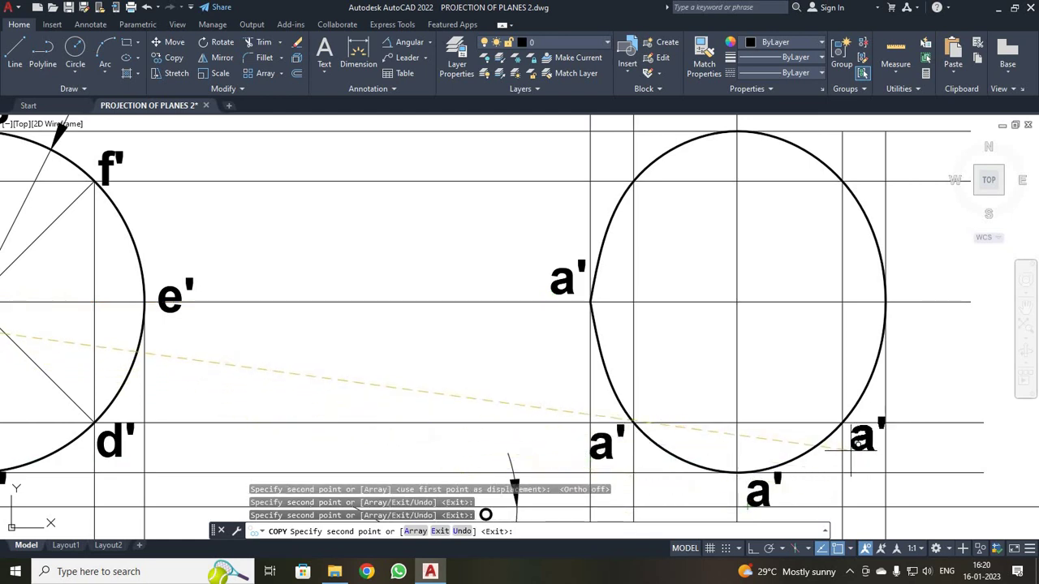
{"action": "left_click", "coordinate": [851, 452]}
{"action": "left_click", "coordinate": [898, 334]}
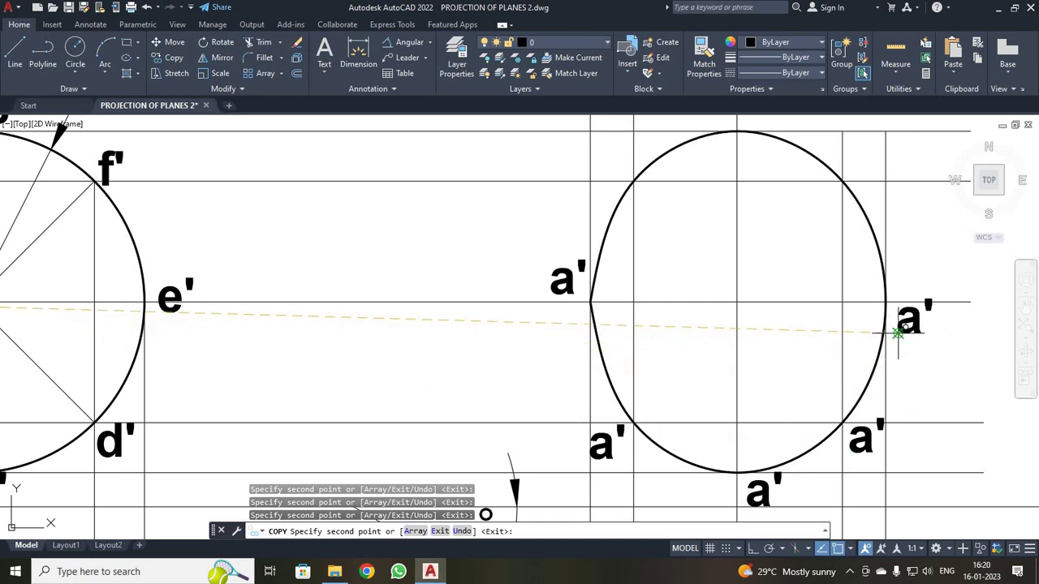
{"action": "scroll", "coordinate": [788, 143], "scroll_direction": "down", "scroll_amount": 2}
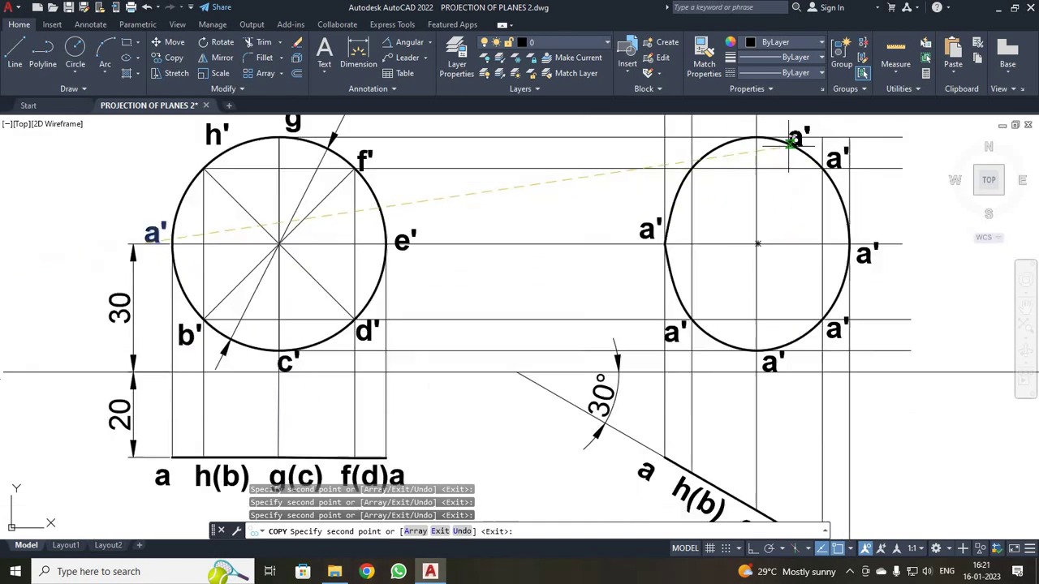
{"action": "left_click", "coordinate": [774, 138]}
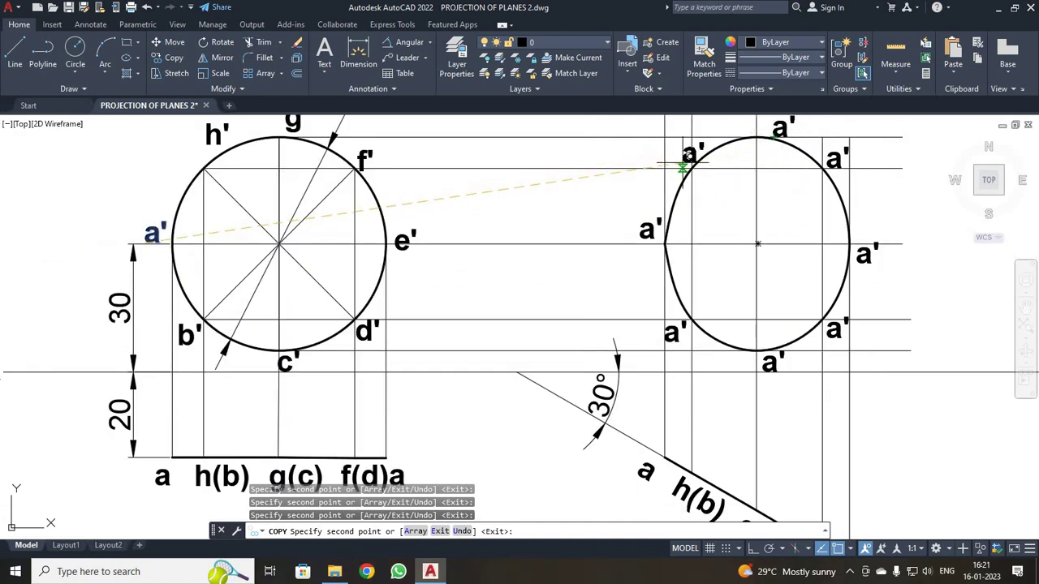
{"action": "key", "text": "Escape"}
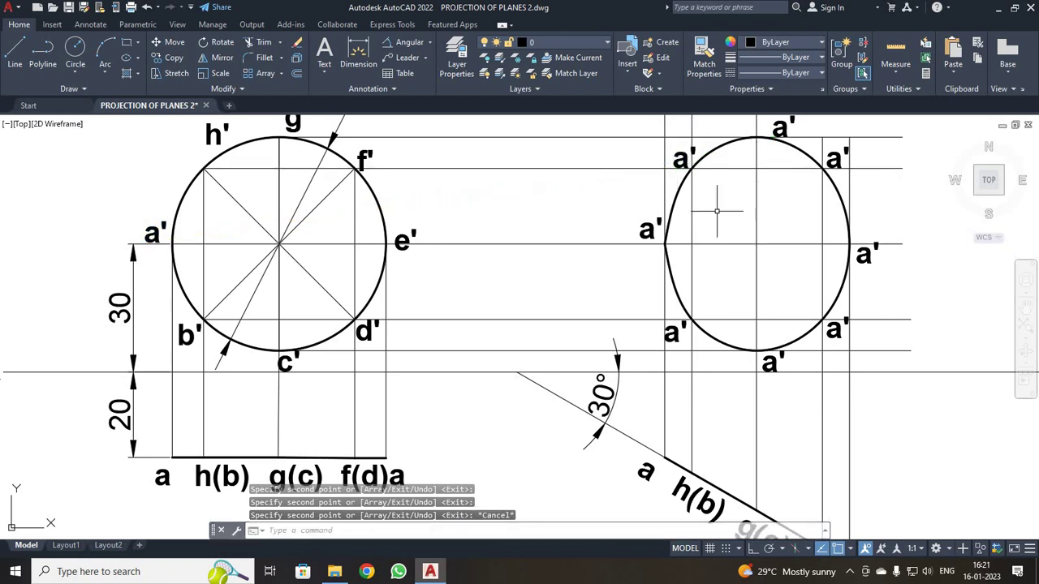
Rename the left a' label to a1' and move it beside the ellipse's left end
{"action": "left_click", "coordinate": [647, 232]}
{"action": "double_click", "coordinate": [646, 231]}
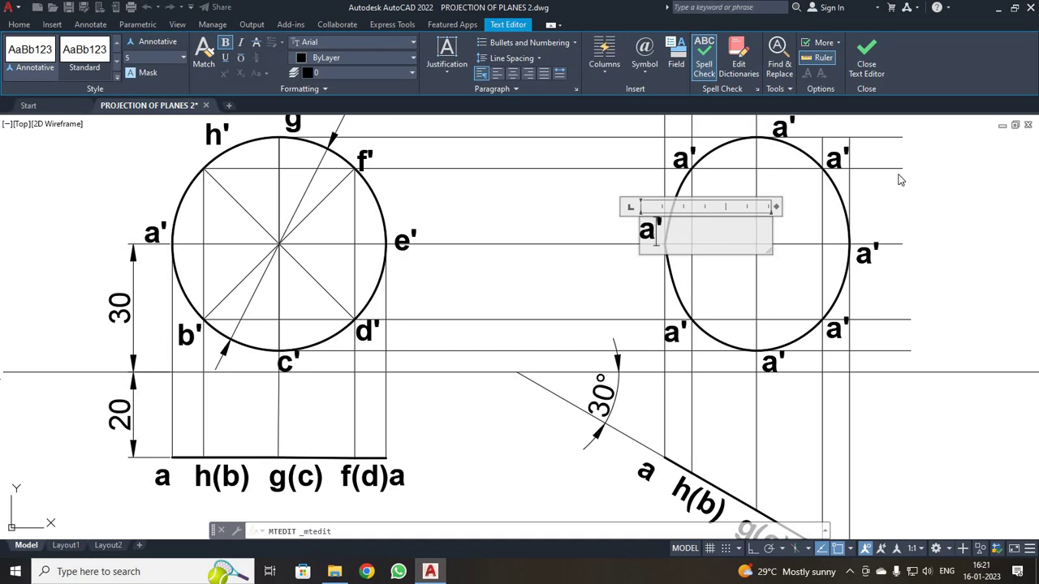
{"action": "left_click", "coordinate": [860, 65]}
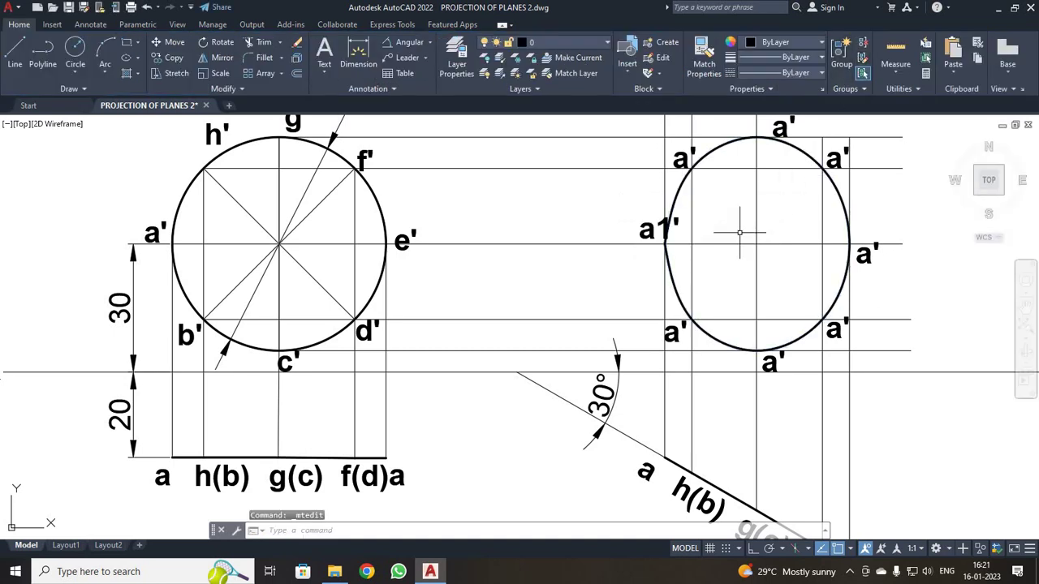
{"action": "left_click", "coordinate": [645, 233]}
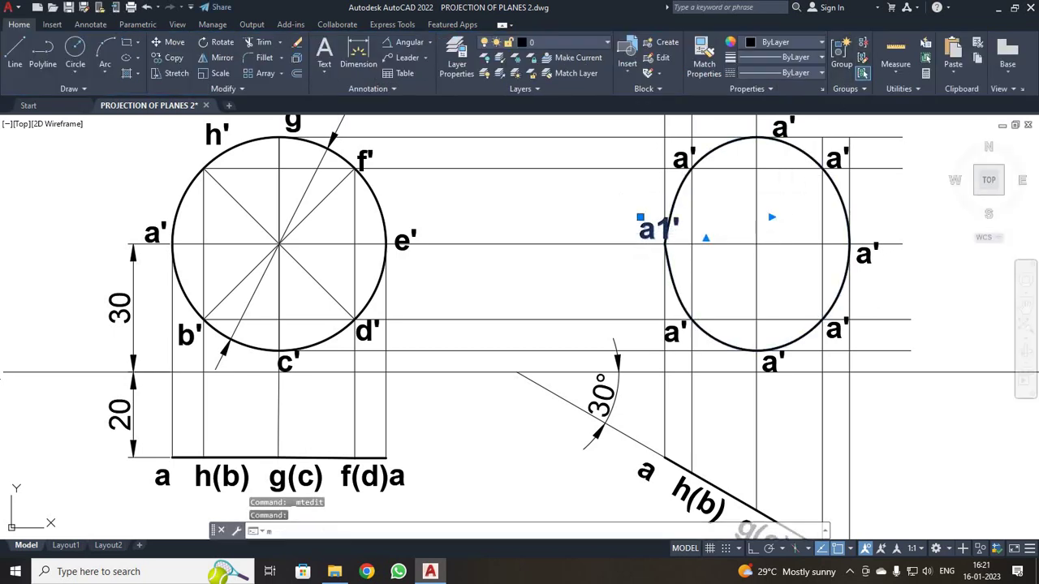
{"action": "type", "text": "m"}
{"action": "key", "text": "Return"}
{"action": "left_click", "coordinate": [643, 232]}
{"action": "left_click", "coordinate": [621, 237]}
Relabel the lower-left, bottom and lower-right a' labels as b1', c1' and d1'
{"action": "double_click", "coordinate": [680, 338]}
{"action": "double_click", "coordinate": [670, 339]}
{"action": "type", "text": "b2"}
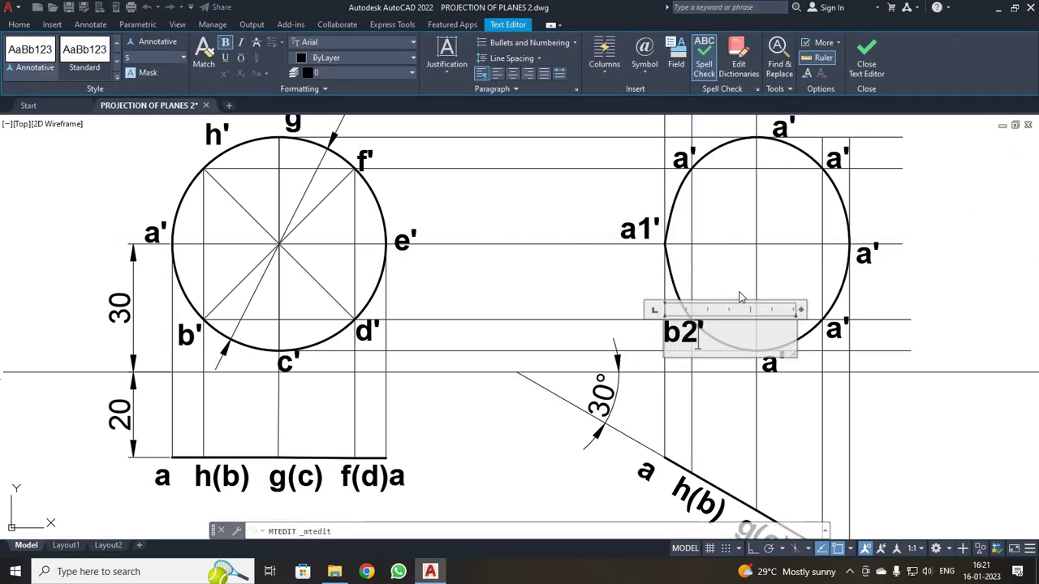
{"action": "key", "text": "BackSpace"}
{"action": "type", "text": "1"}
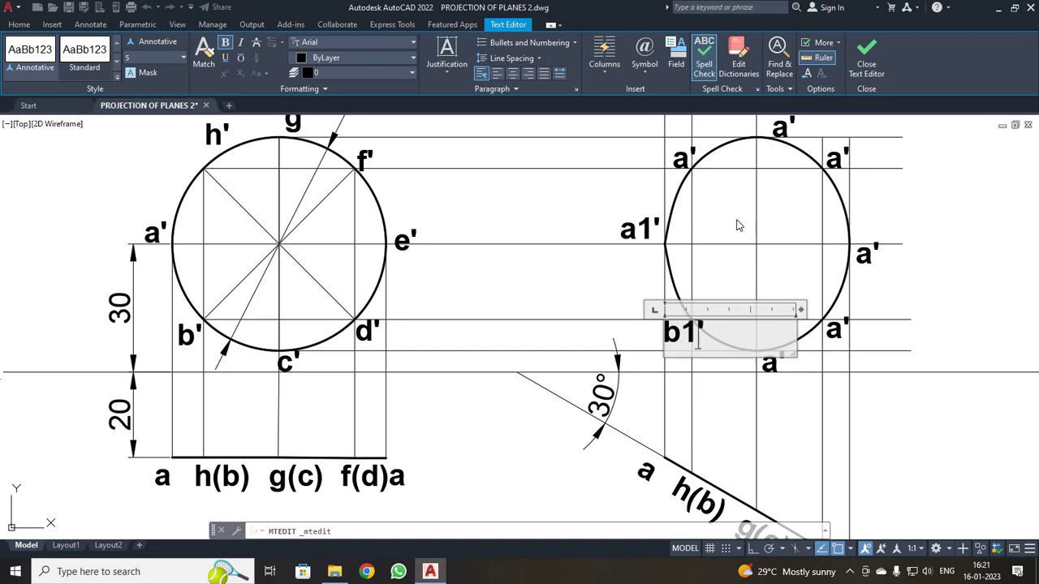
{"action": "left_click", "coordinate": [870, 58]}
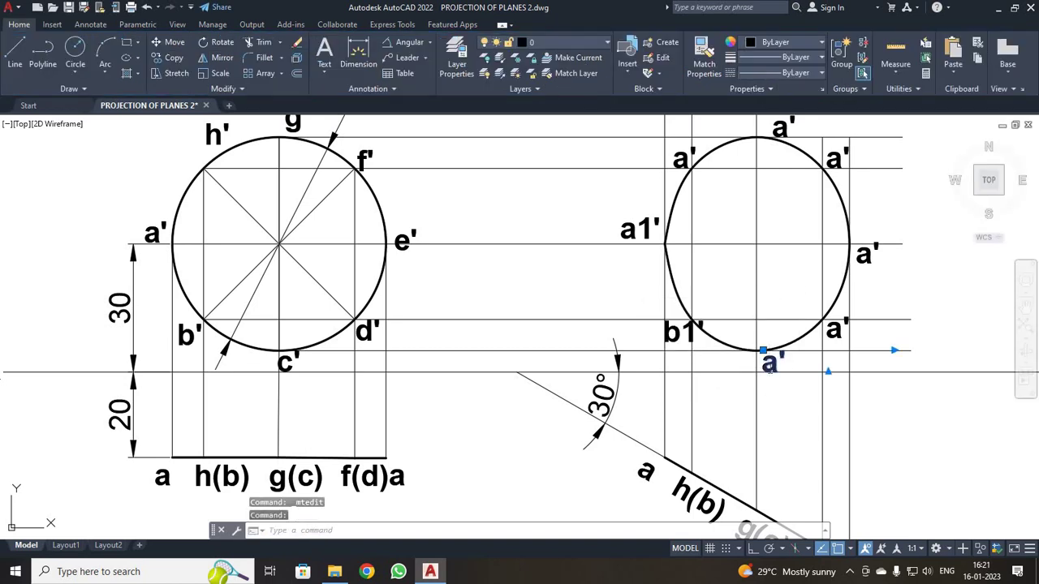
{"action": "double_click", "coordinate": [769, 365]}
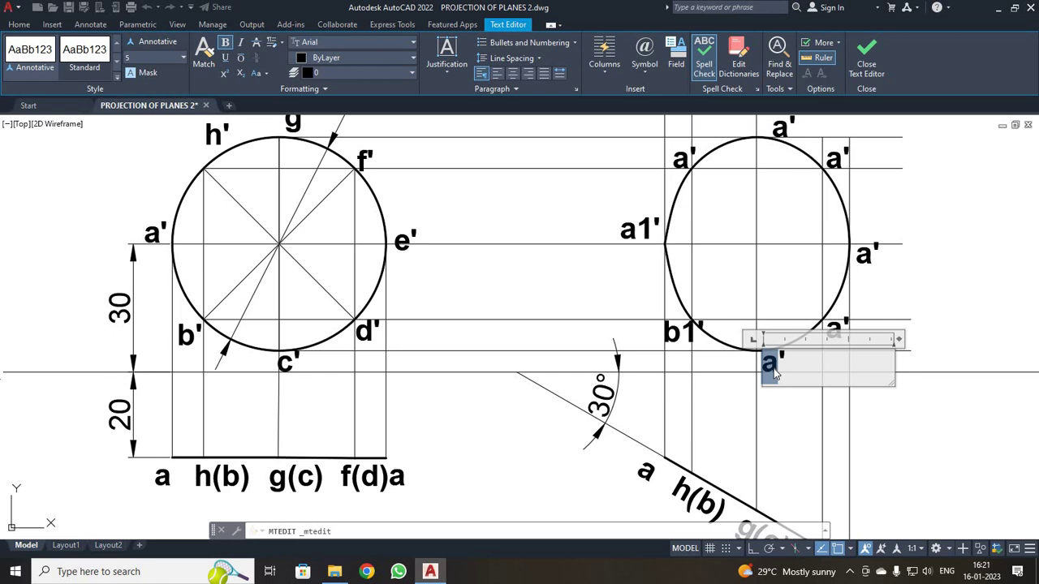
{"action": "type", "text": "c1"}
{"action": "left_click", "coordinate": [866, 51]}
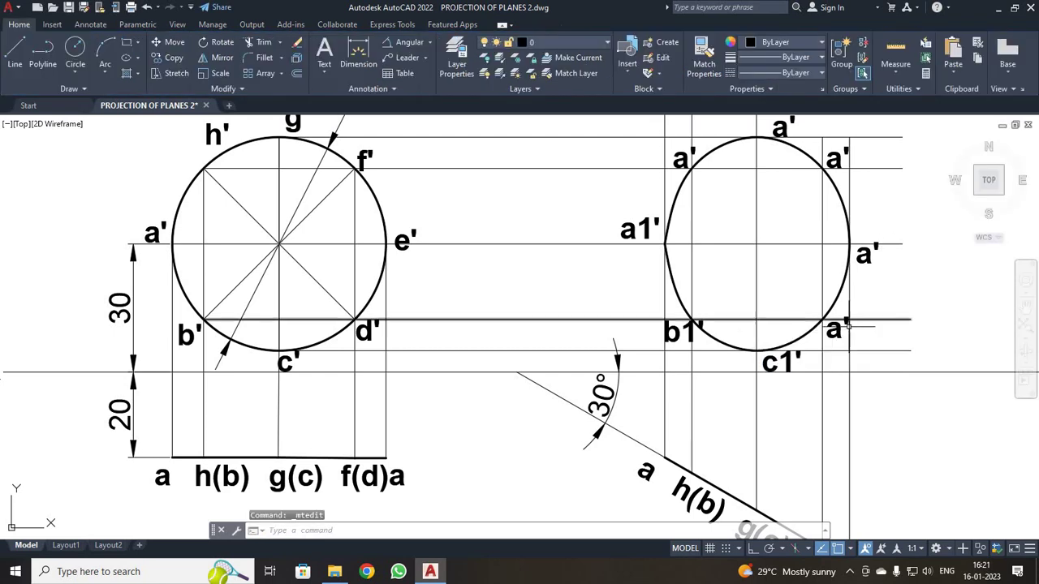
{"action": "double_click", "coordinate": [836, 331]}
{"action": "type", "text": "d"}
{"action": "left_click", "coordinate": [866, 51]}
Relabel the right-side and upper-right a' labels as e1' and f1'
{"action": "left_click", "coordinate": [865, 254]}
{"action": "left_click", "coordinate": [863, 253]}
{"action": "left_click_drag", "start_coordinate": [857, 252], "coordinate": [867, 262]}
{"action": "type", "text": "e1"}
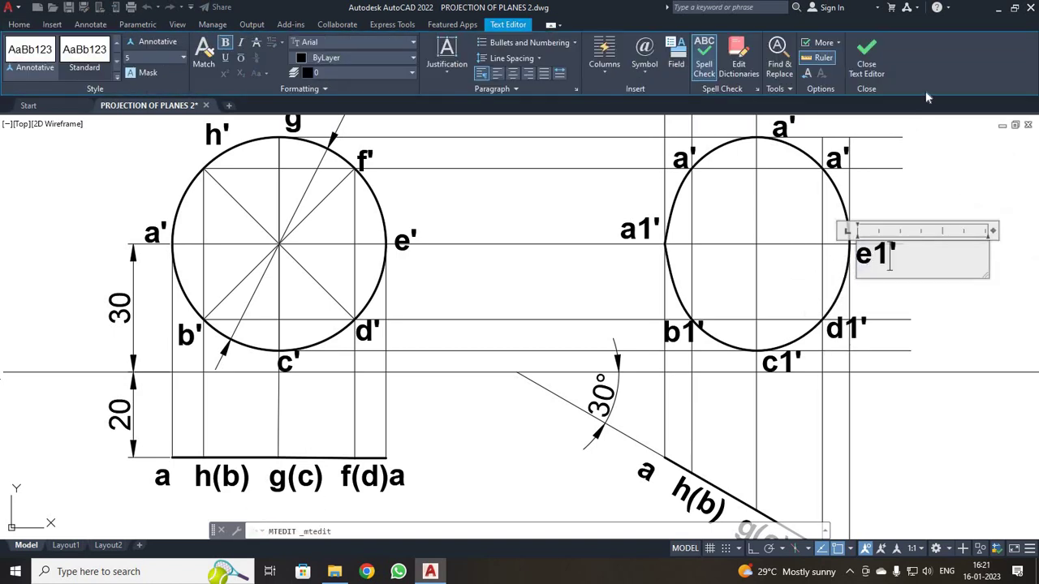
{"action": "left_click", "coordinate": [866, 53]}
{"action": "double_click", "coordinate": [834, 159]}
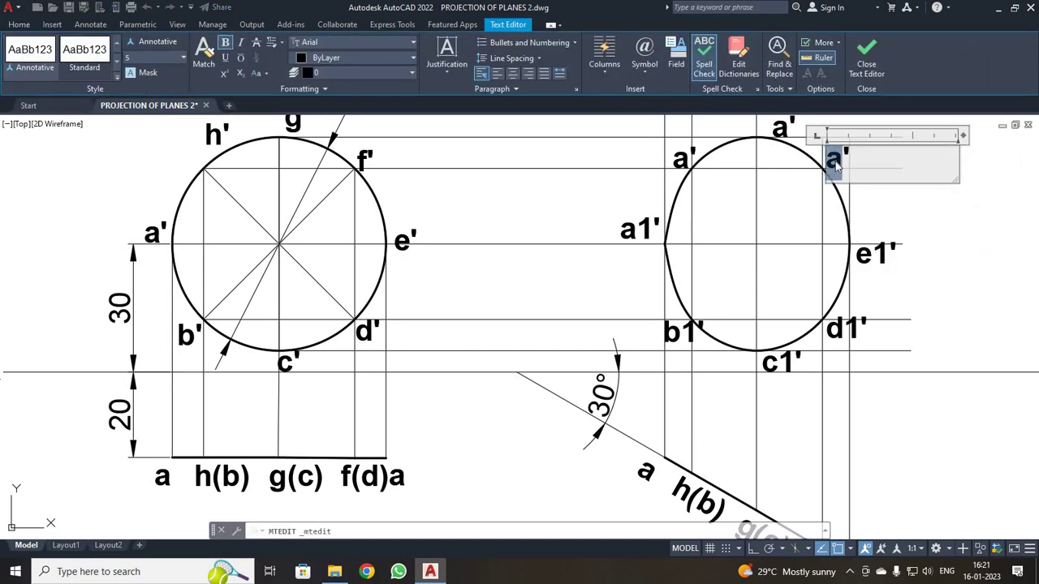
{"action": "type", "text": "f1"}
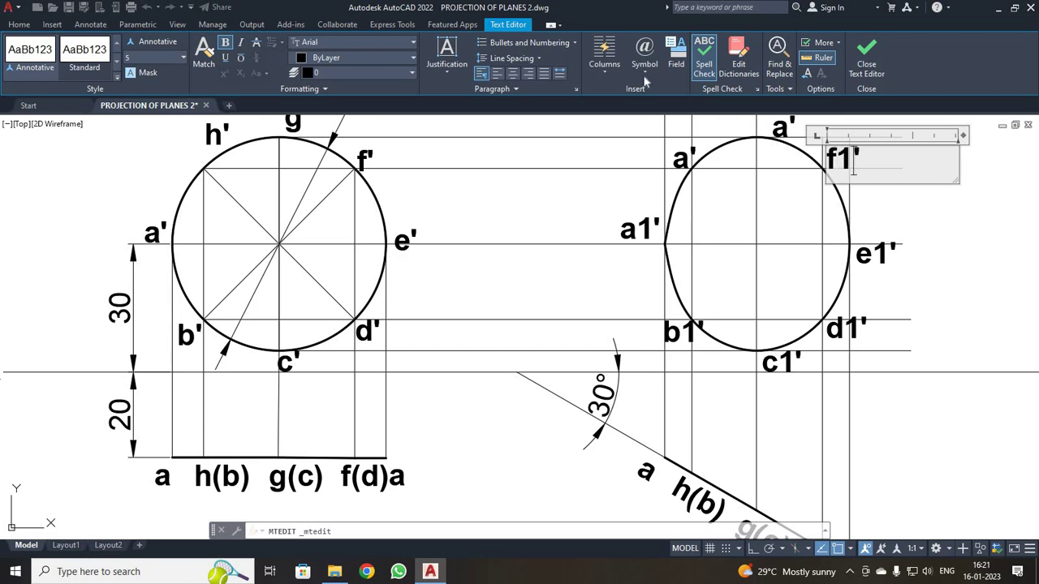
{"action": "left_click", "coordinate": [867, 60]}
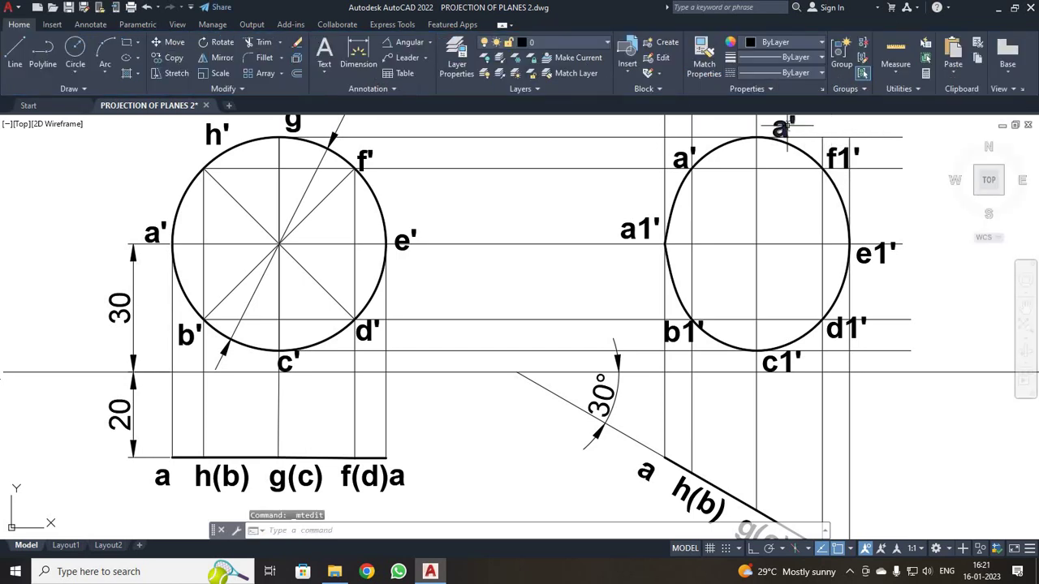
Relabel the top and upper-left a' labels as g1' and h1'
{"action": "double_click", "coordinate": [780, 128]}
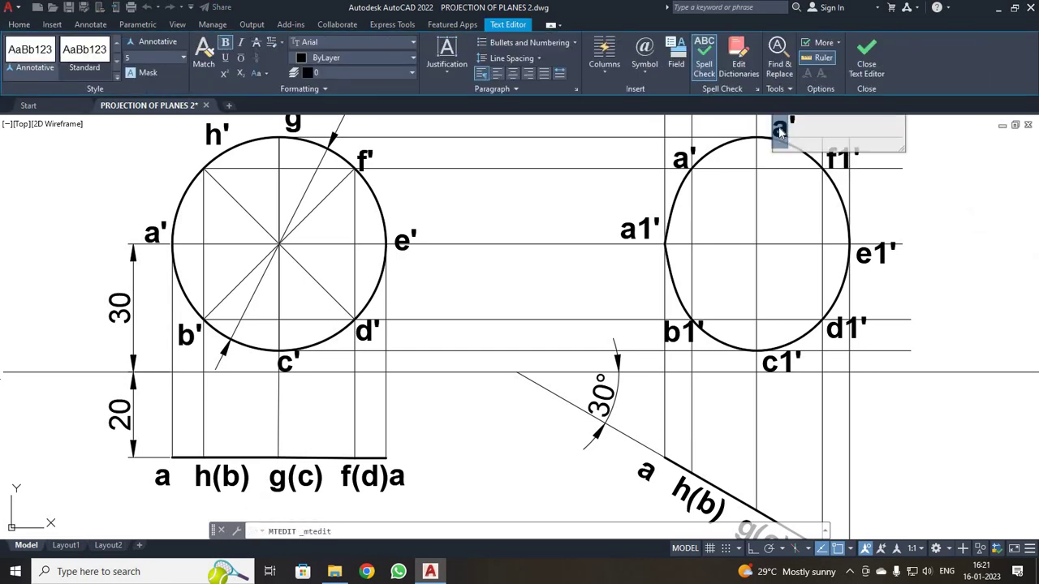
{"action": "type", "text": "g1"}
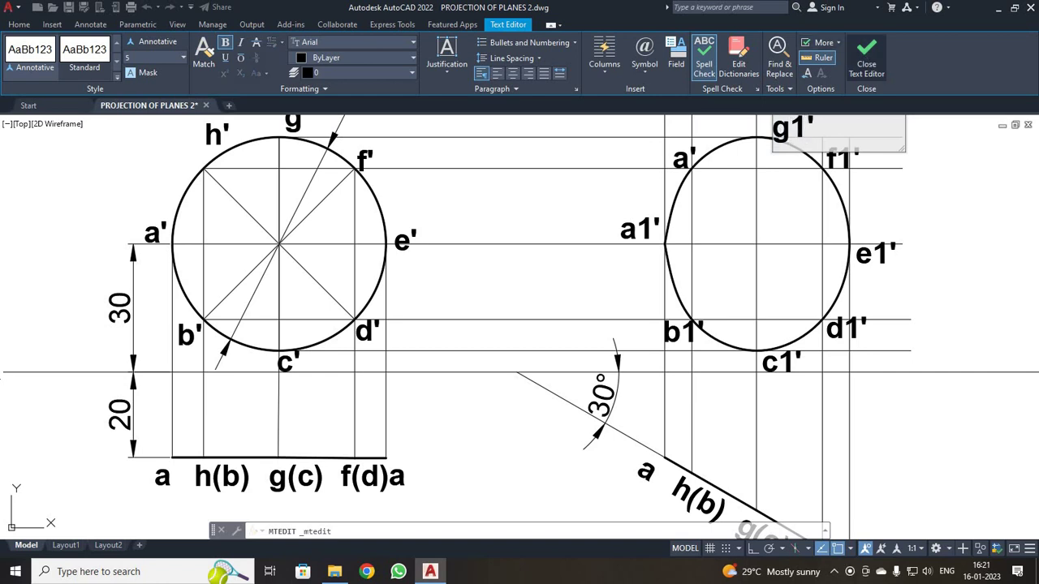
{"action": "left_click", "coordinate": [866, 60]}
{"action": "double_click", "coordinate": [681, 158]}
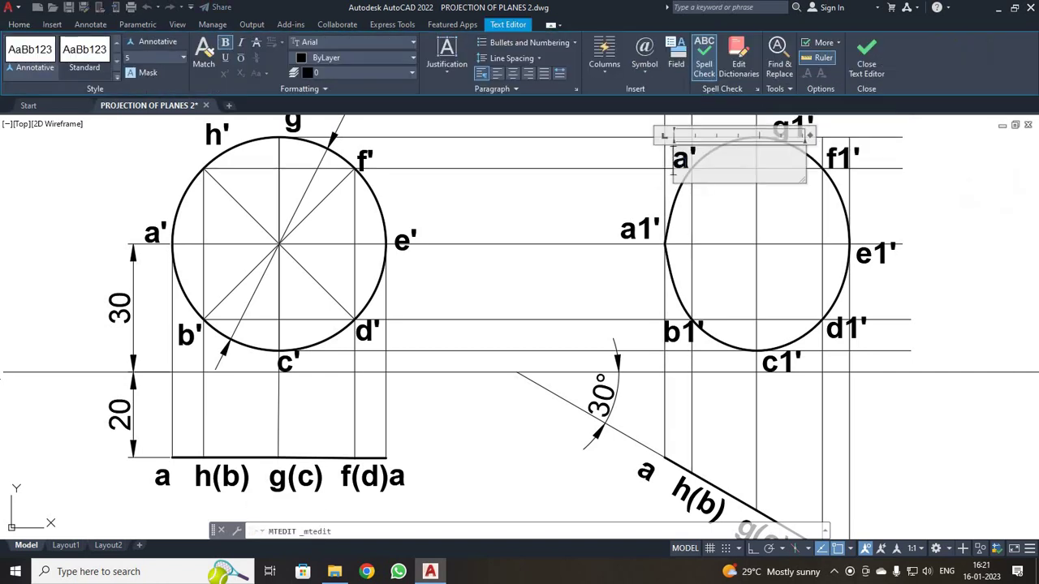
{"action": "type", "text": "h1"}
{"action": "left_click", "coordinate": [867, 60]}
Zoom Window onto the ellipse and its labels
{"action": "scroll", "coordinate": [808, 240], "scroll_direction": "down", "scroll_amount": 2}
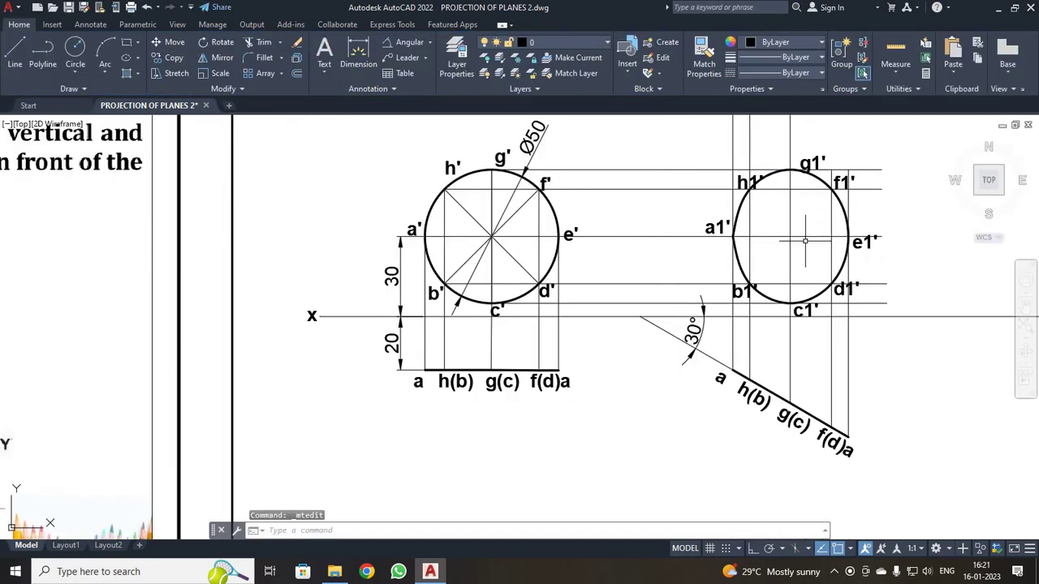
{"action": "type", "text": "z"}
{"action": "key", "text": "Return"}
{"action": "type", "text": "w"}
{"action": "key", "text": "Return"}
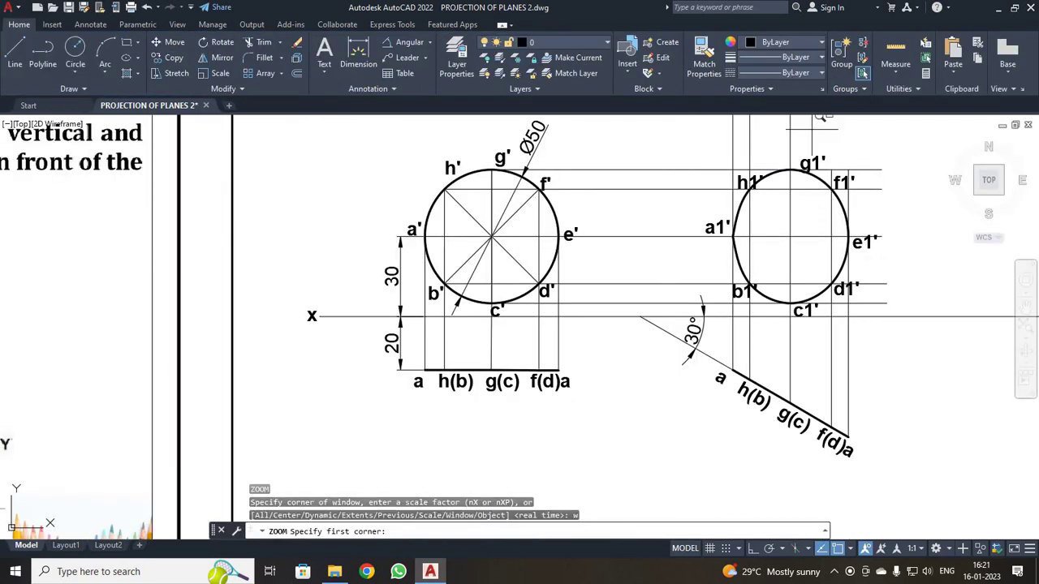
{"action": "left_click", "coordinate": [701, 148]}
{"action": "left_click", "coordinate": [907, 358]}
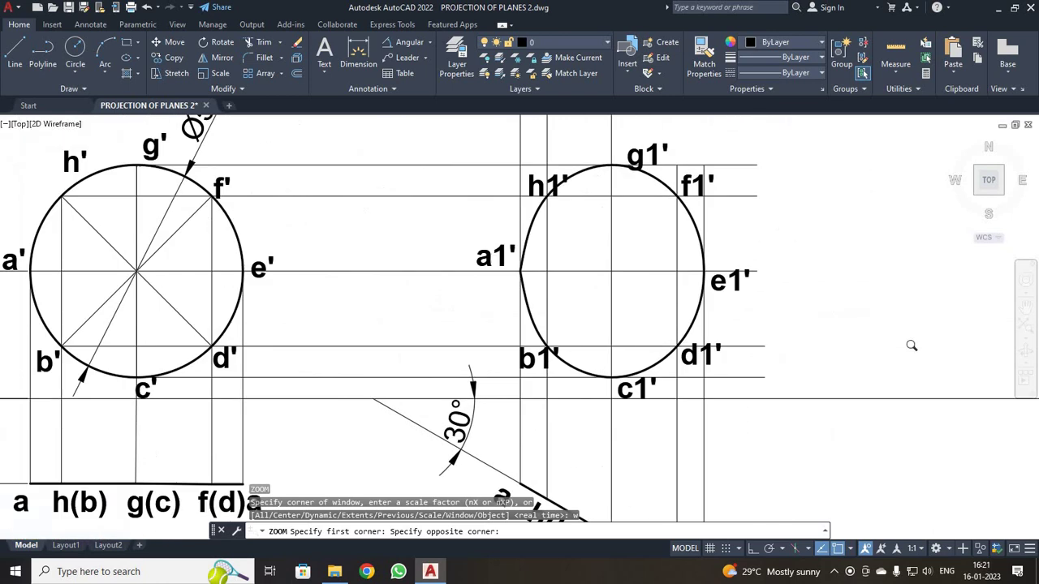
{"action": "key", "text": "Escape"}
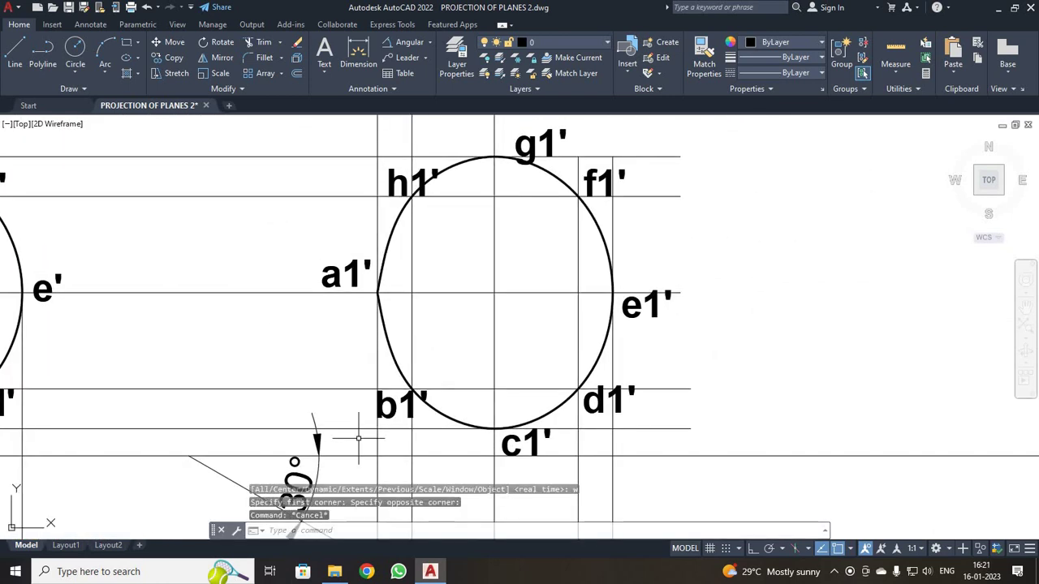
Move b1' just left of the ellipse and g1' centred above its top
{"action": "left_click", "coordinate": [380, 420]}
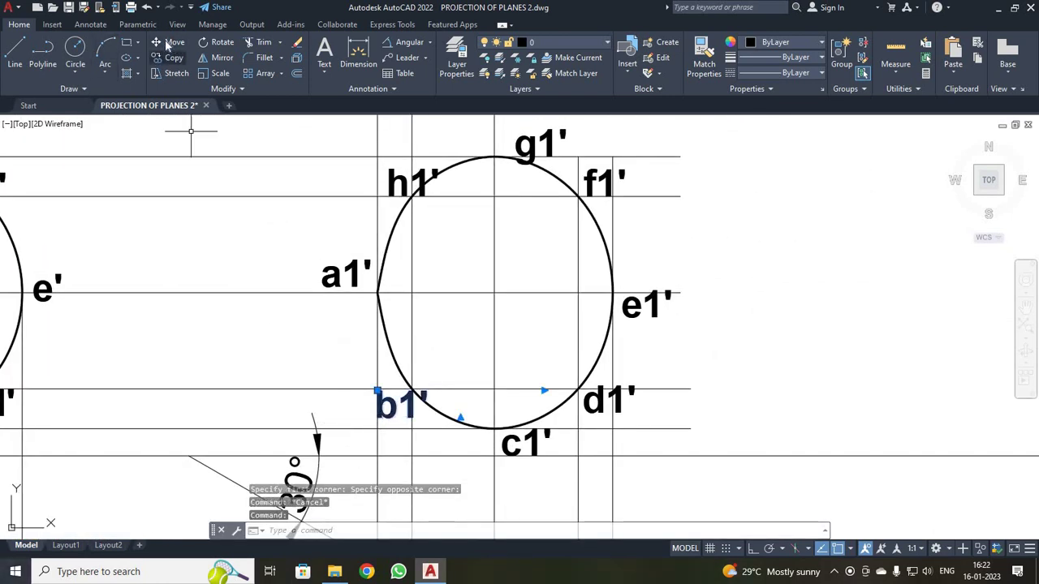
{"action": "left_click", "coordinate": [167, 41]}
{"action": "left_click", "coordinate": [376, 417]}
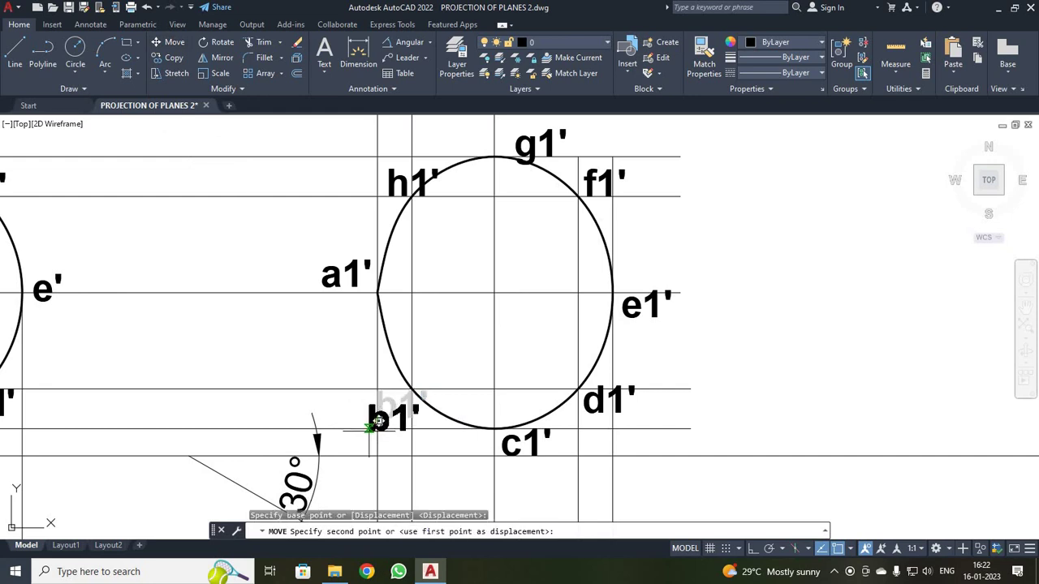
{"action": "left_click", "coordinate": [366, 426]}
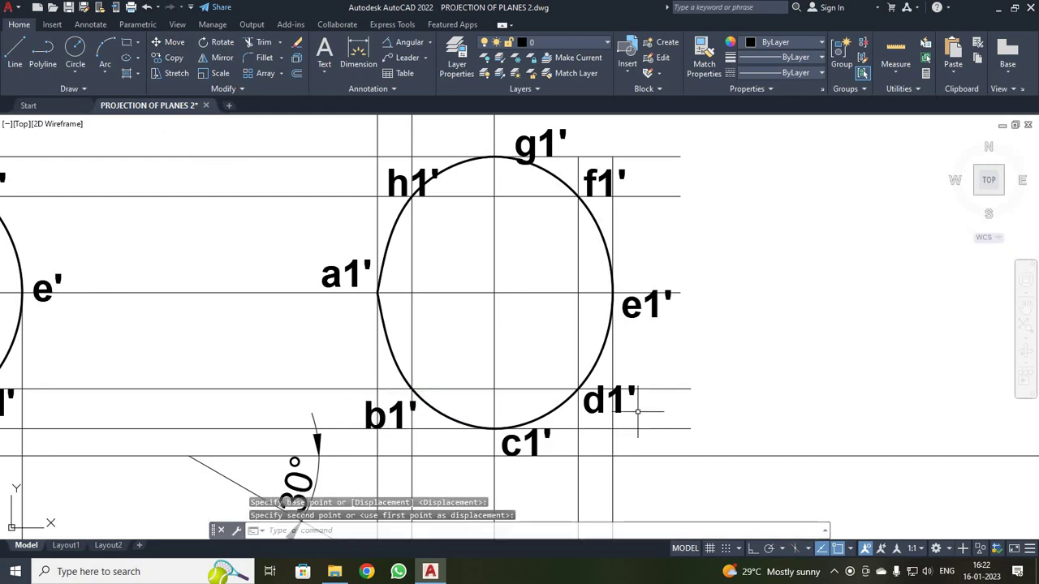
{"action": "left_click", "coordinate": [549, 131]}
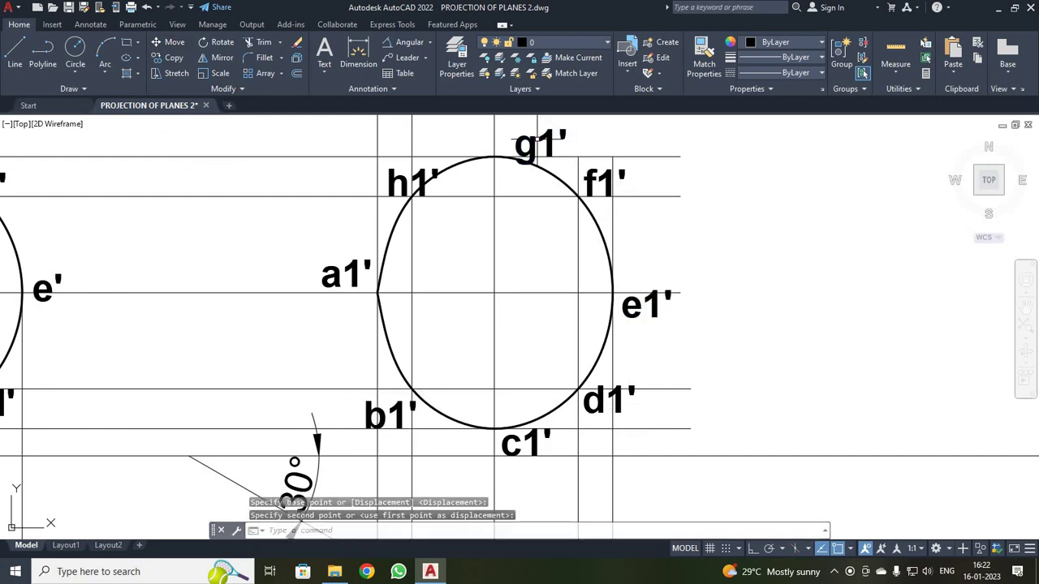
{"action": "left_click", "coordinate": [169, 42]}
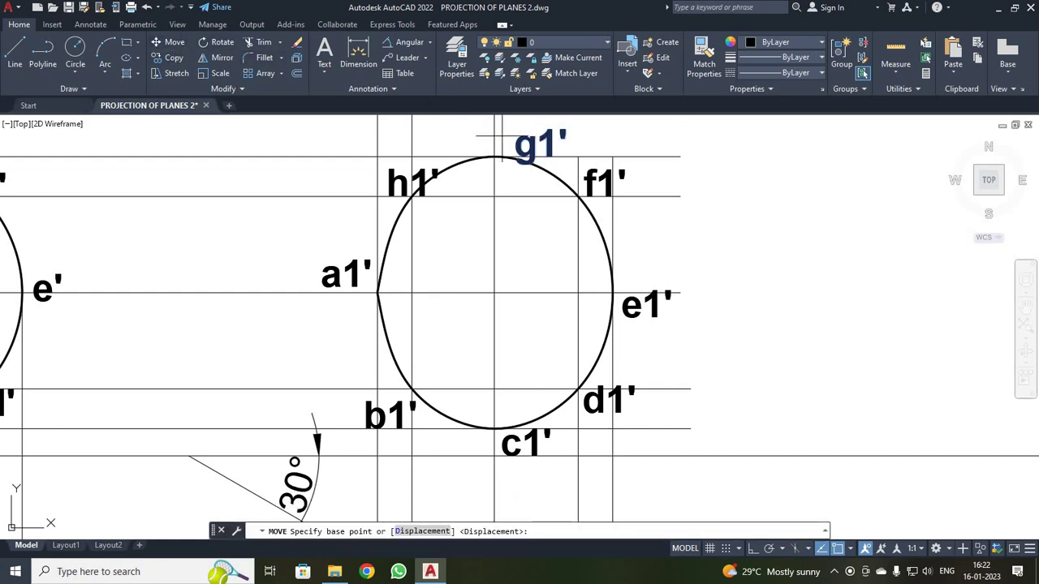
{"action": "left_click", "coordinate": [514, 128]}
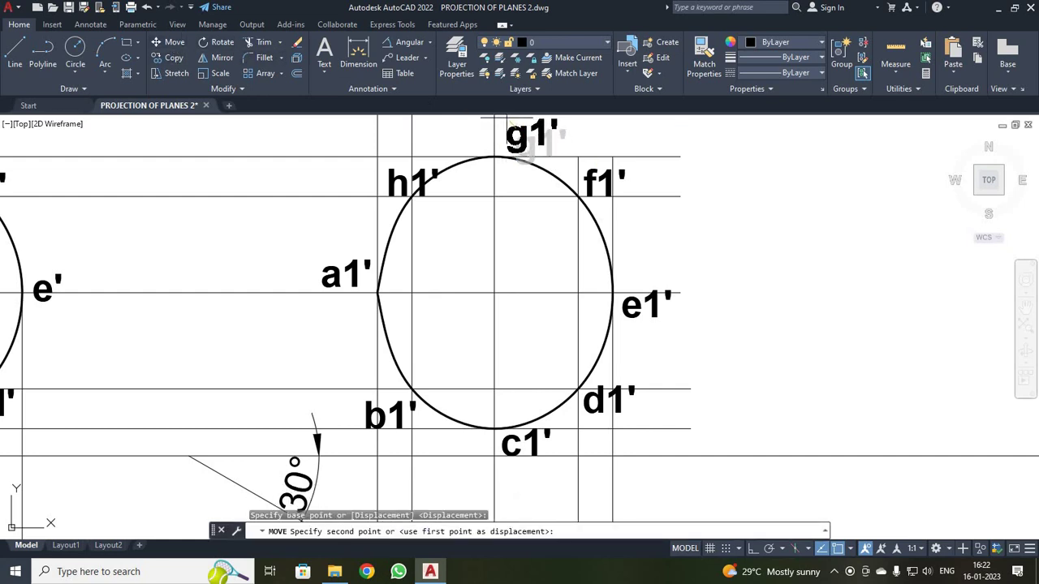
{"action": "left_click", "coordinate": [506, 129]}
Move the h1' label up-left, clear of the ellipse outline
{"action": "left_click", "coordinate": [395, 184]}
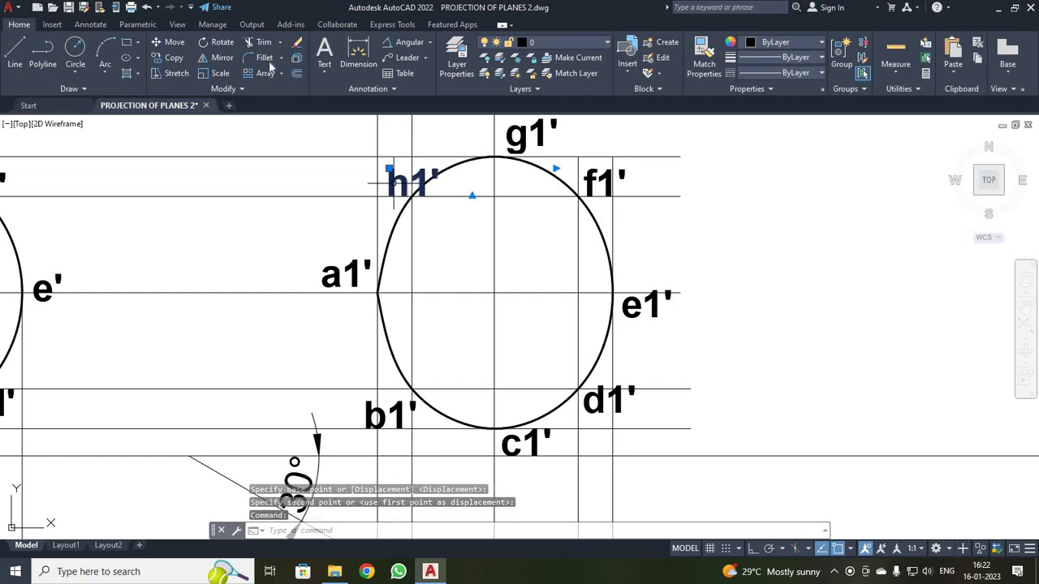
{"action": "key", "text": "space"}
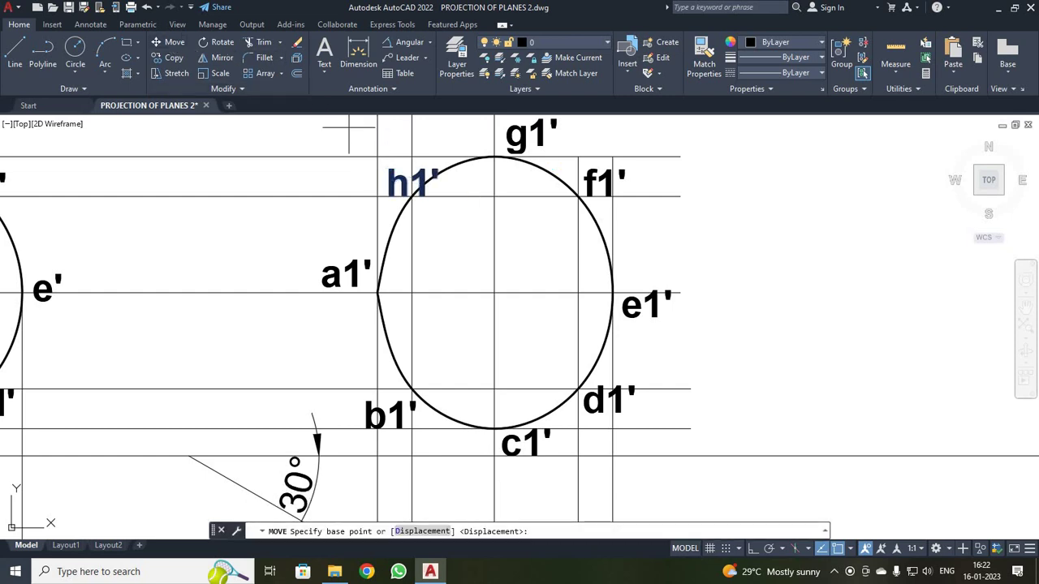
{"action": "left_click", "coordinate": [393, 163]}
{"action": "left_click", "coordinate": [376, 155]}
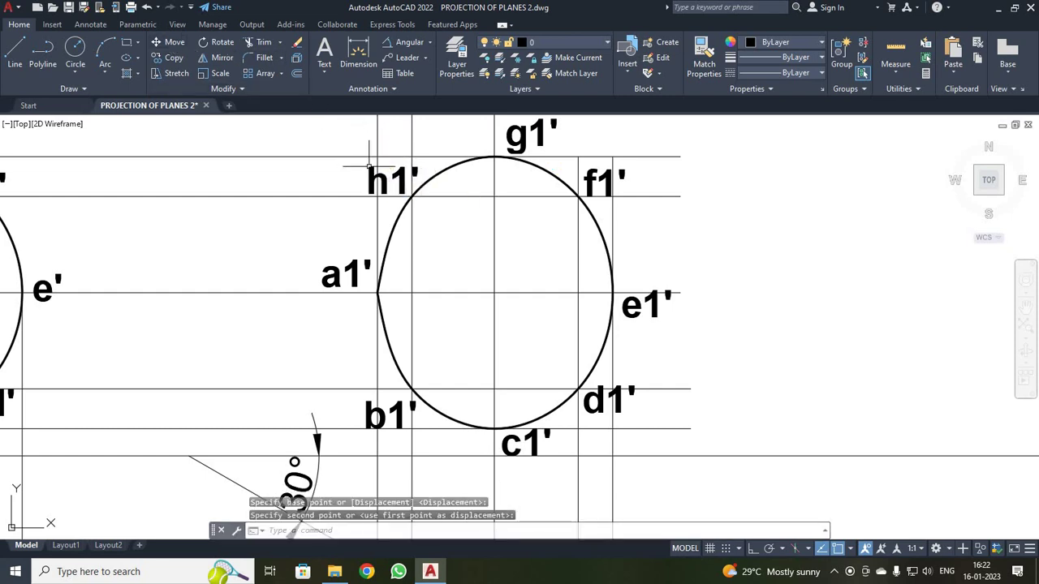
{"action": "scroll", "coordinate": [539, 346], "scroll_direction": "down", "scroll_amount": 4}
{"action": "key", "text": "Escape"}
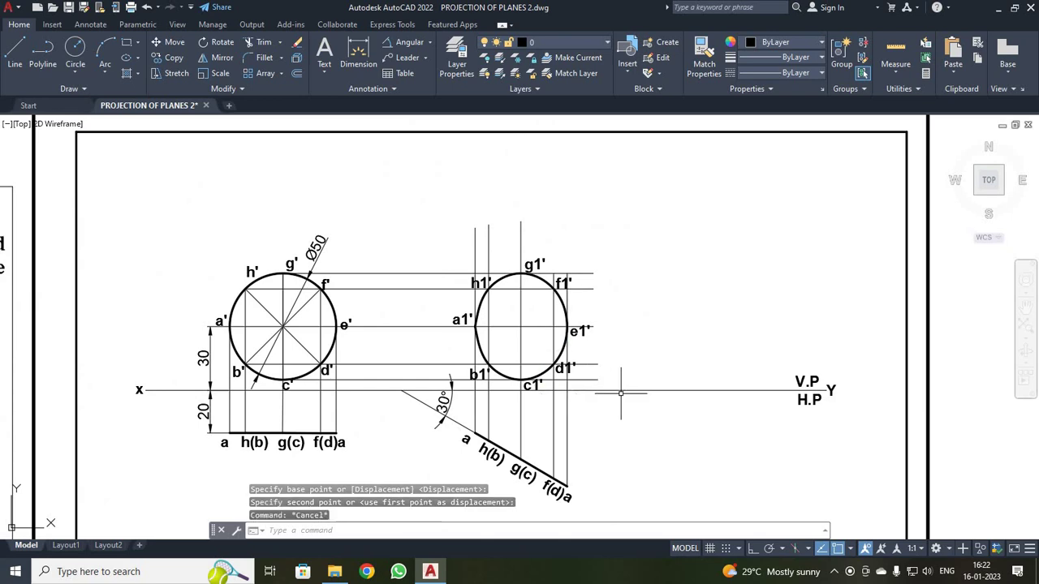
Zoom All to show the whole projection drawing
{"action": "scroll", "coordinate": [438, 387], "scroll_direction": "down", "scroll_amount": 4}
{"action": "type", "text": "z"}
{"action": "key", "text": "Return"}
{"action": "type", "text": "a"}
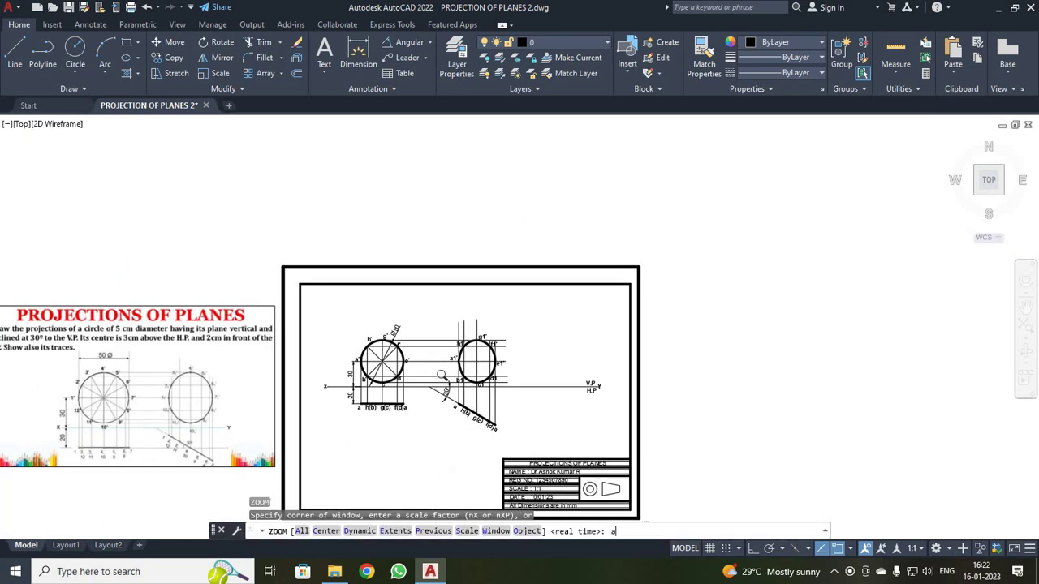
{"action": "key", "text": "Return"}
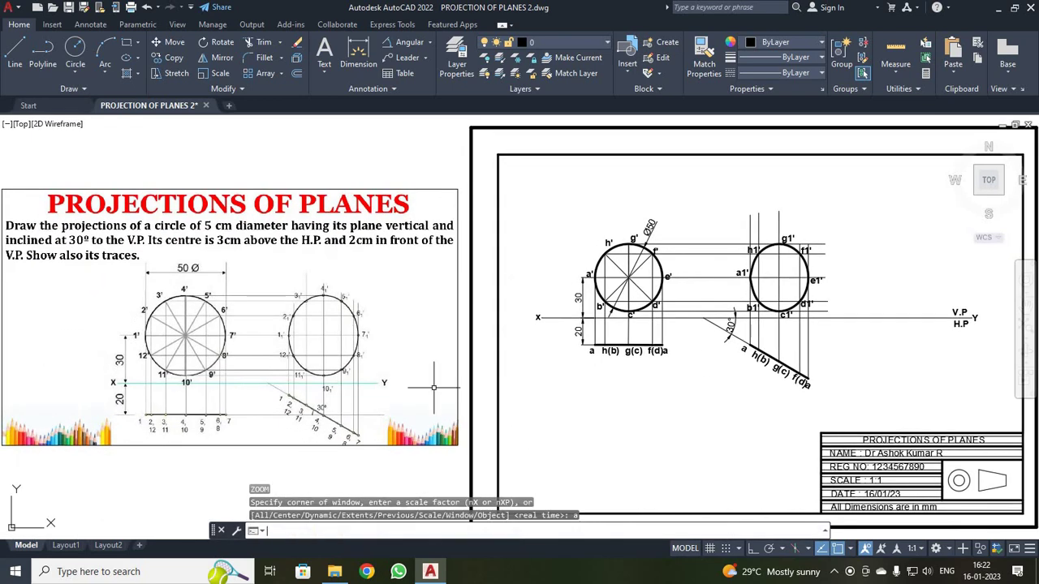